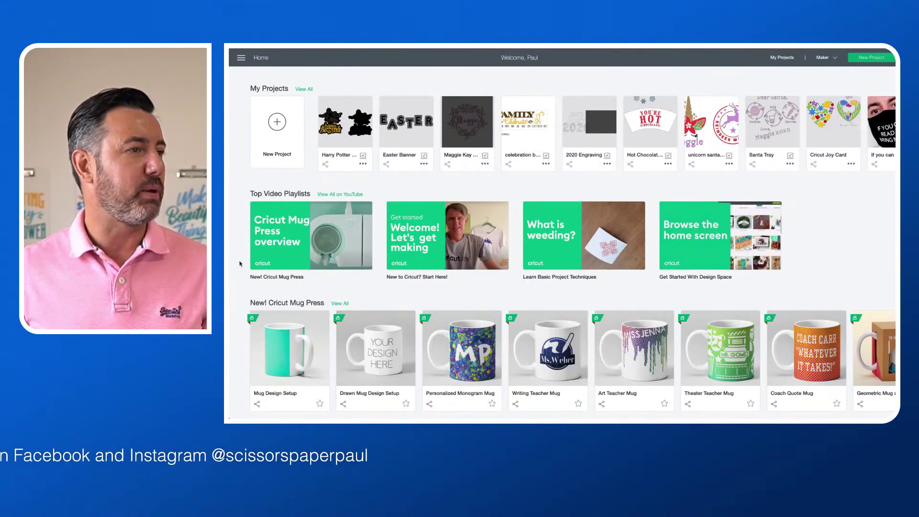
Start a new project and add a two-line text reading HAPPY over BIRTHDAY
click(278, 124)
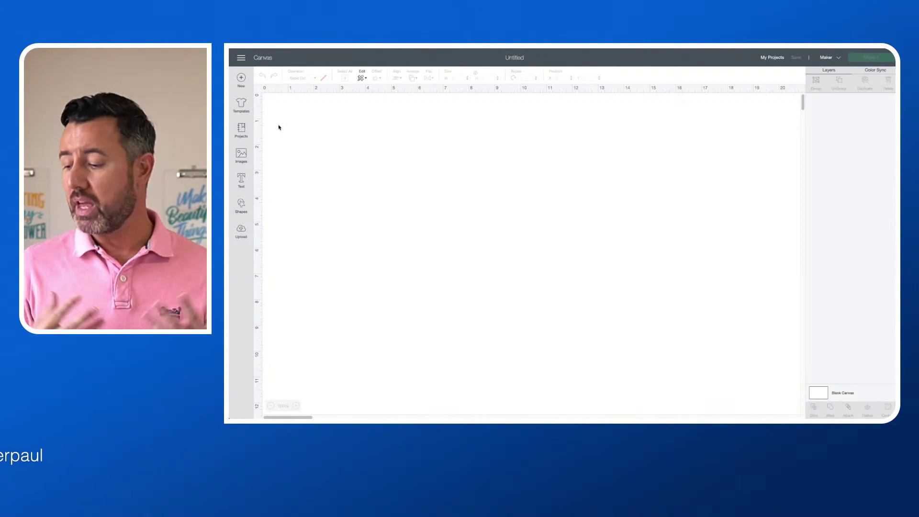
click(242, 180)
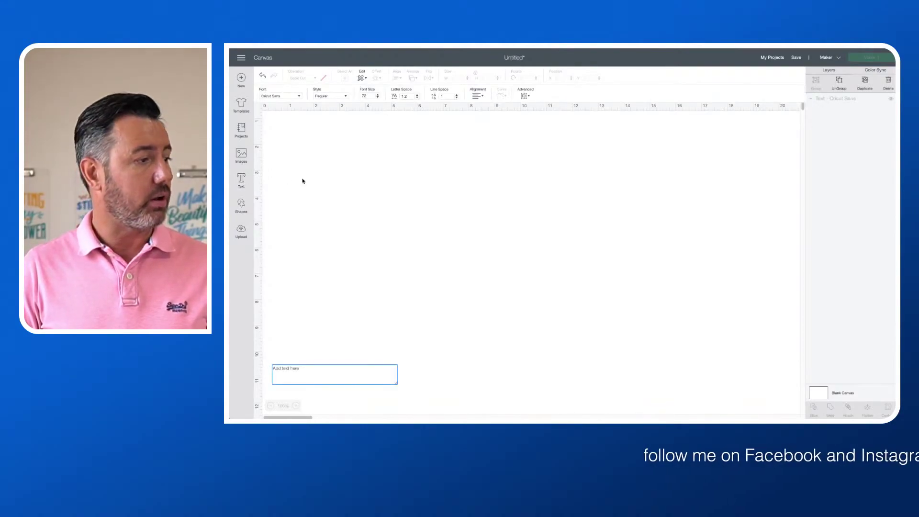
text(HAPPY )
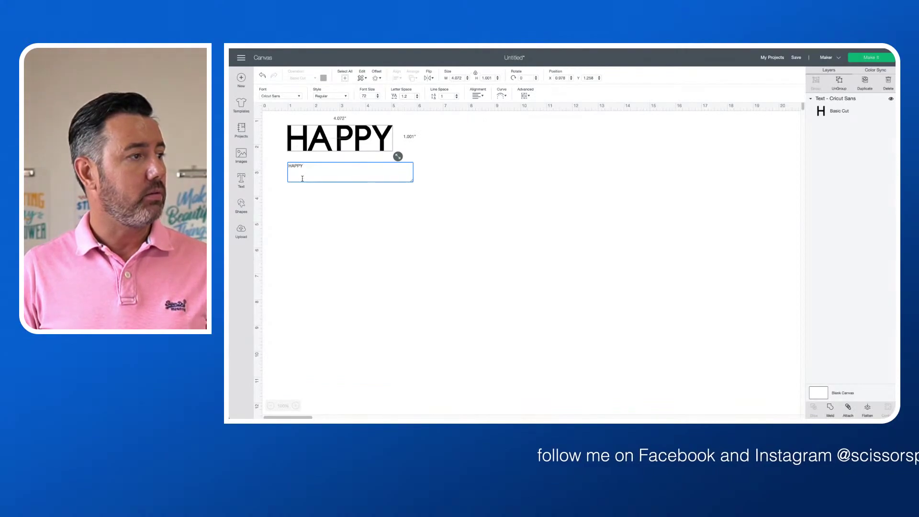
text(BI)
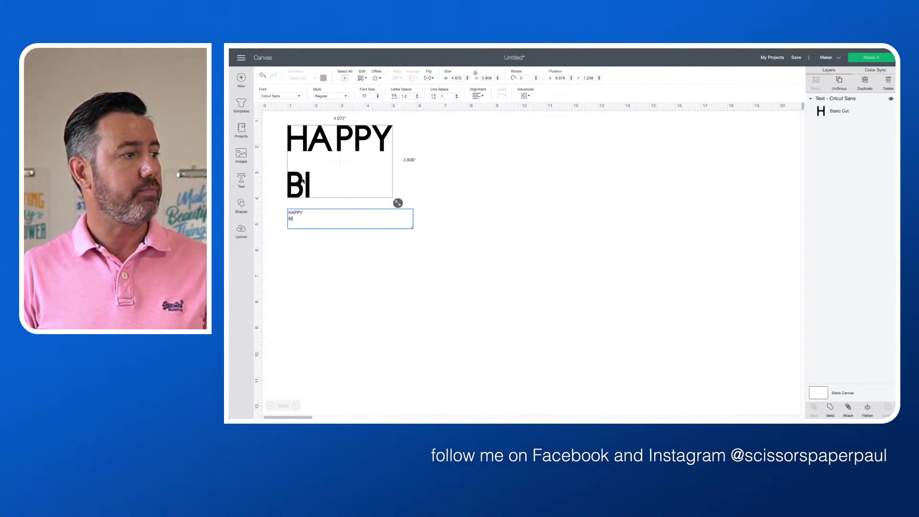
text(RTHDAY)
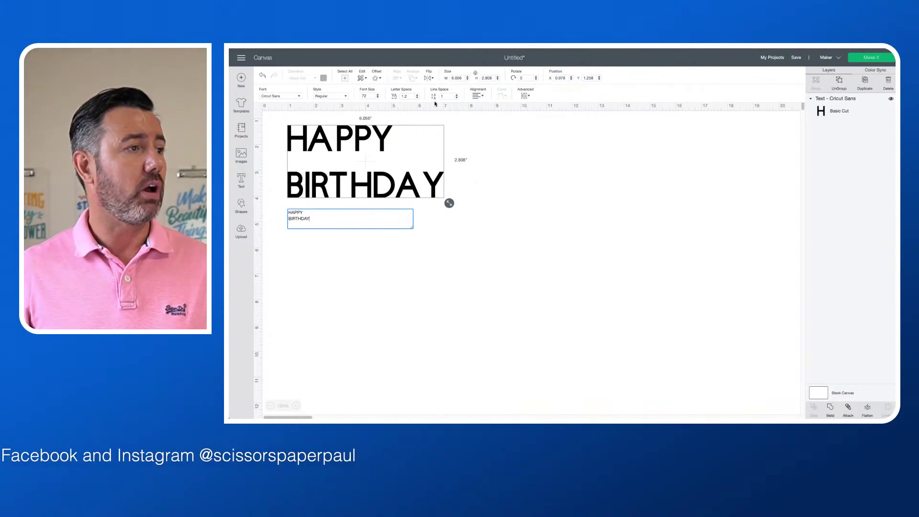
Center-align the HAPPY BIRTHDAY text, enlarge it to about 11.2 in wide, and place it near the middle of the canvas
click(477, 96)
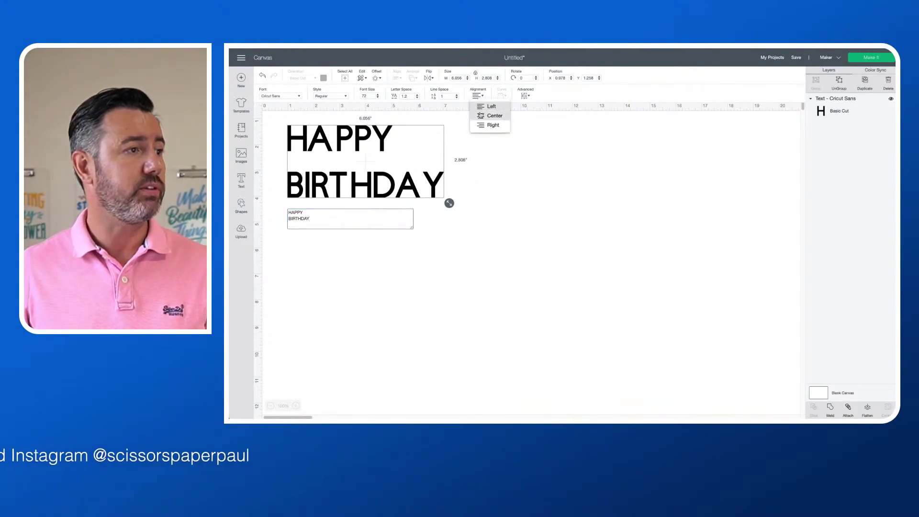
click(482, 115)
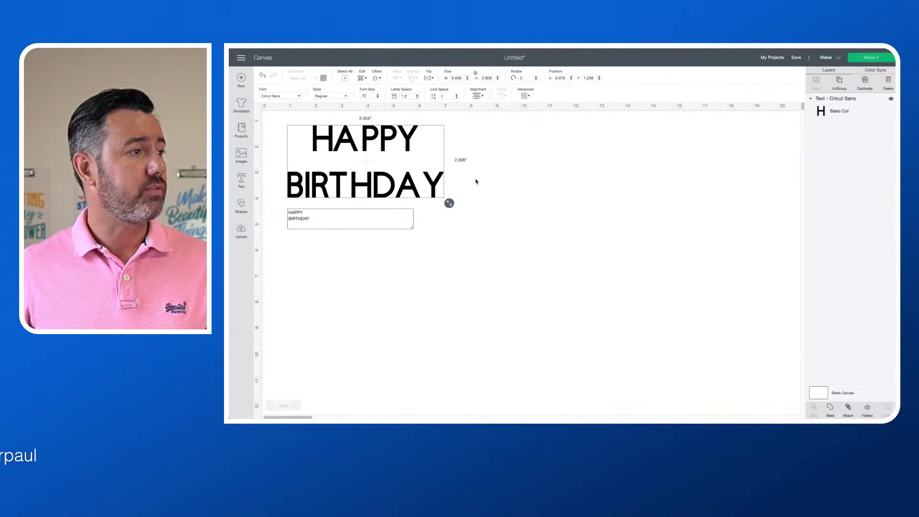
drag(449, 203, 566, 269)
drag(495, 251, 534, 261)
drag(614, 284, 657, 297)
drag(586, 286, 595, 282)
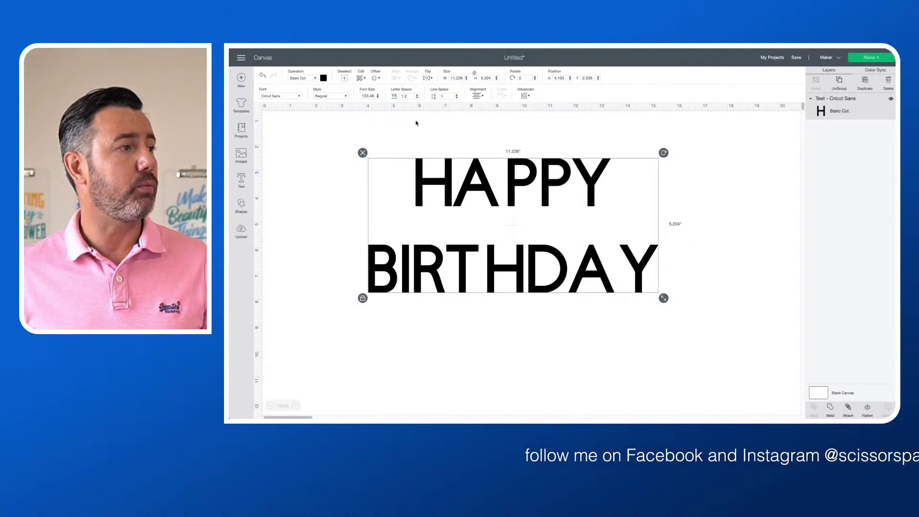
Try a narrow welded offset with rounded corners around the text, shift the text to compare, and remove the offset
click(375, 78)
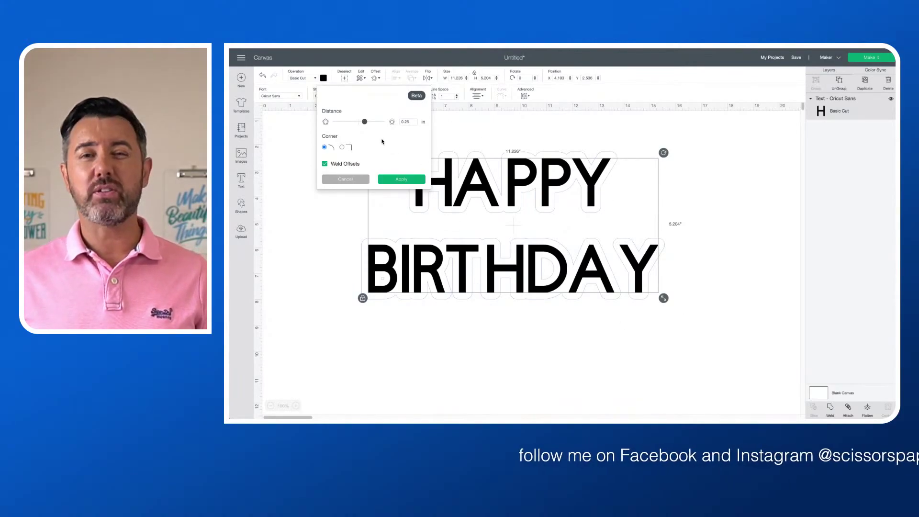
drag(365, 121, 361, 123)
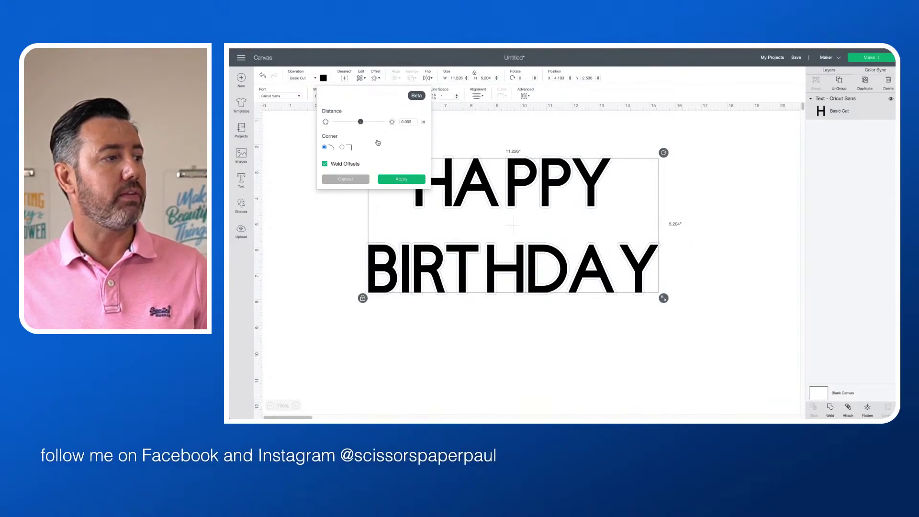
click(411, 180)
drag(418, 181, 420, 188)
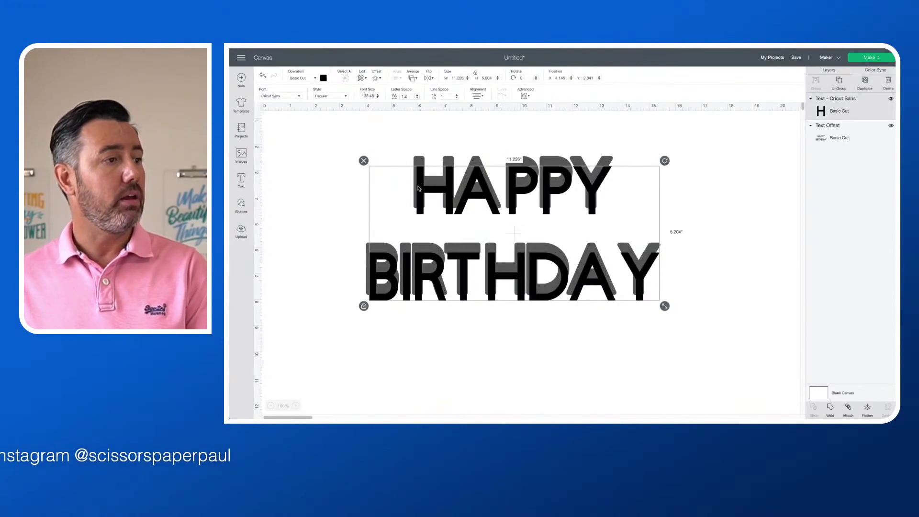
key(Delete)
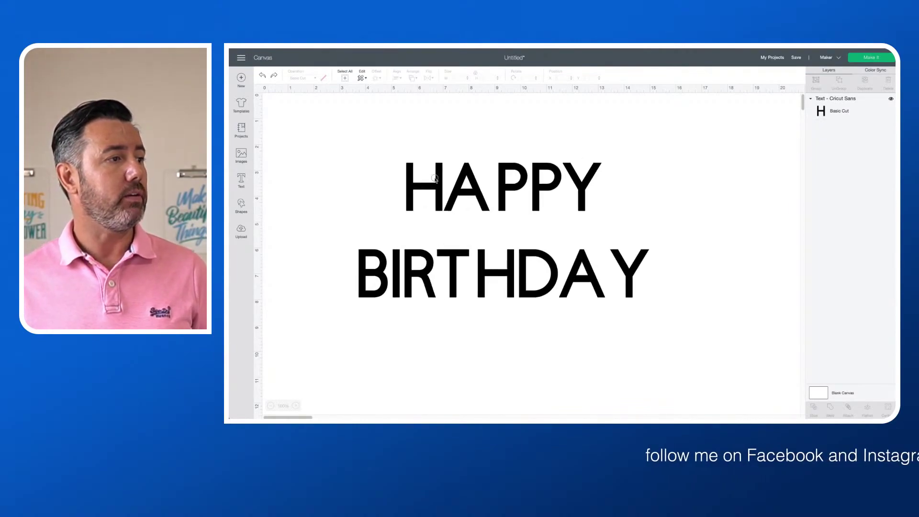
Apply a 0.25 in offset with rounded corners and Weld Offsets enabled to the HAPPY BIRTHDAY text
click(436, 178)
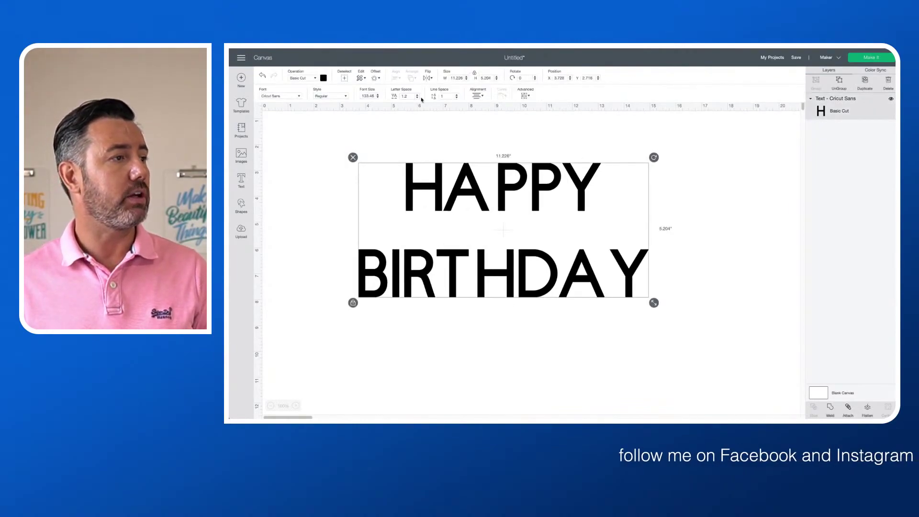
click(376, 77)
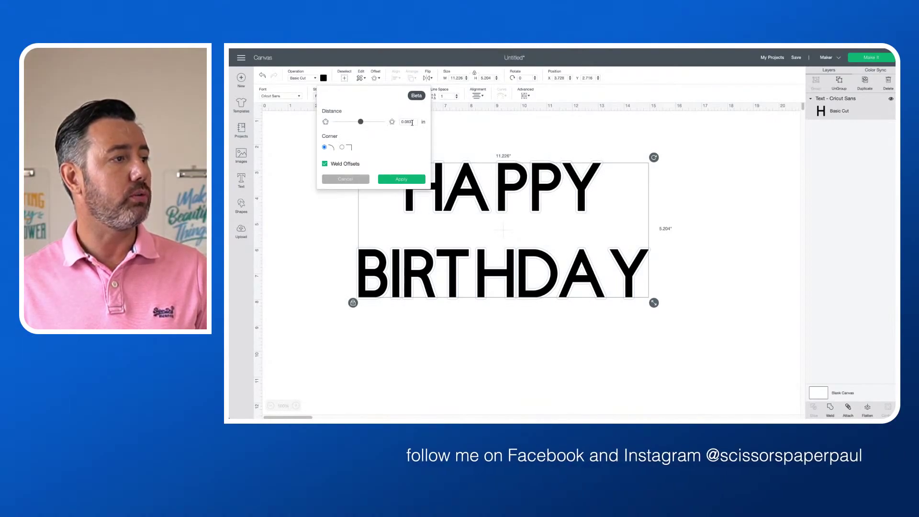
drag(413, 122, 380, 119)
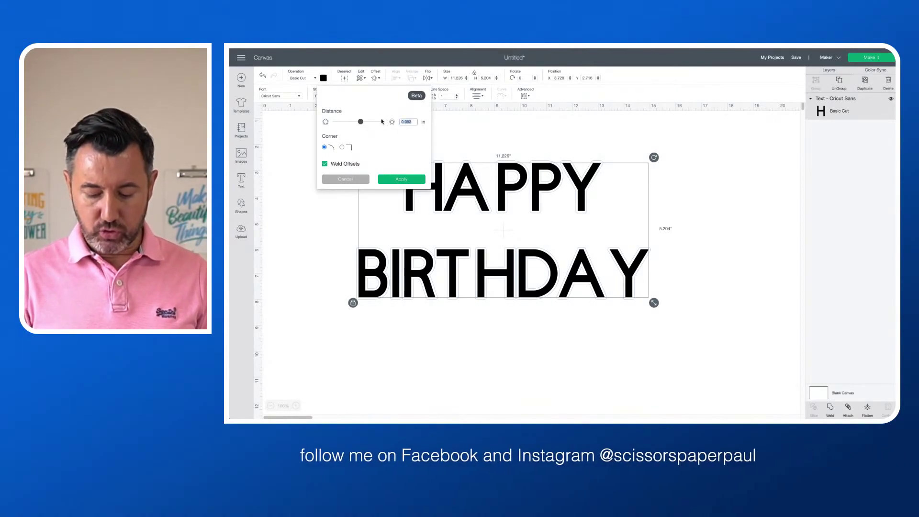
text(.25)
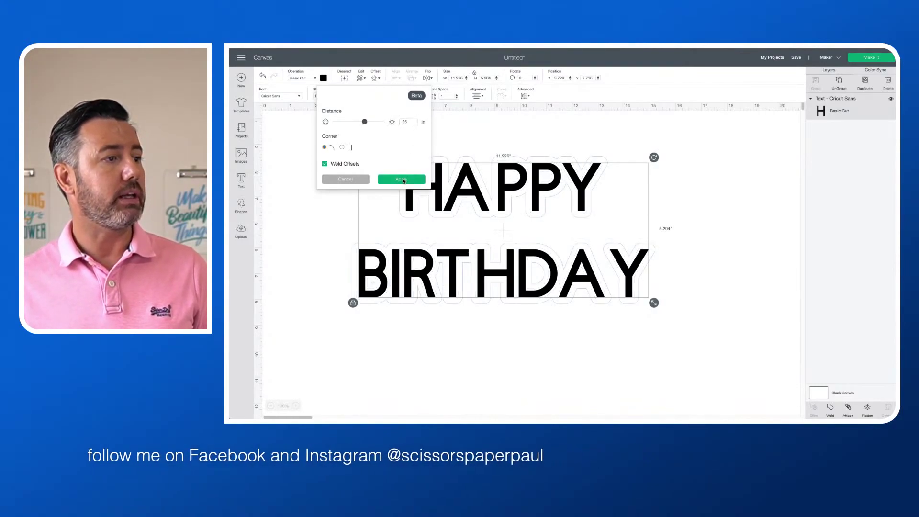
click(402, 180)
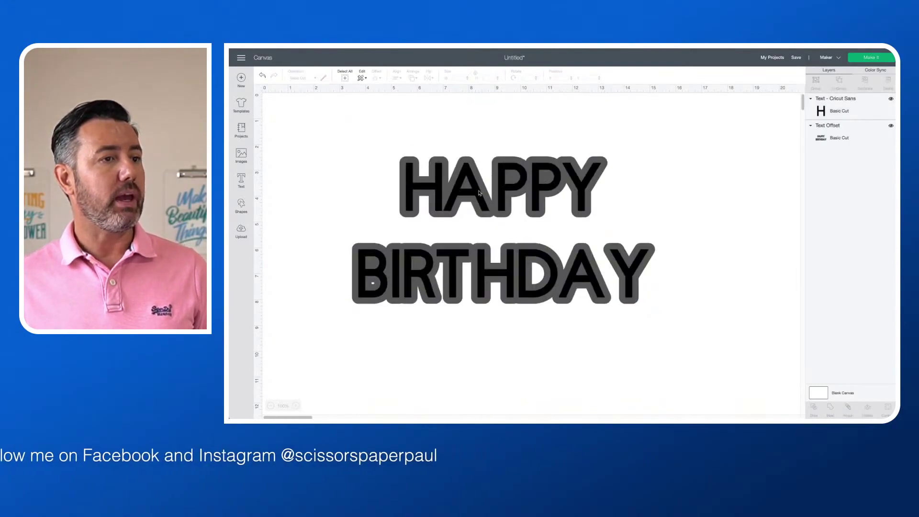
Pull the text and its welded offset apart to compare the two layers, and undo the moves
drag(479, 192, 474, 216)
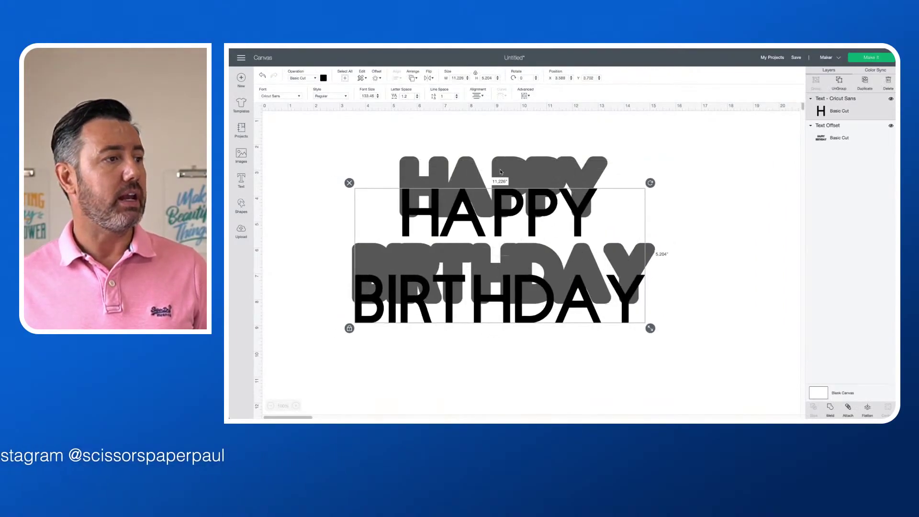
drag(500, 172, 500, 195)
key(ctrl+z)
key(ctrl+z)
key(ctrl+z)
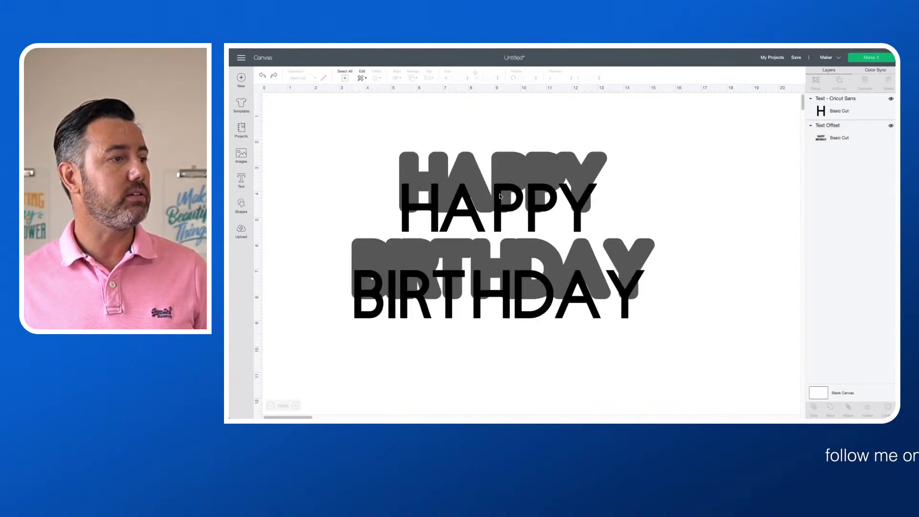
Recolor the text offset layer light green and switch it to a stronger green
click(821, 139)
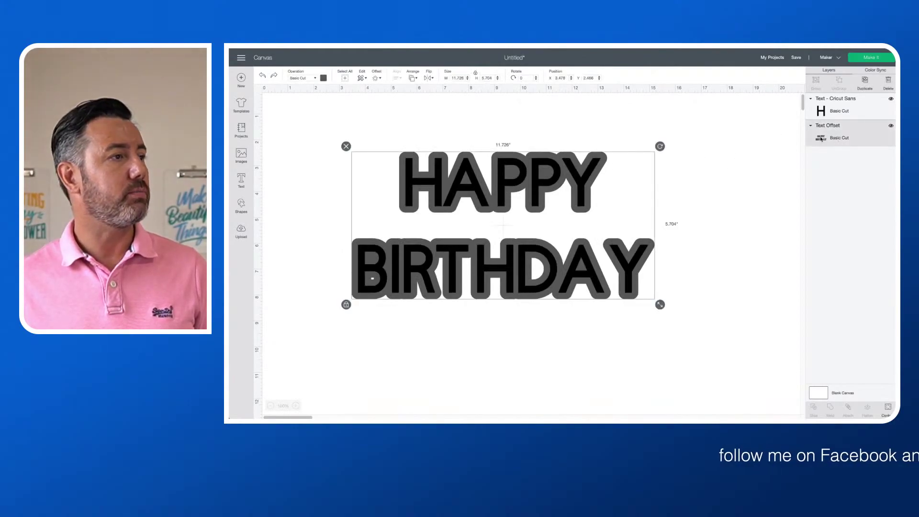
click(324, 79)
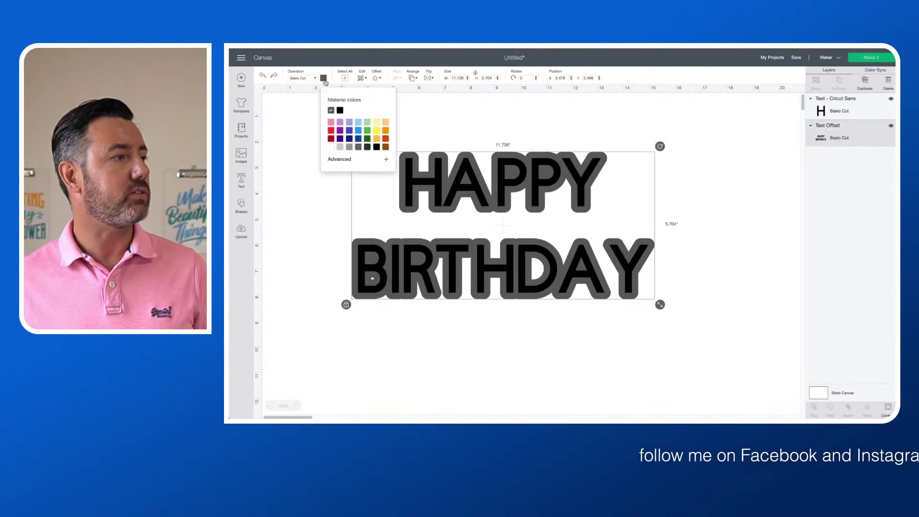
click(368, 126)
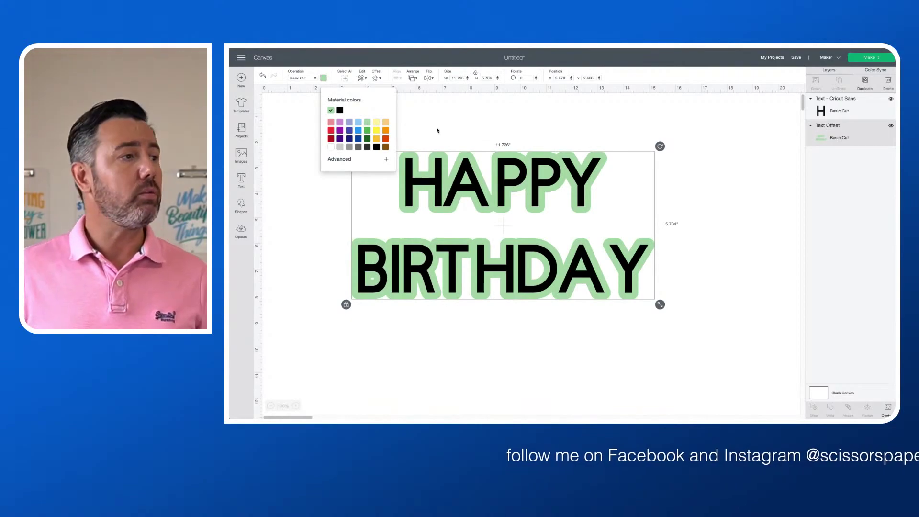
click(368, 131)
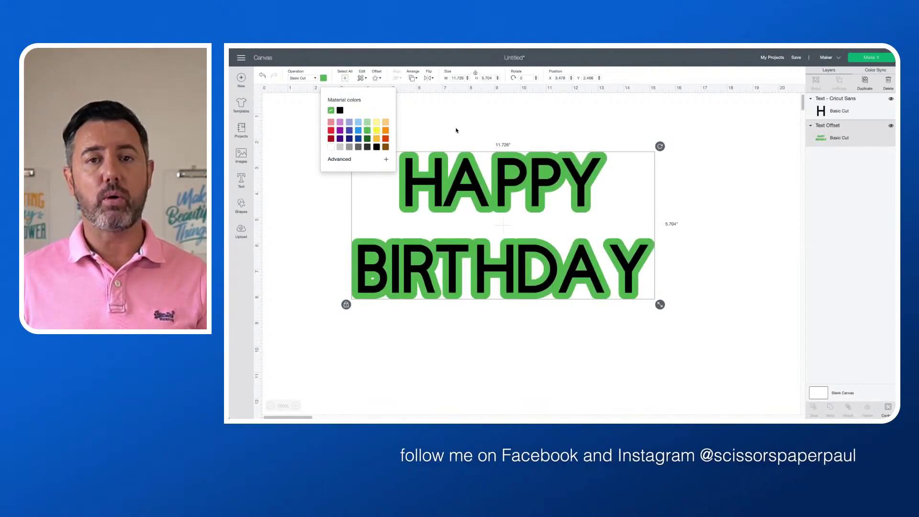
Shift the green offset to inspect it, and undo the move, the recoloring and the welded offset
click(496, 129)
drag(510, 154, 512, 188)
key(ctrl+z)
key(ctrl+z)
key(ctrl+z)
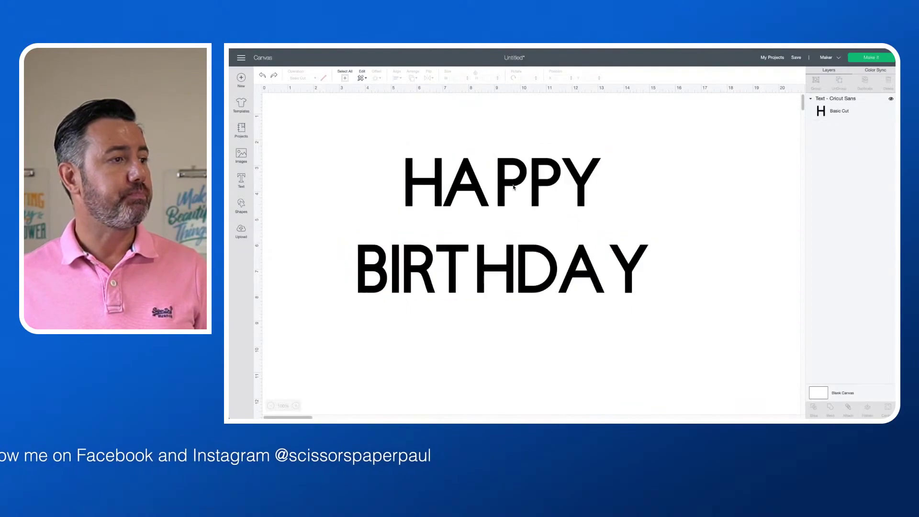
Apply a 0.25 in rounded offset to the text with Weld Offsets disabled, testing one letter's separation and undoing that move
click(514, 187)
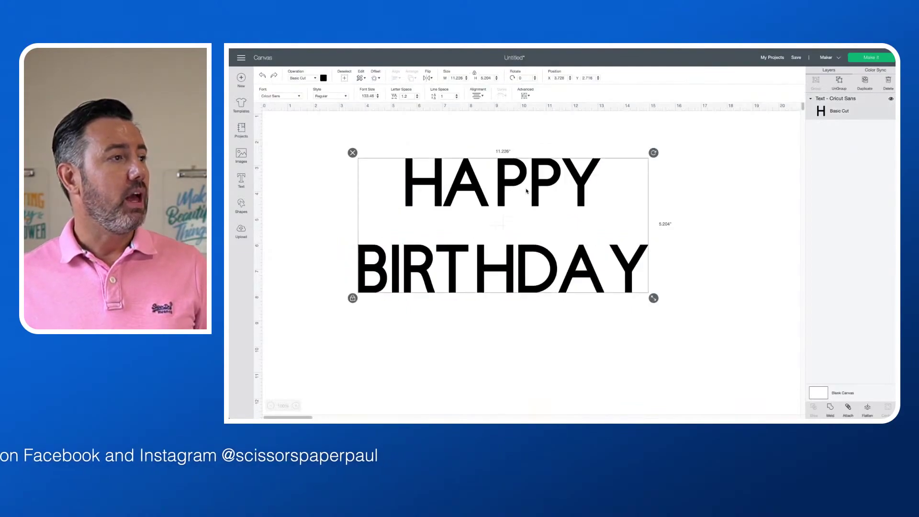
click(376, 80)
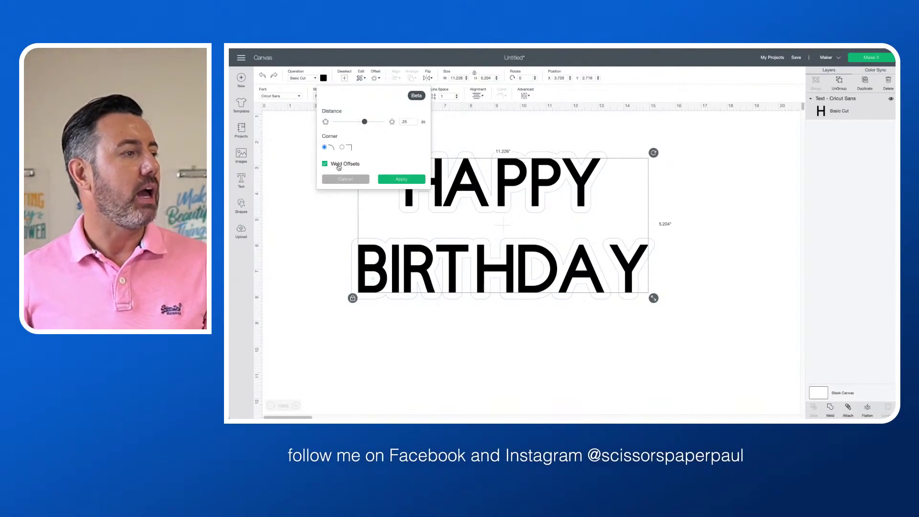
click(325, 164)
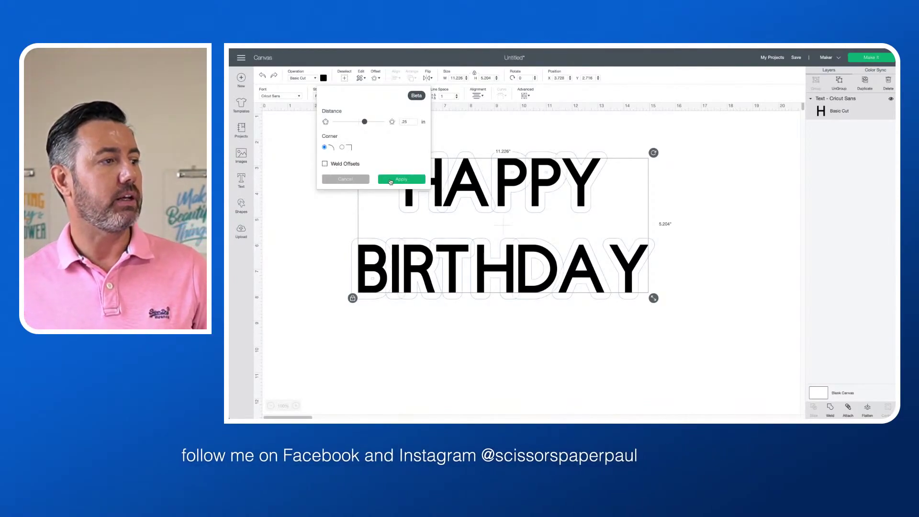
click(391, 180)
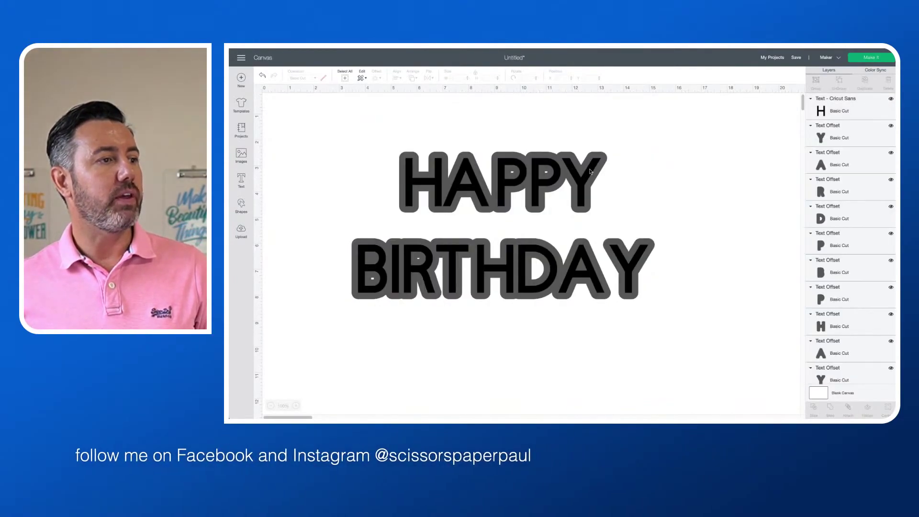
drag(600, 157, 652, 166)
key(ctrl+z)
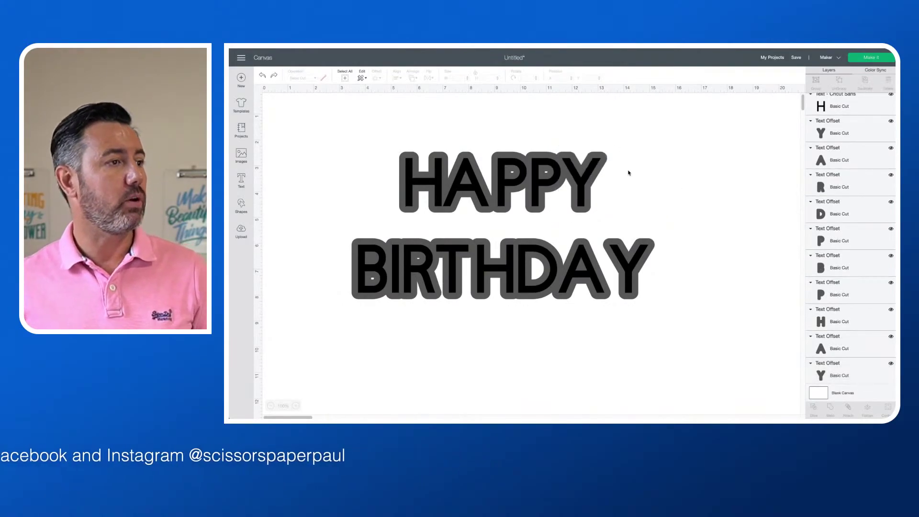
Ungroup the text into individual letters and move the Y and both Ps of HAPPY apart along with their offsets
click(512, 184)
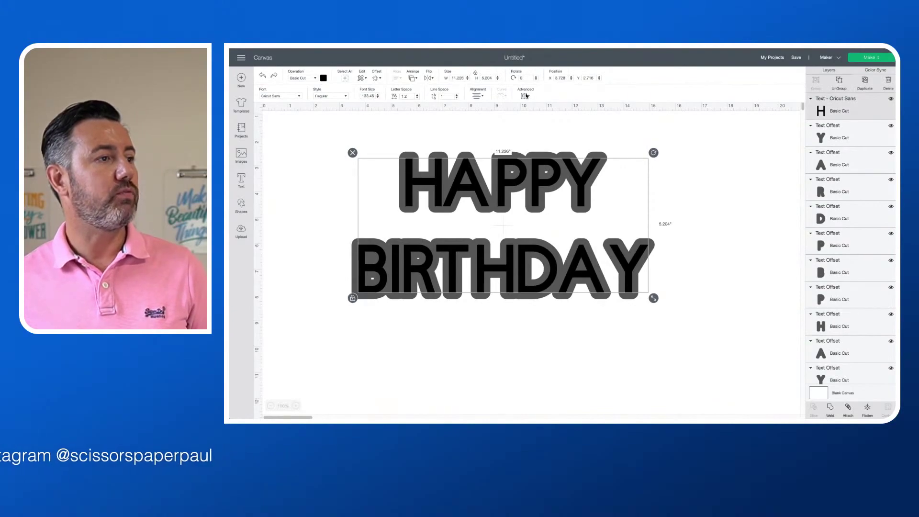
click(549, 107)
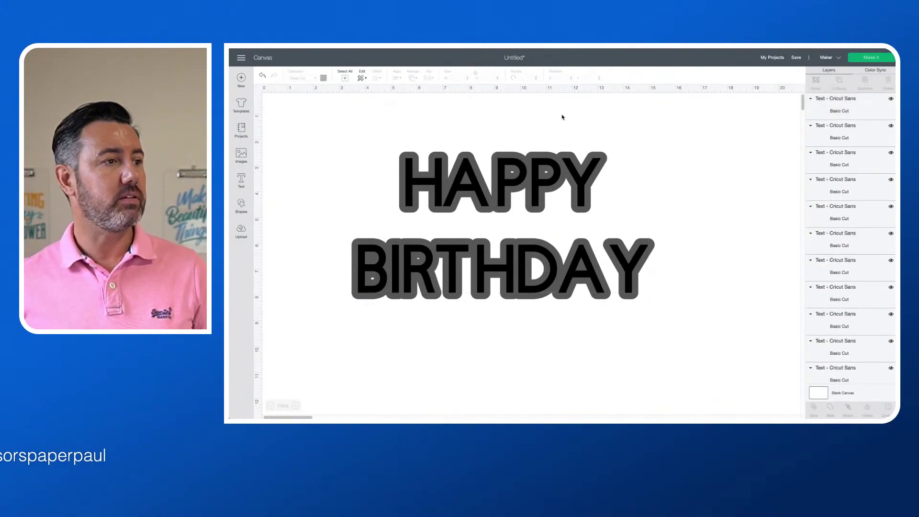
click(592, 177)
drag(592, 177, 601, 151)
click(551, 173)
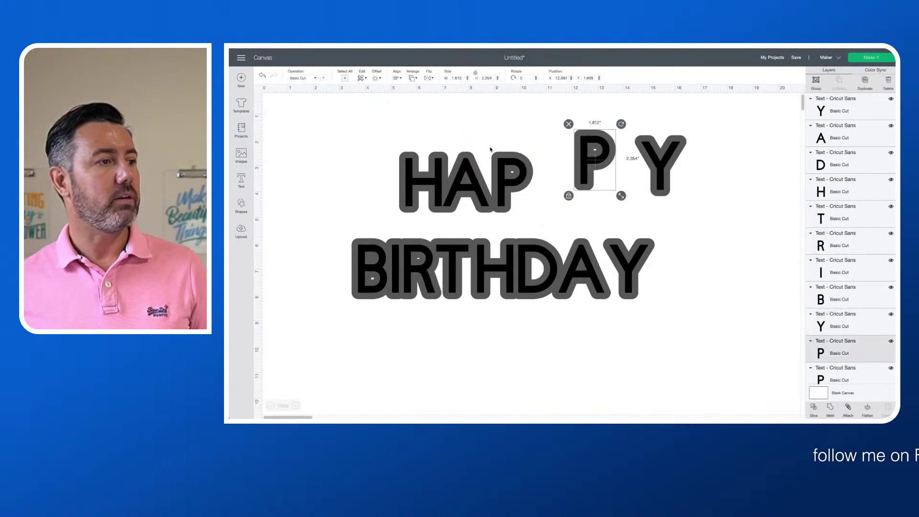
drag(514, 177, 541, 151)
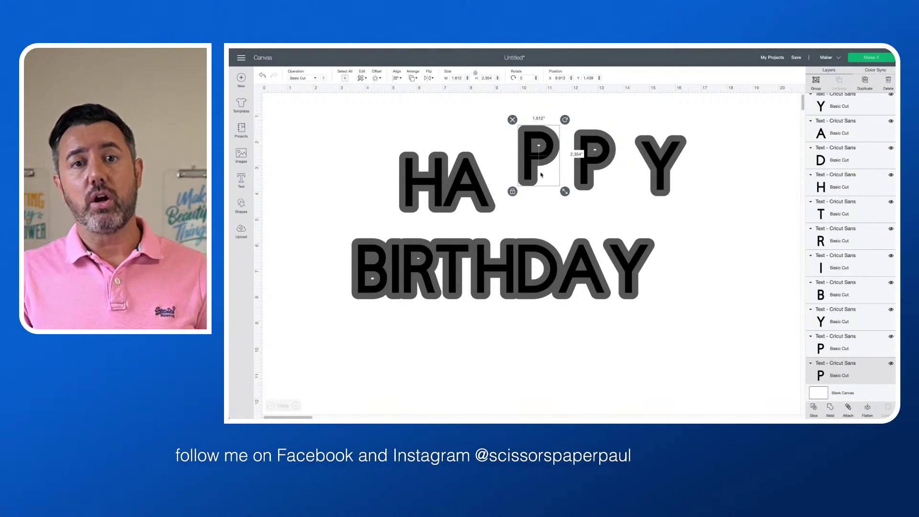
Delete the offset piece behind the first P of HAPPY
click(511, 172)
click(521, 171)
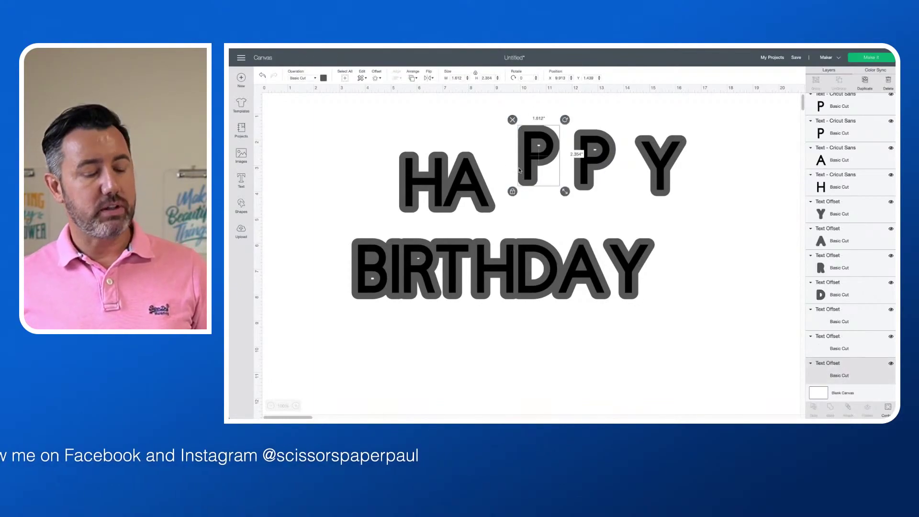
key(Delete)
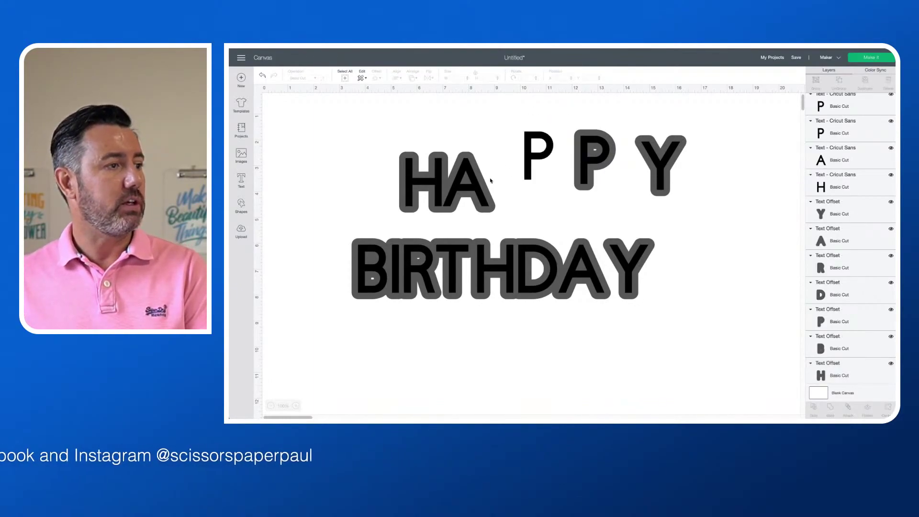
Move the A of HAPPY off its offset, apply a 0.25 in square-cornered offset to it, and center that offset behind the letter
click(474, 179)
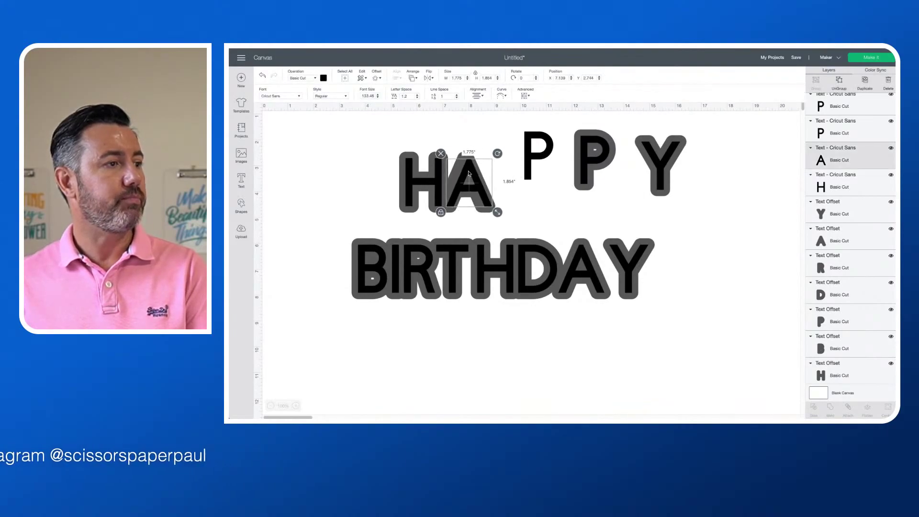
drag(473, 175, 337, 164)
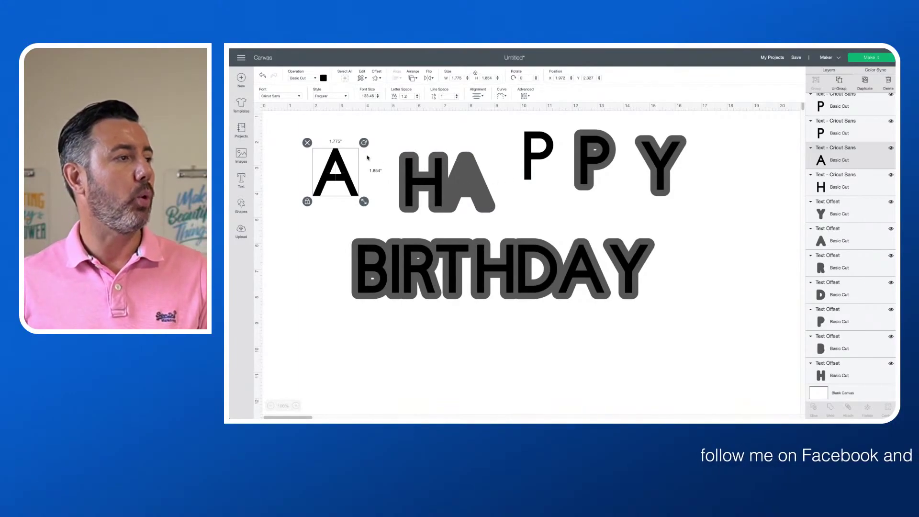
click(377, 79)
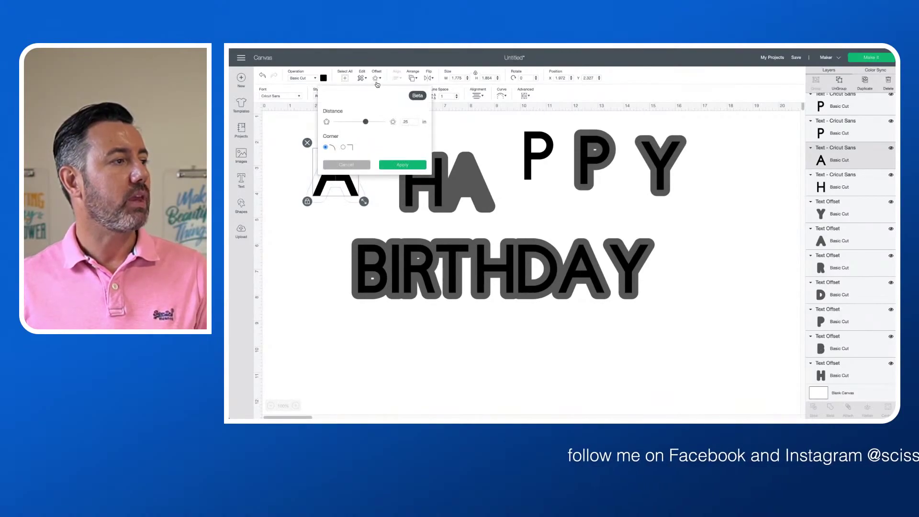
click(343, 148)
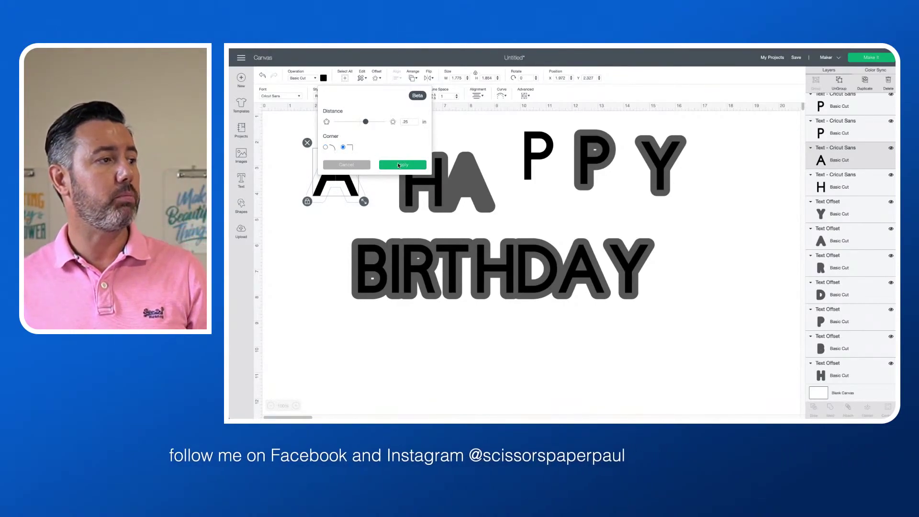
click(402, 164)
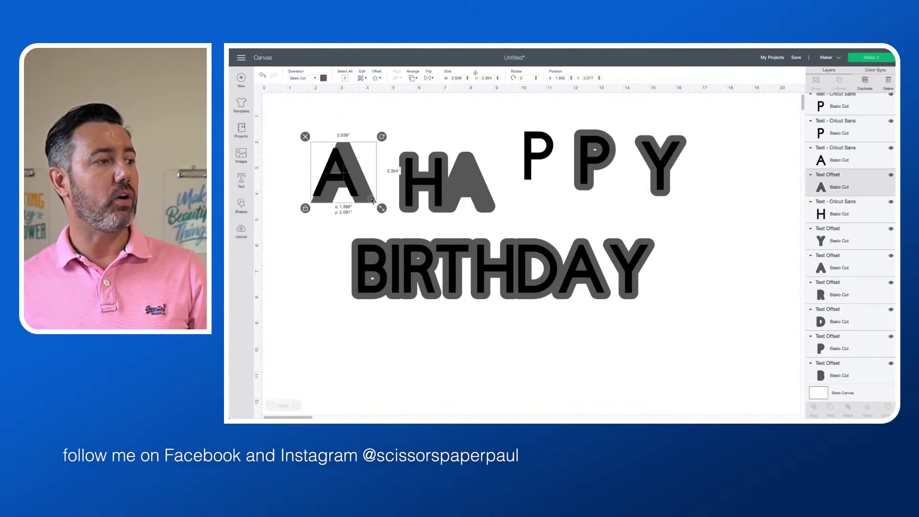
drag(373, 201, 363, 200)
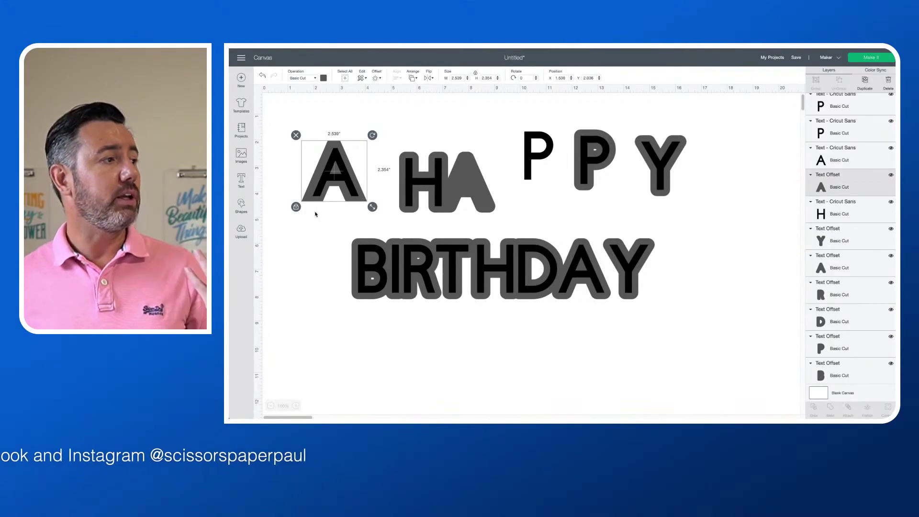
Shift all the letters and offsets aside together and place a star shape in the freed space beside them
drag(283, 103, 654, 309)
drag(431, 286, 584, 286)
click(388, 266)
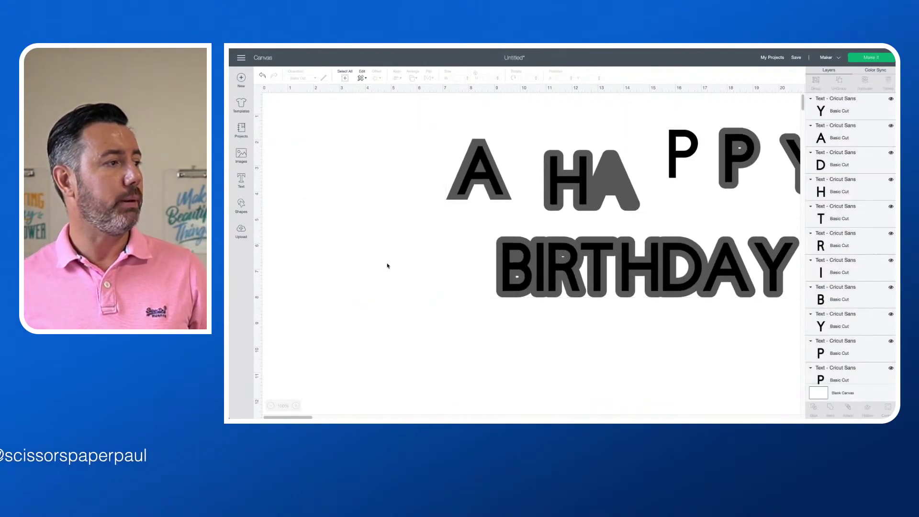
click(244, 206)
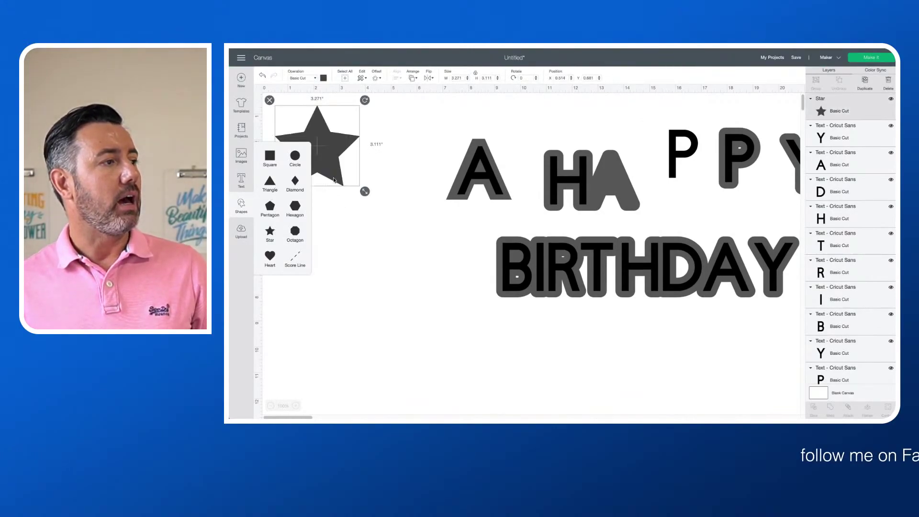
drag(333, 180, 372, 216)
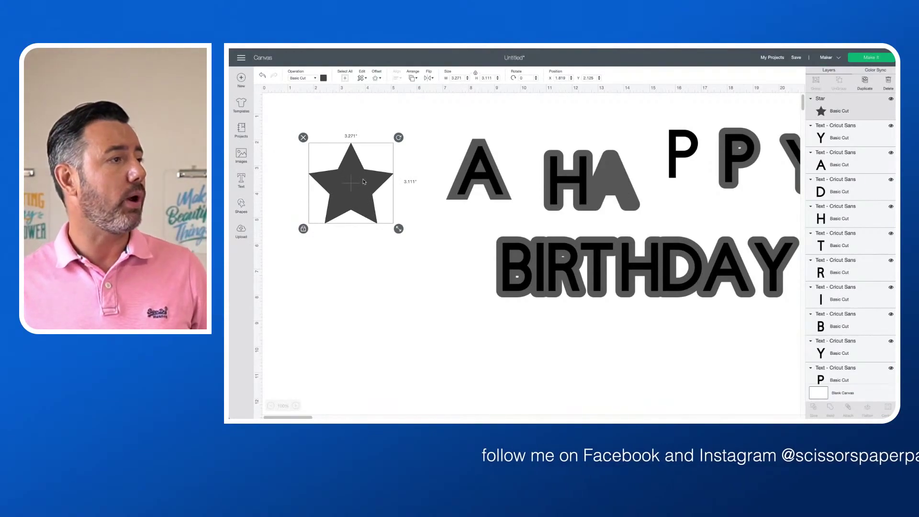
Apply a 0.25 in square-cornered offset to the star and color the offset yellow
click(377, 78)
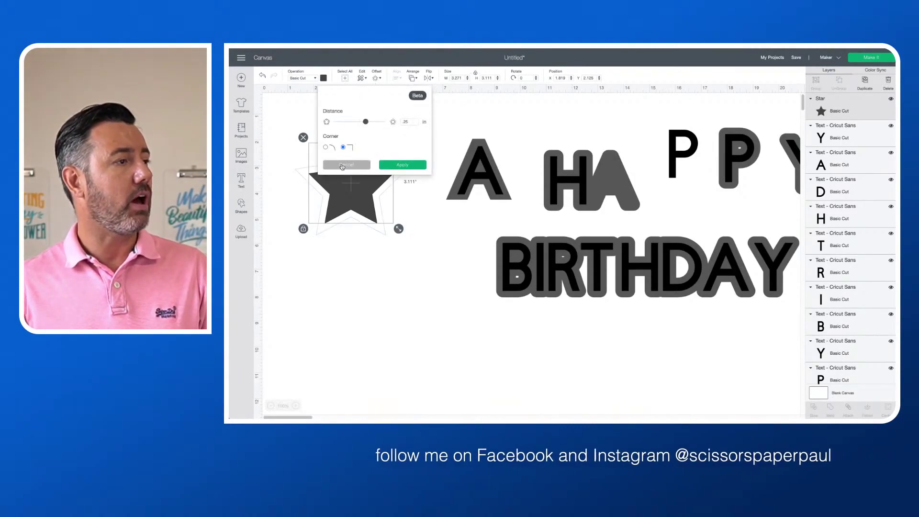
click(401, 166)
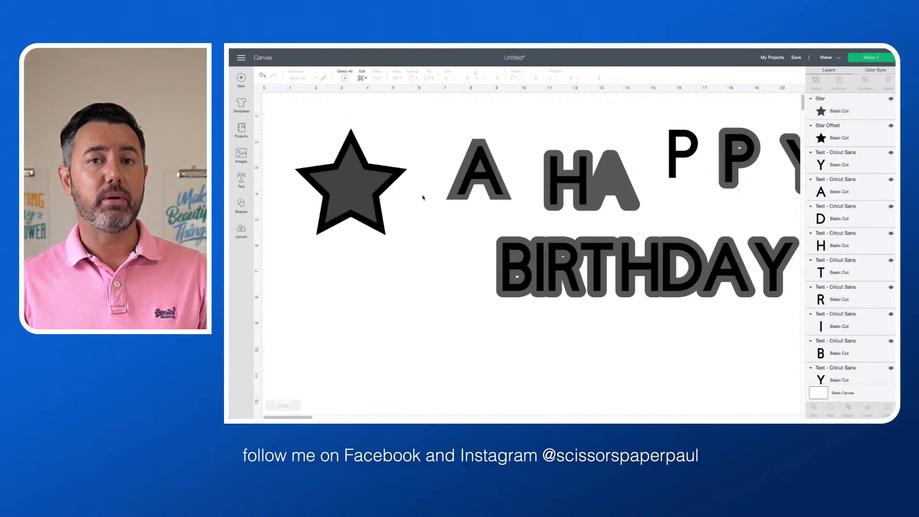
click(352, 153)
click(351, 137)
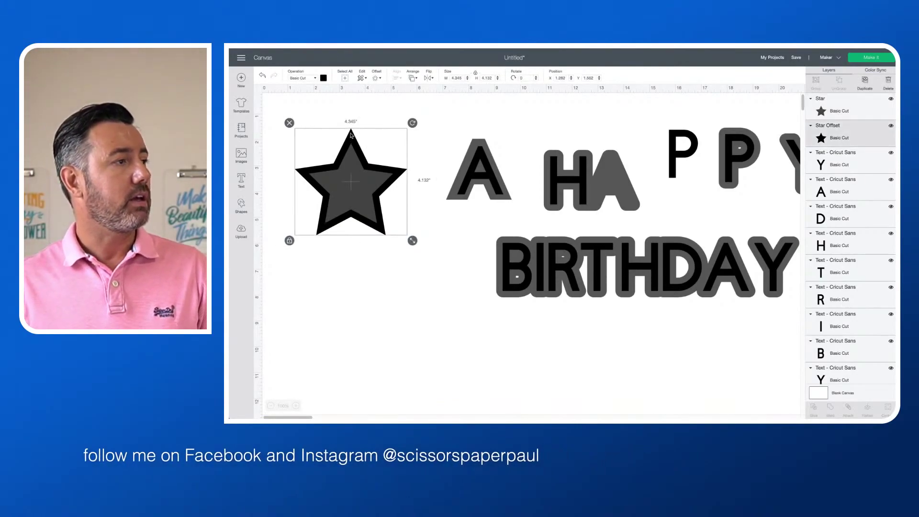
click(324, 78)
click(367, 139)
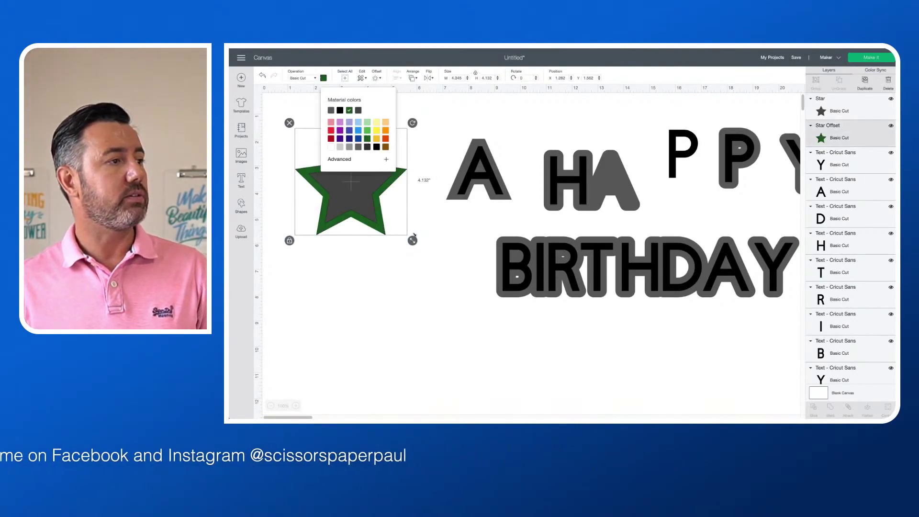
click(377, 131)
click(385, 174)
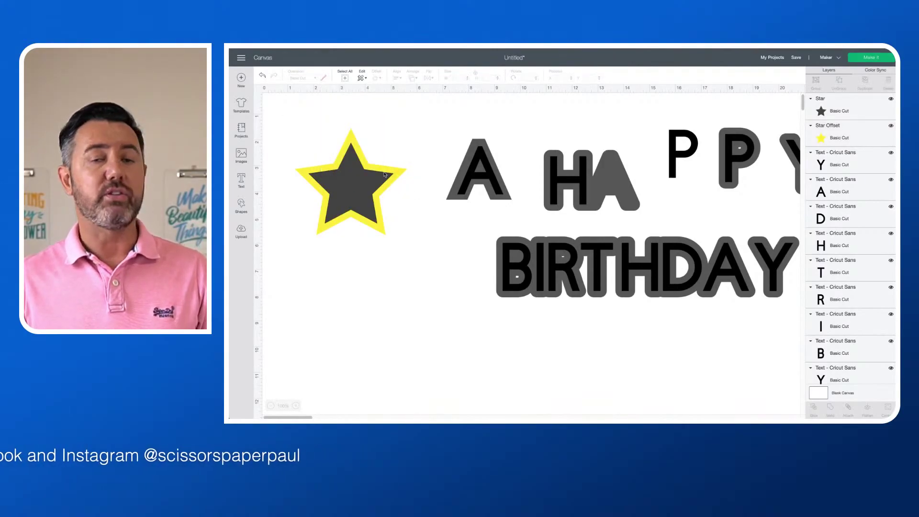
Delete the star's yellow offset and apply a 0.25 in rounded-corner offset to the star instead
click(354, 139)
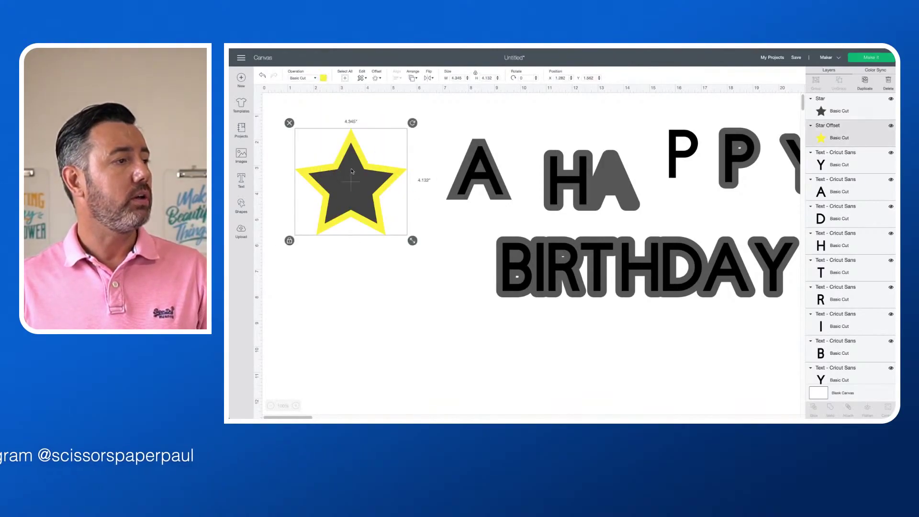
click(354, 170)
click(401, 177)
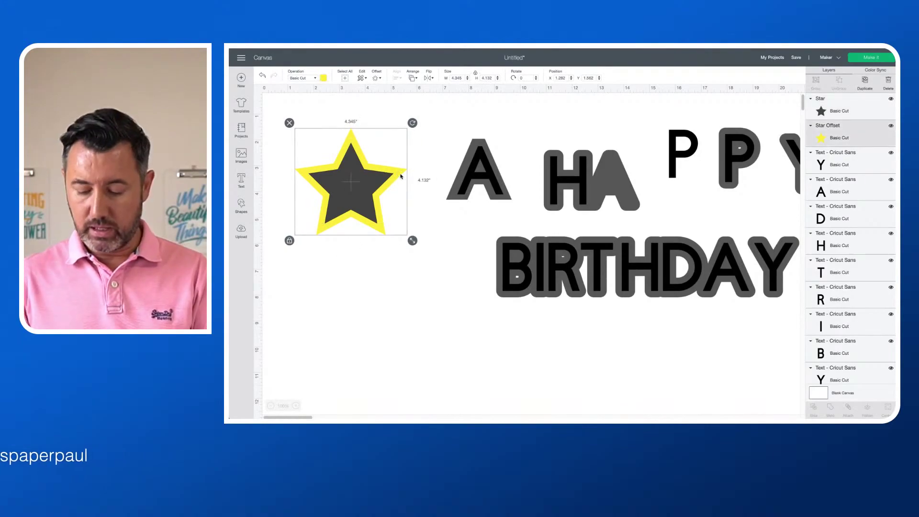
key(Delete)
click(354, 179)
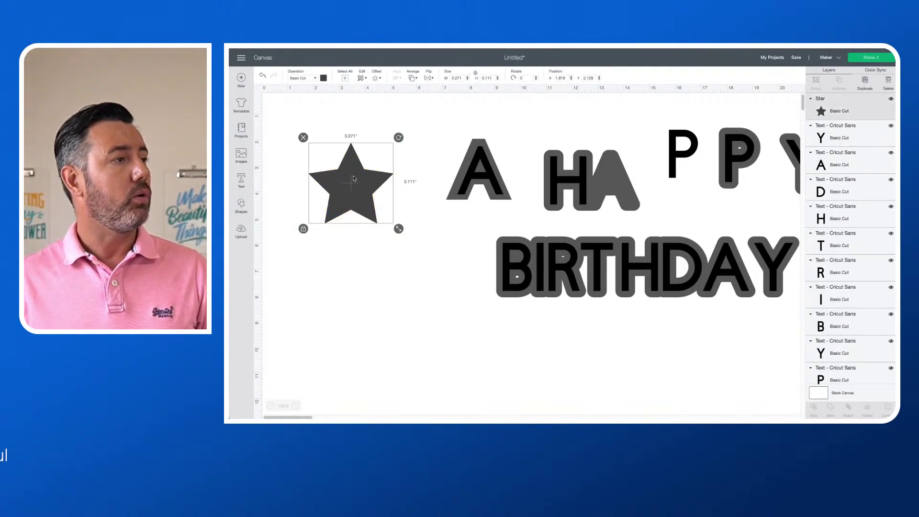
click(376, 79)
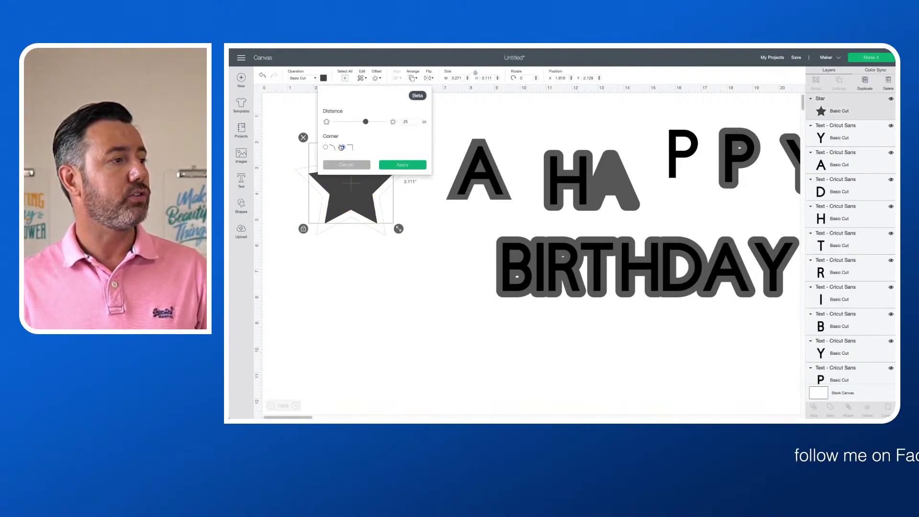
click(393, 164)
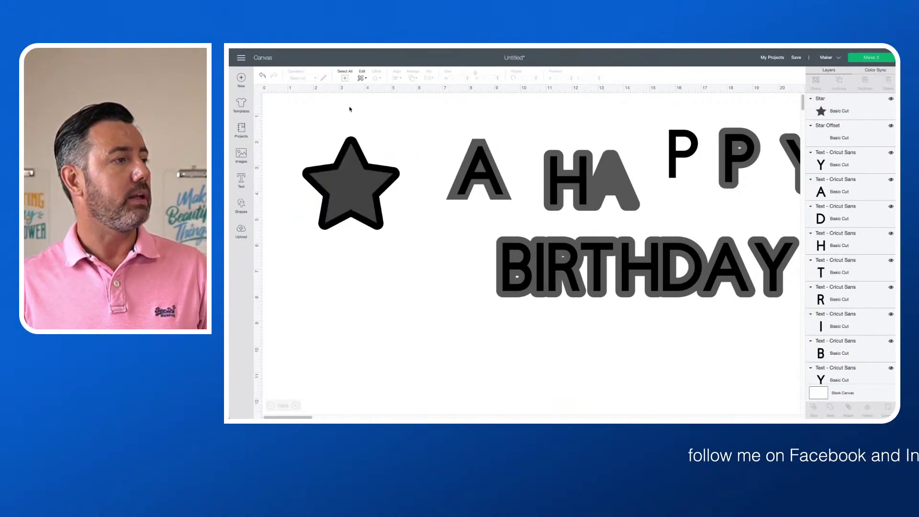
Recolor the star itself yellow, leaving its rounded offset black
click(369, 165)
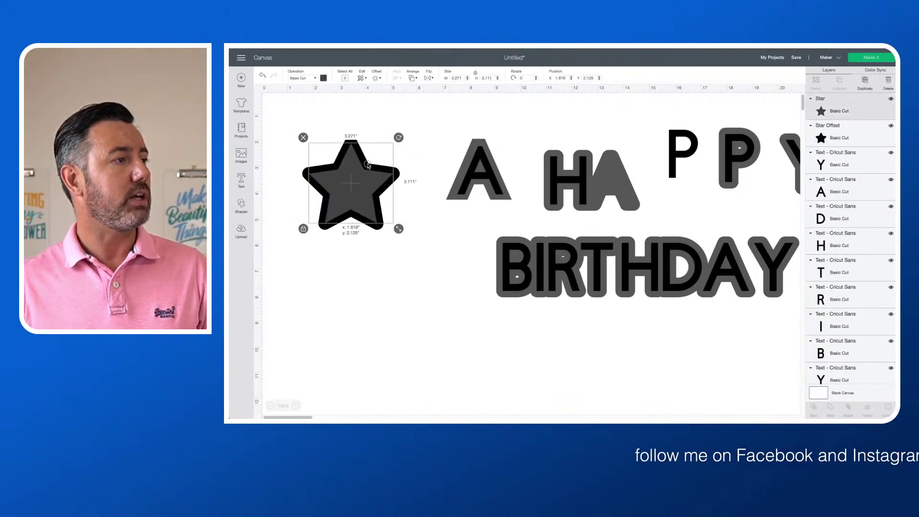
click(324, 79)
click(377, 130)
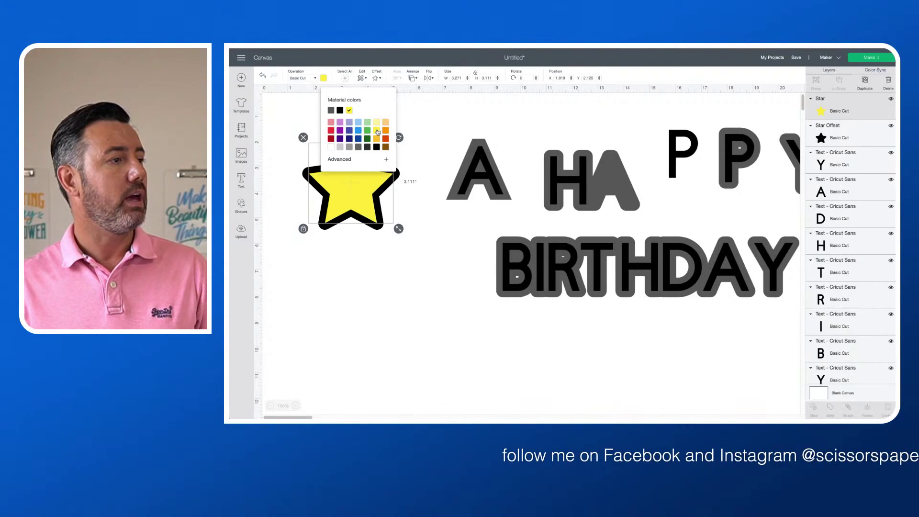
click(419, 143)
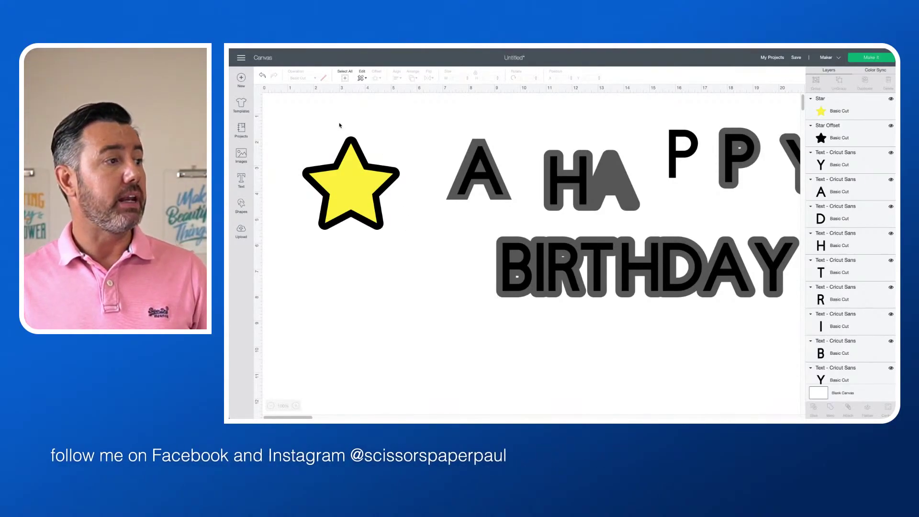
Clear the canvas by deleting the star with its offset and all the remaining letters and offsets
drag(340, 126, 403, 225)
key(Delete)
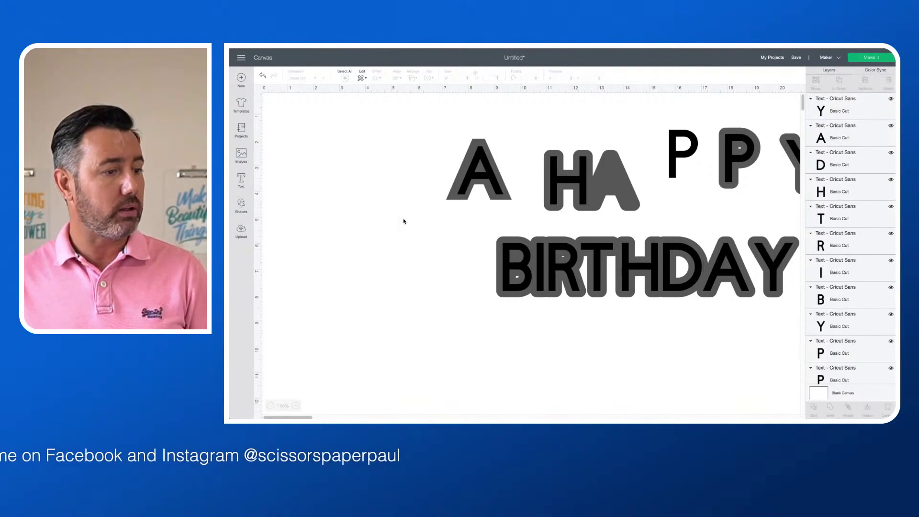
key(ctrl+a)
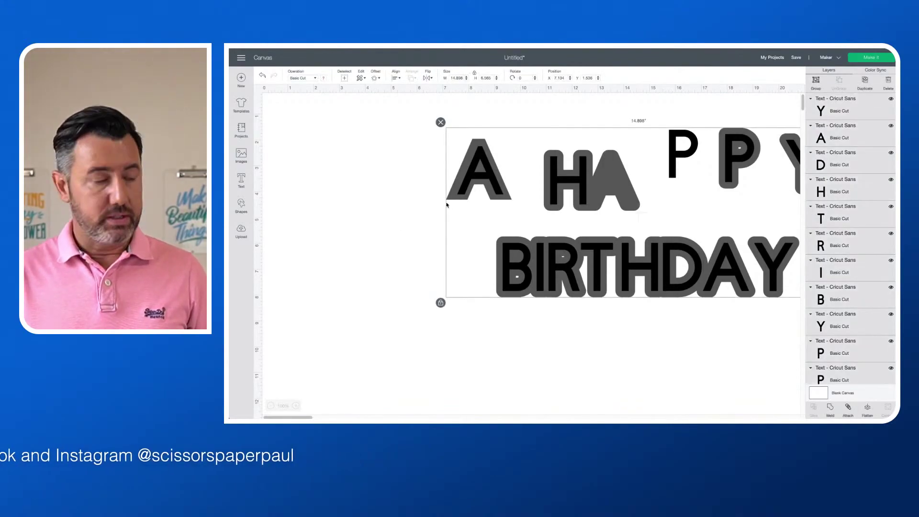
key(Delete)
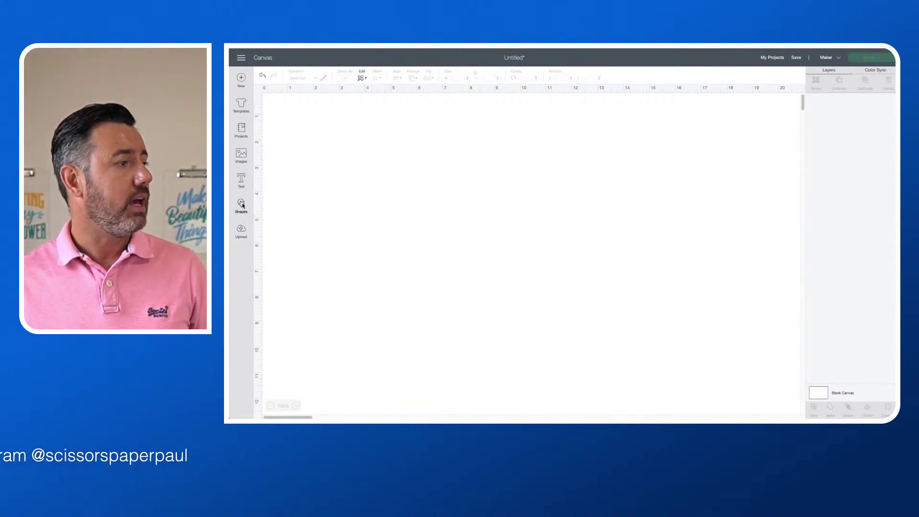
Add a new text object reading HAPPY and BIRTHDAY on two lines
click(241, 180)
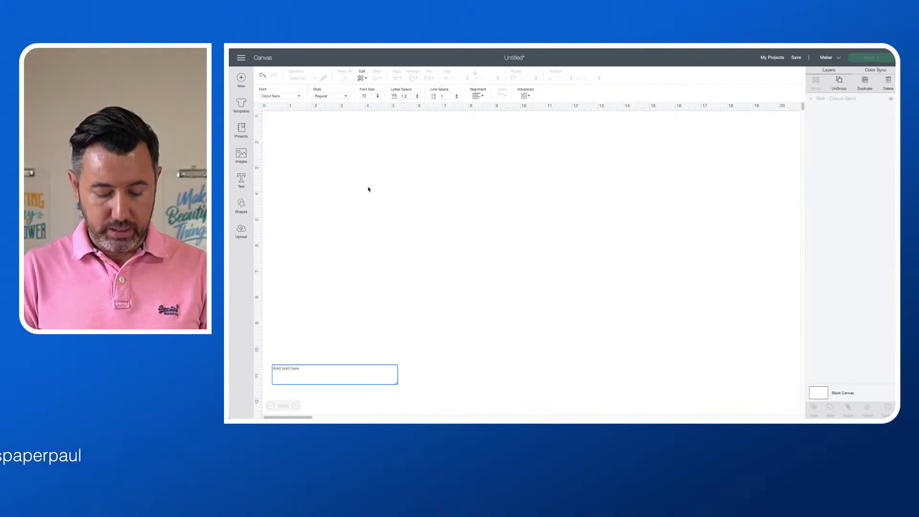
text(HAPPY)
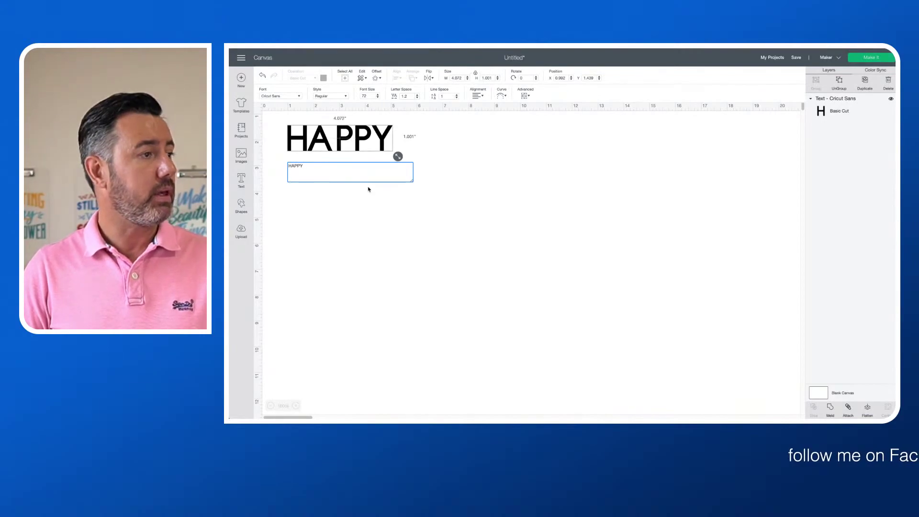
text( BIRTHDAY)
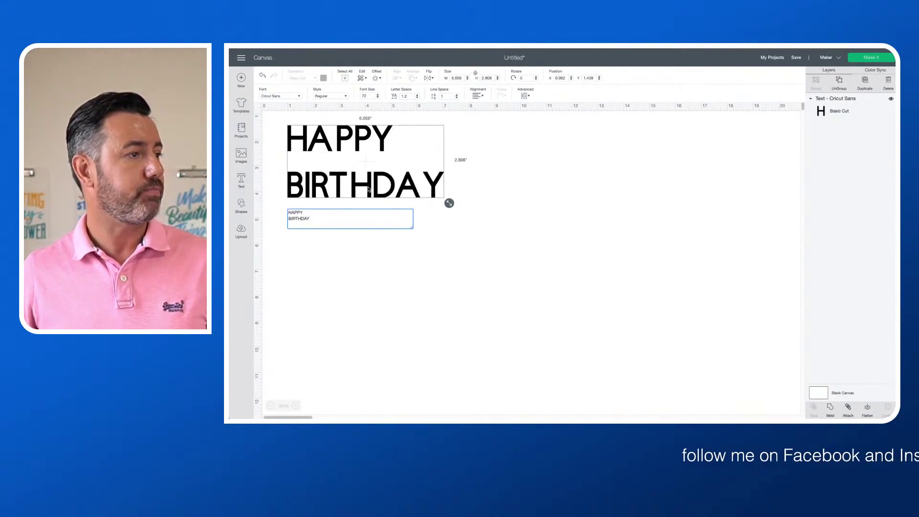
click(427, 227)
click(406, 196)
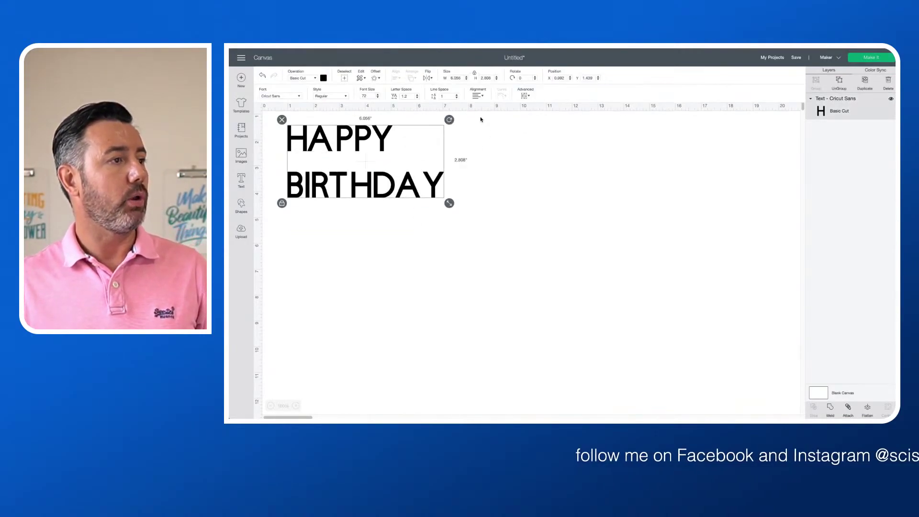
Center-align the two text lines, enlarge the text to about 12.4 in wide, and reposition it nearer the canvas center
click(478, 98)
click(490, 115)
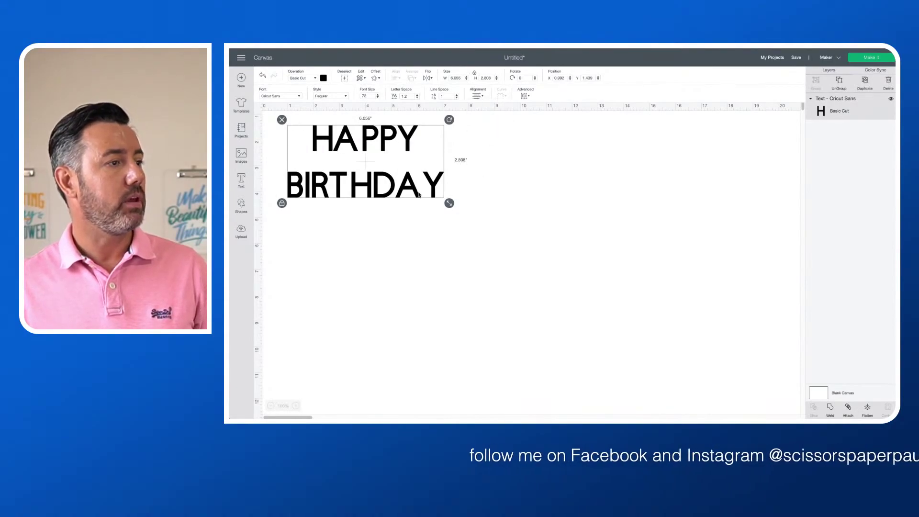
drag(448, 203, 613, 278)
drag(546, 256, 569, 272)
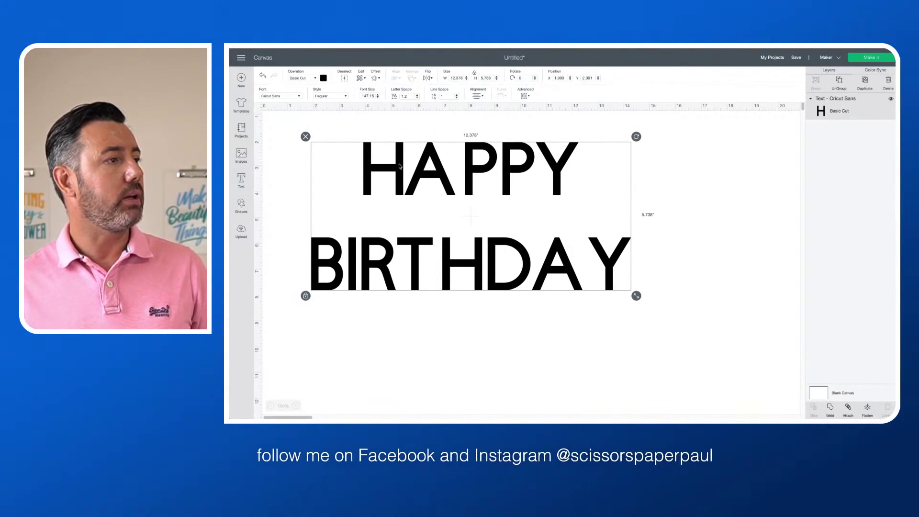
Apply a 0.25 in rounded offset to the HAPPY BIRTHDAY text with Weld Offsets enabled, and select the text
click(376, 78)
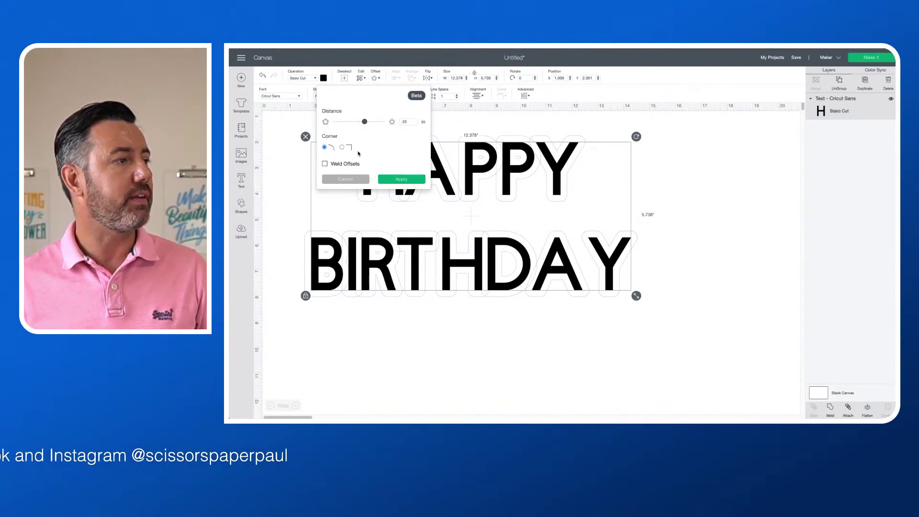
click(334, 166)
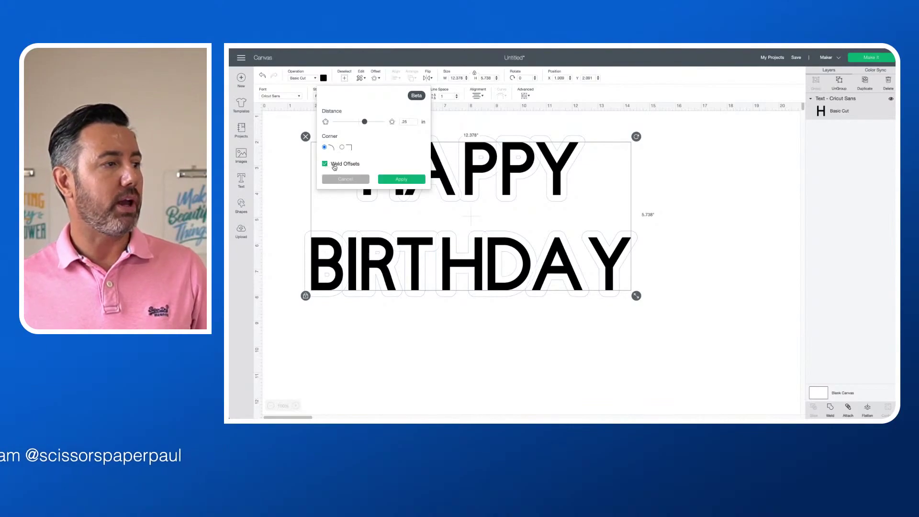
click(402, 181)
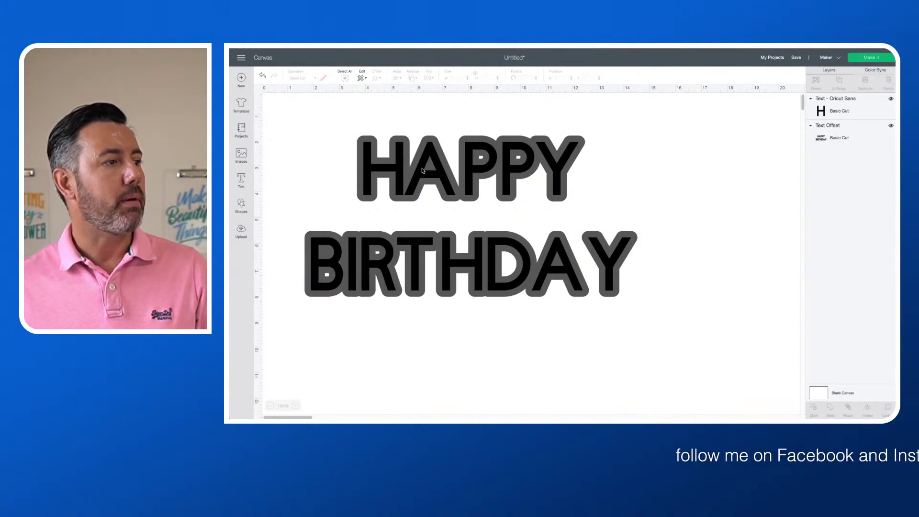
click(423, 171)
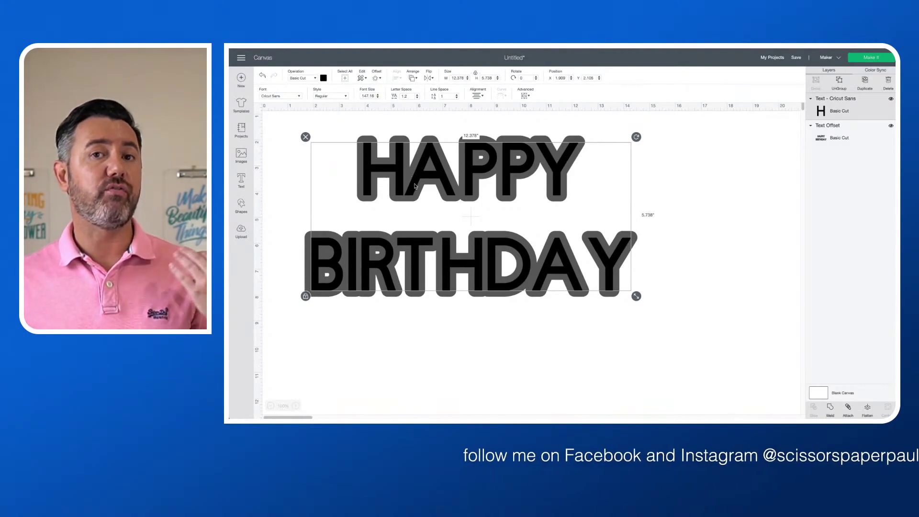
Set the HAPPY BIRTHDAY text's operation to Foil, trying Fine first and settling on Bold
click(310, 79)
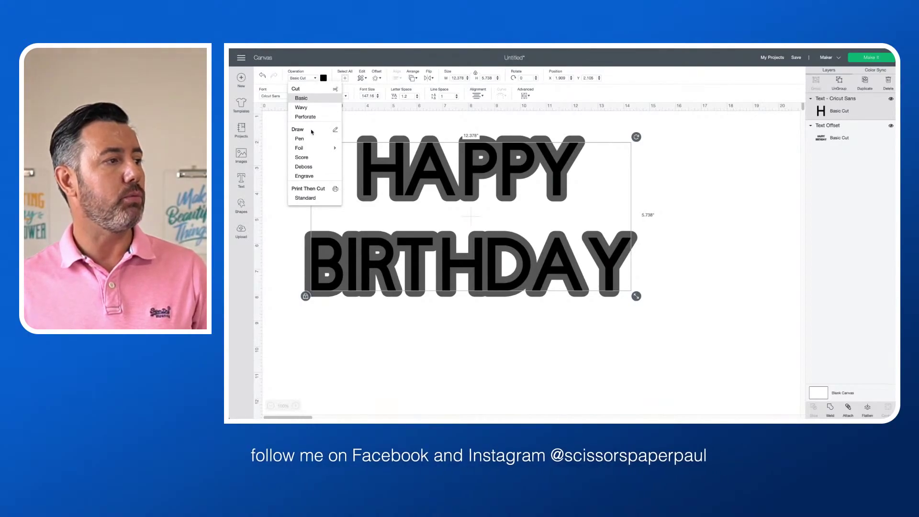
mouse_move(307, 148)
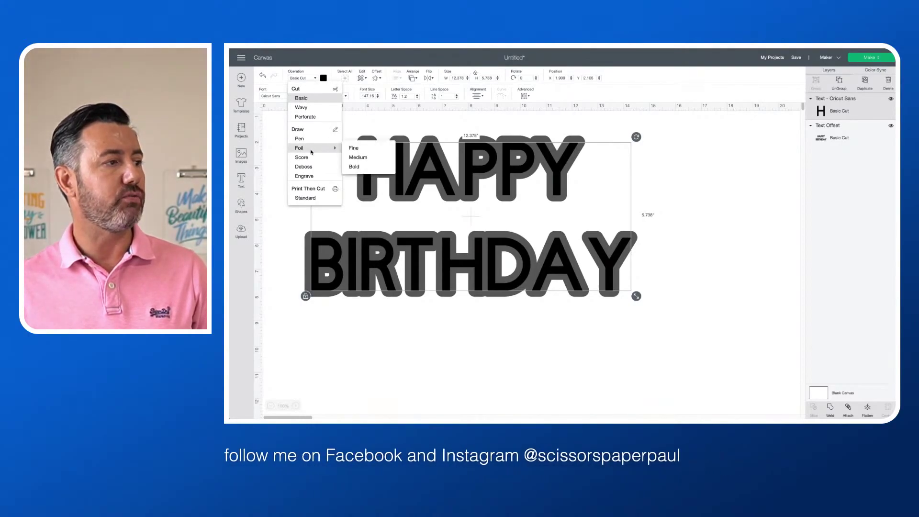
click(360, 151)
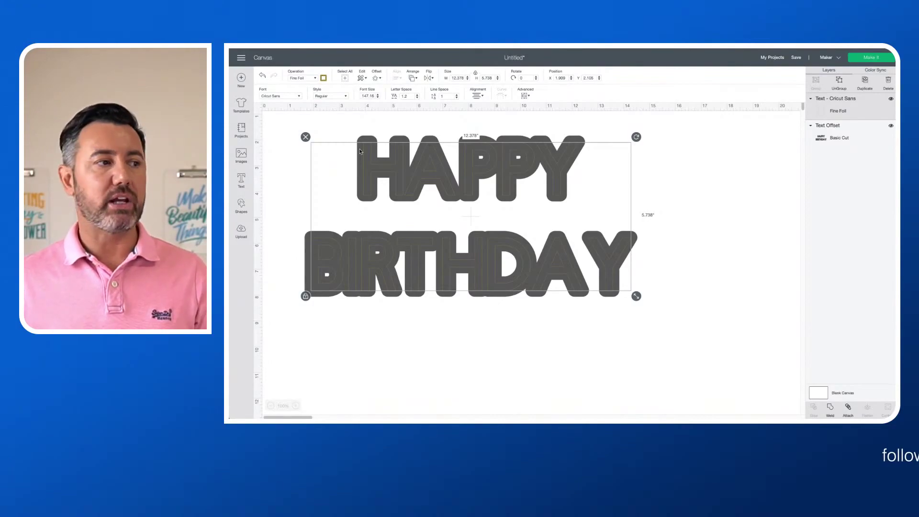
click(316, 78)
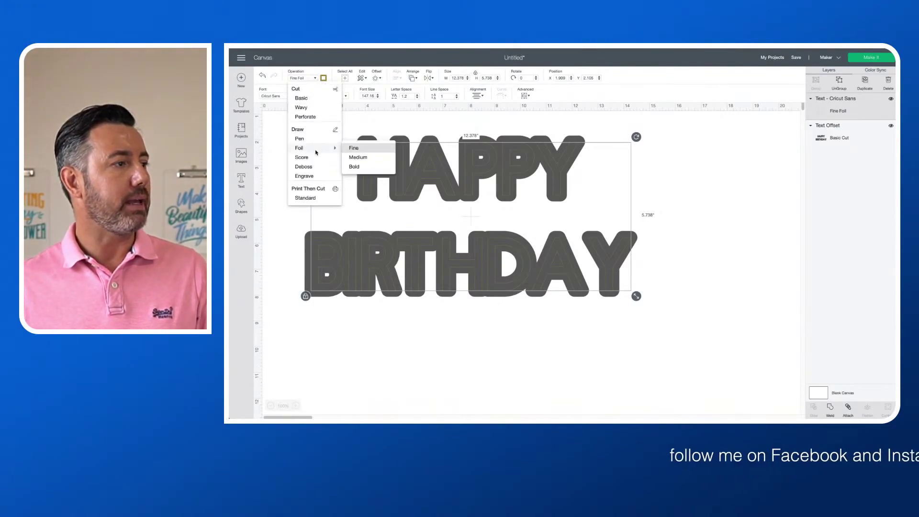
mouse_move(318, 148)
click(365, 167)
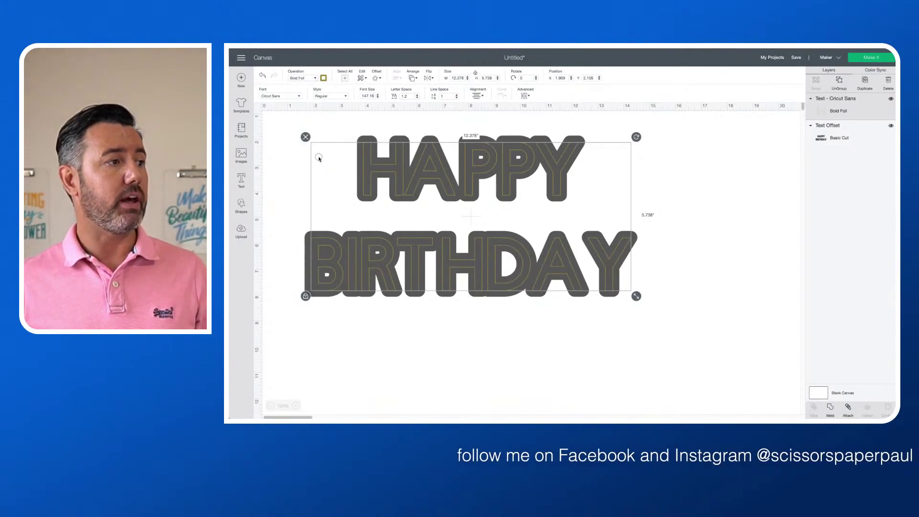
Attach the foil text to its offset, and undo the attachment
click(338, 136)
drag(341, 126, 403, 201)
click(848, 408)
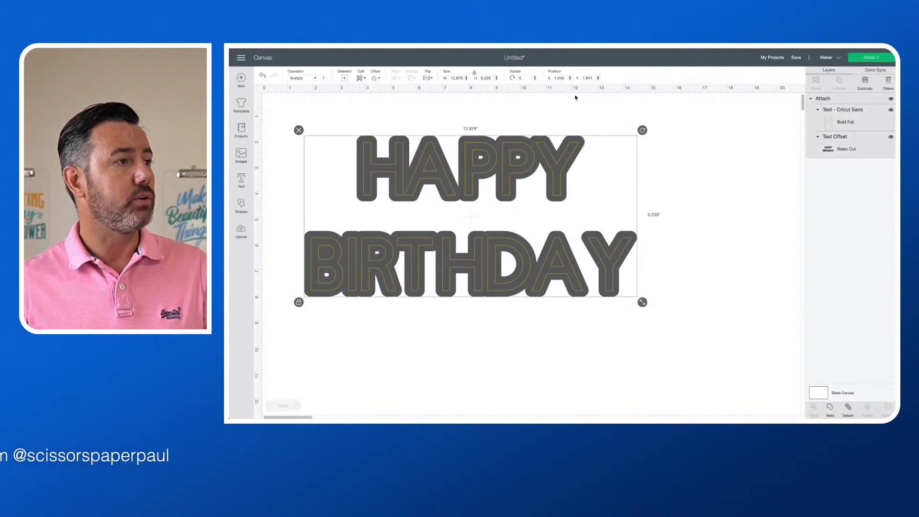
key(ctrl+z)
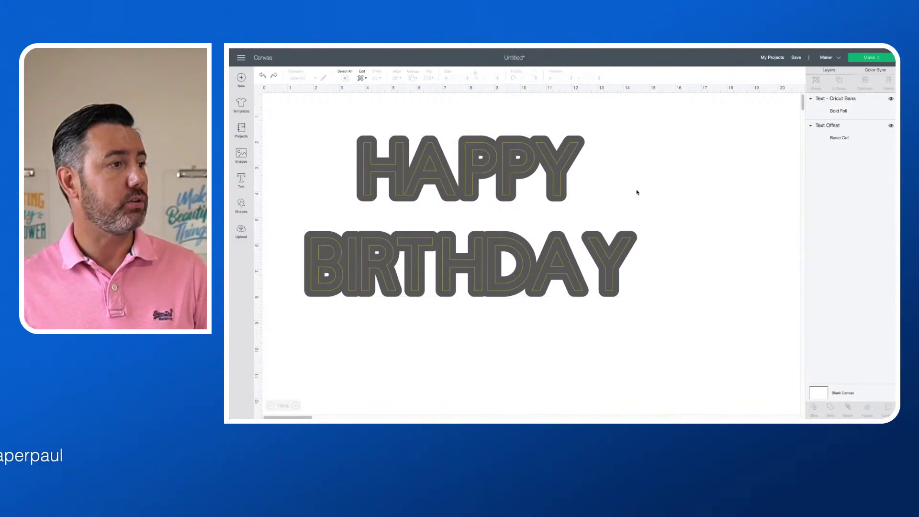
Try the Writing style with Bold Foil on the HAPPY BIRTHDAY text, reposition it over the offset, and undo these changes
click(562, 187)
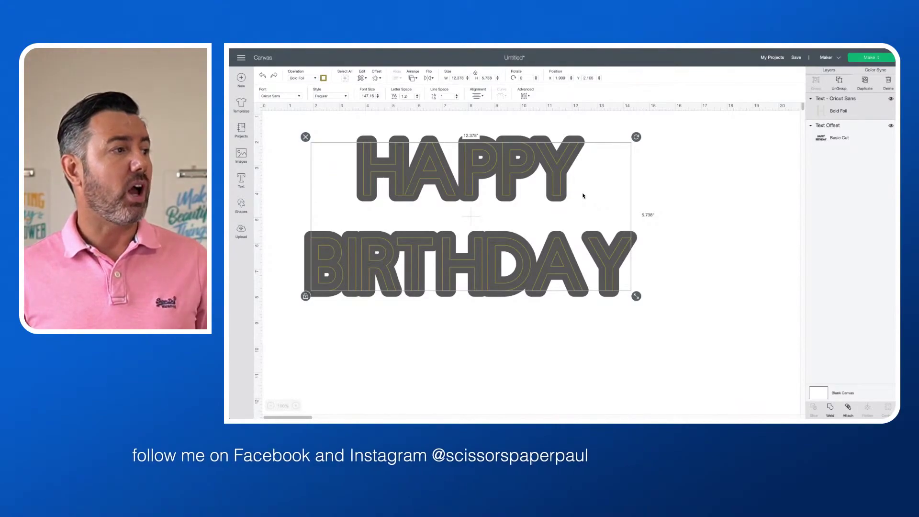
click(331, 96)
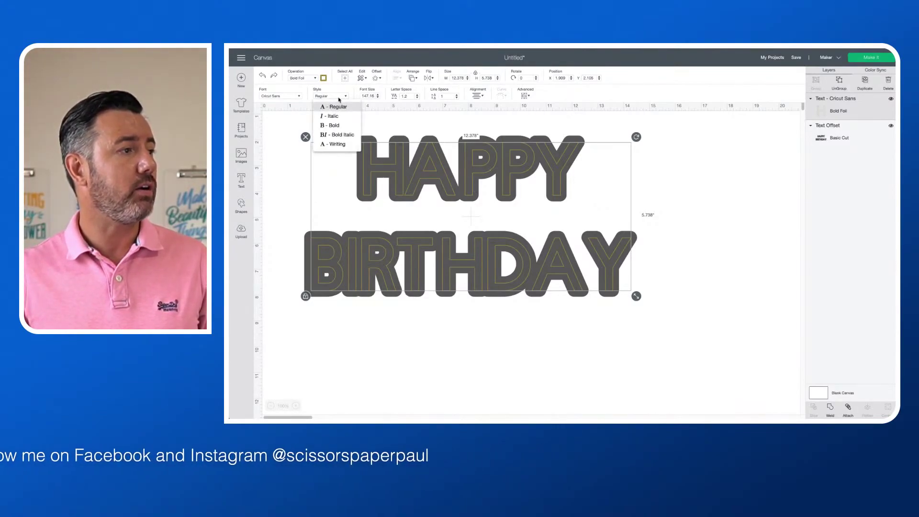
click(346, 145)
click(307, 80)
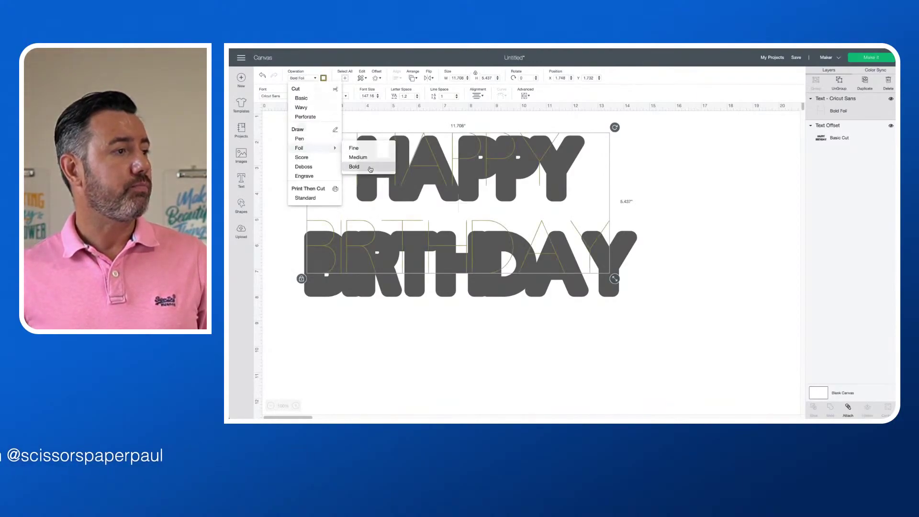
click(354, 167)
mouse_move(415, 167)
mouse_down()
mouse_move(424, 178)
mouse_move(417, 184)
mouse_up()
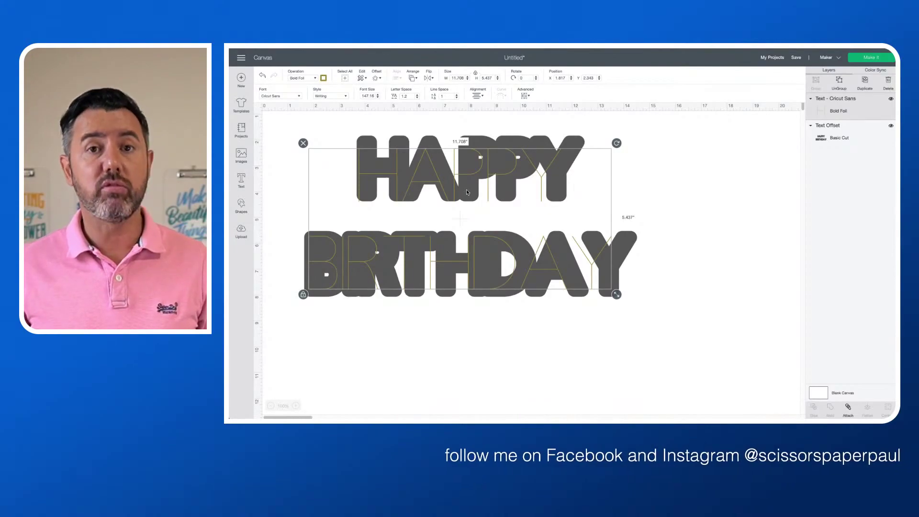
key(ctrl+z)
key(ctrl+z)
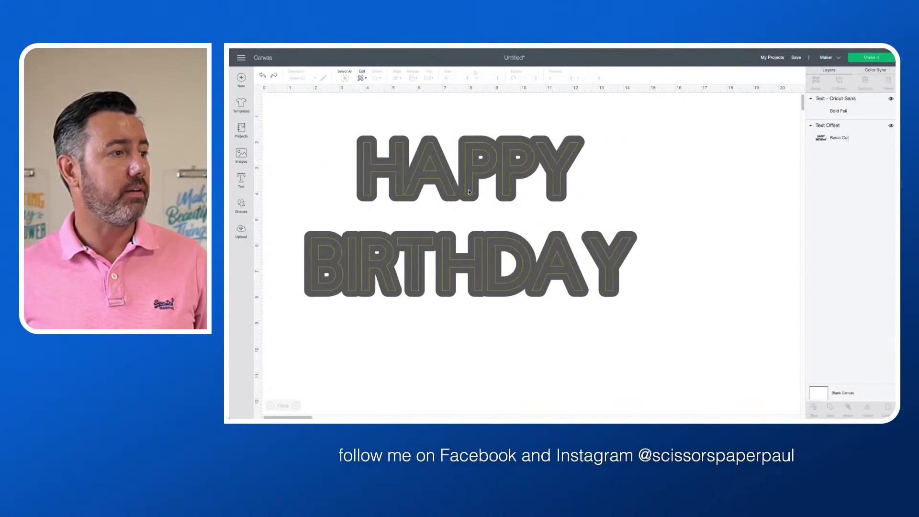
Move the HAPPY BIRTHDAY text and its offset aside, and add a selected hexagon about 3.6 in wide in the freed space
drag(422, 176, 597, 185)
click(362, 175)
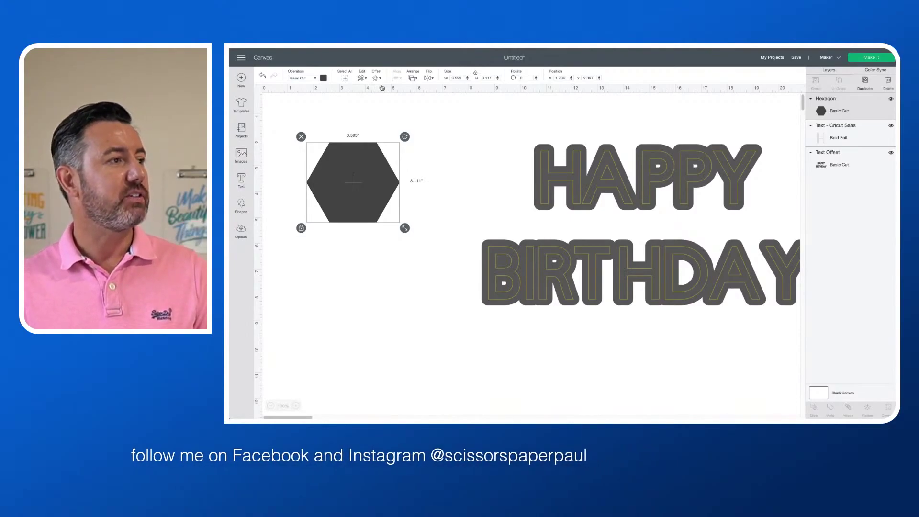
Try a 0.25 in offset with rounded corners on the hexagon, and undo it
click(377, 78)
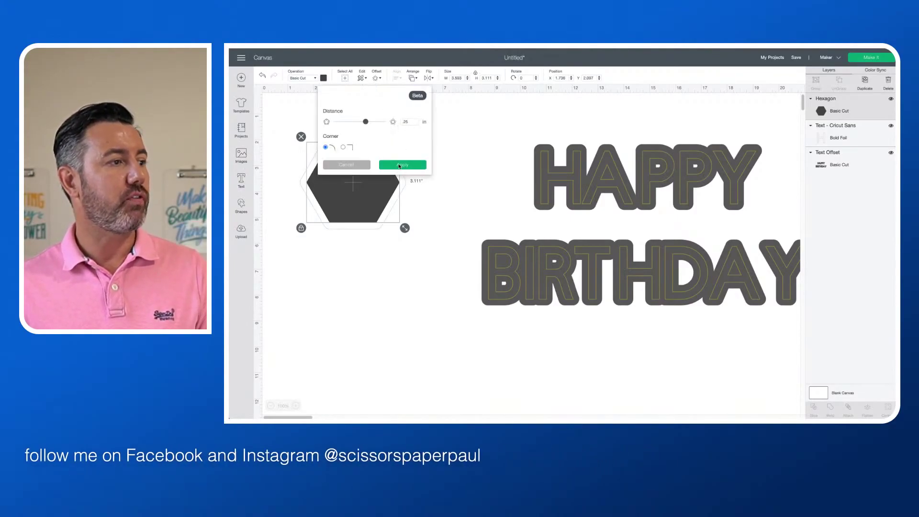
click(399, 165)
click(403, 185)
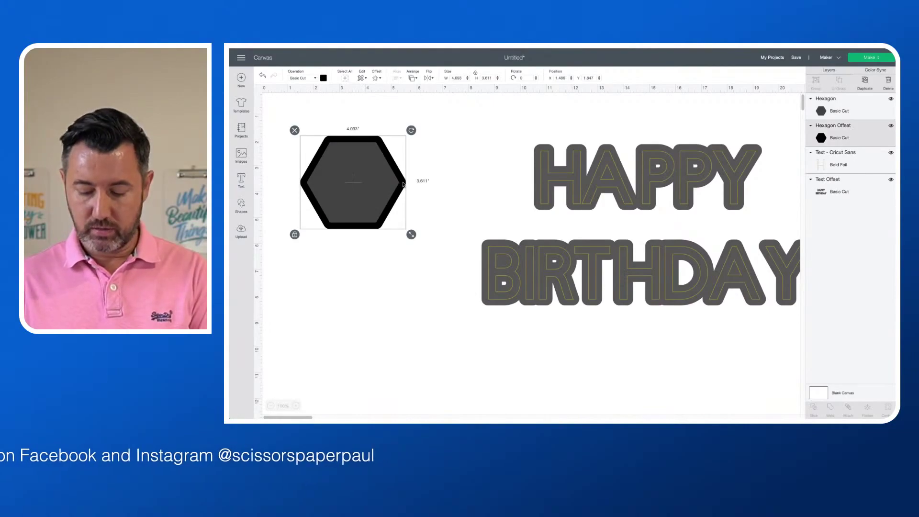
key(ctrl+z)
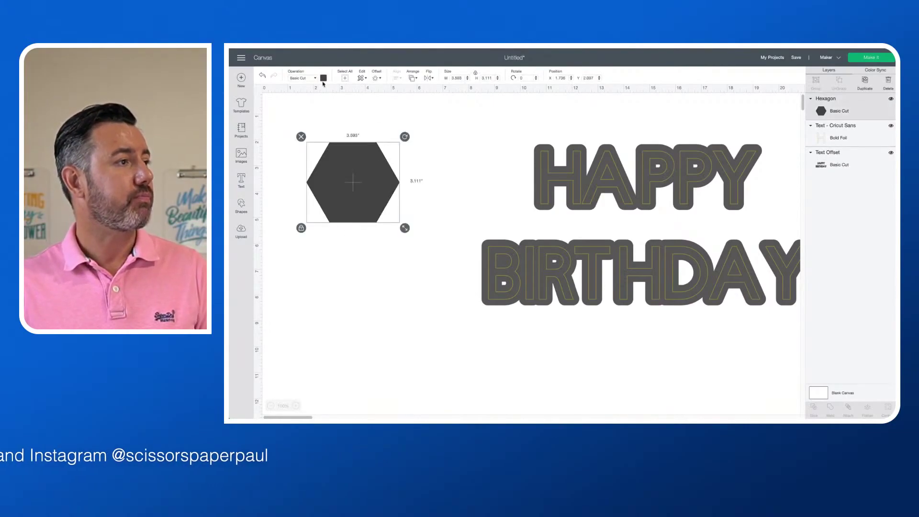
Apply a 0.25 in offset with square corners to the hexagon
click(377, 79)
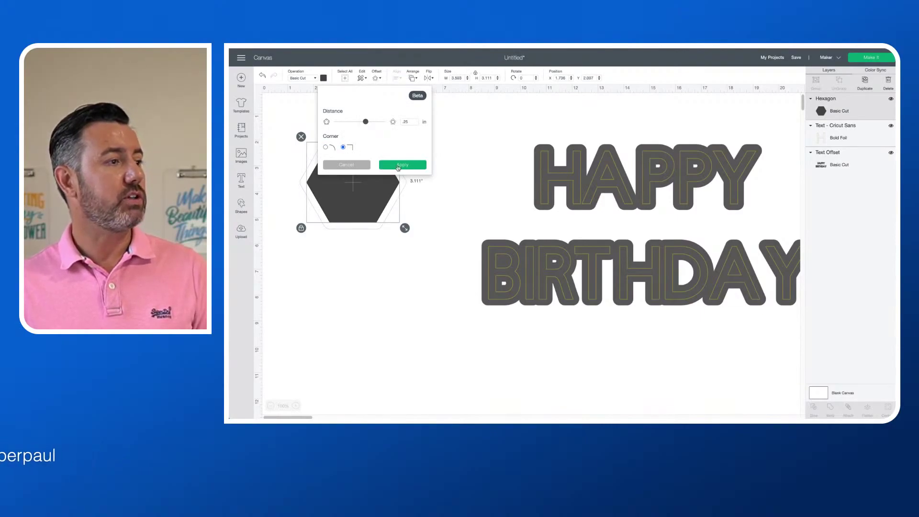
click(398, 166)
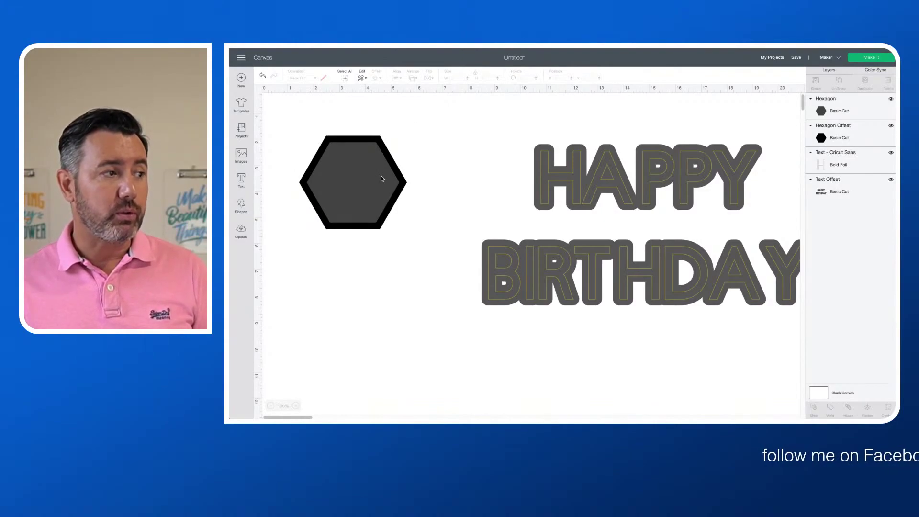
Change the inner hexagon's operation to Pen
click(382, 179)
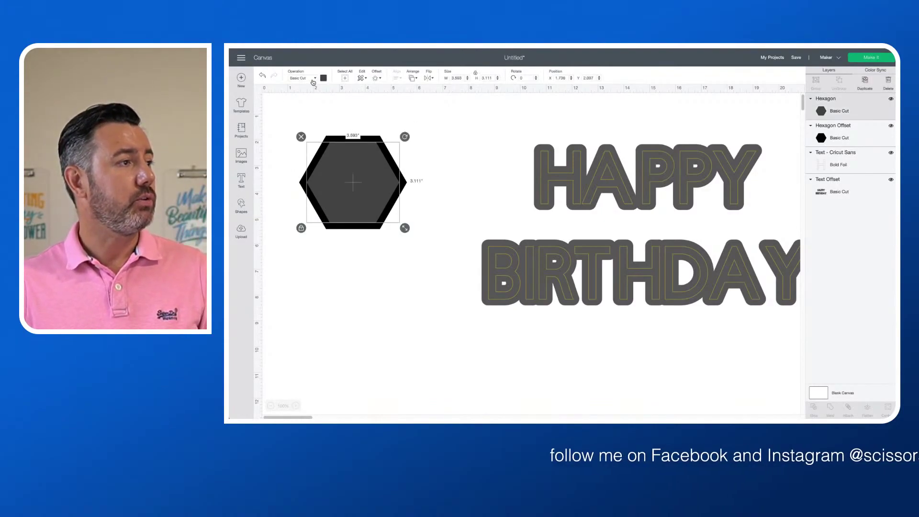
click(313, 81)
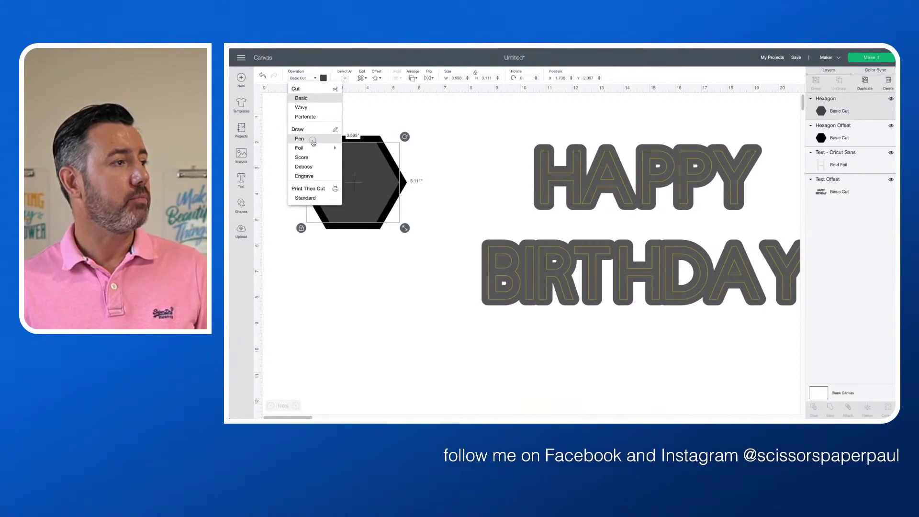
click(314, 139)
Set the inner hexagon's pen to M - Marker (1mm) in the colour Blue (washable fabric)
click(324, 78)
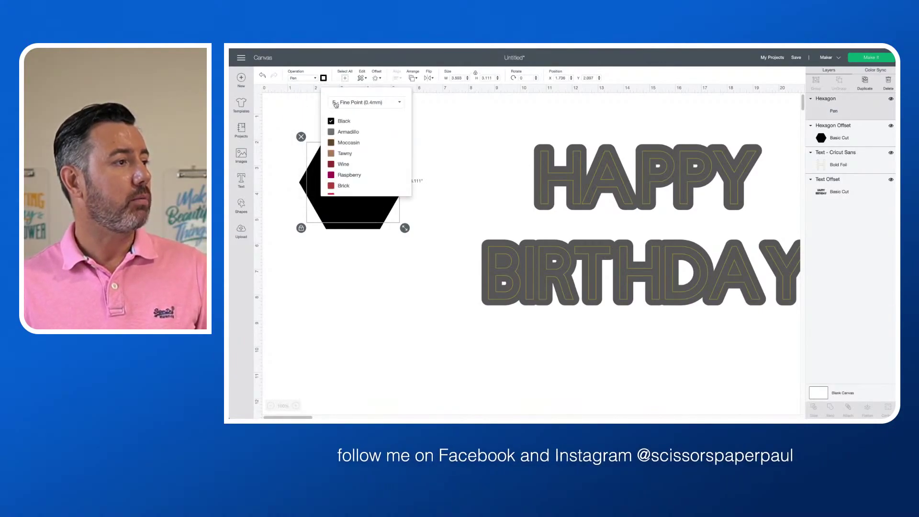
scroll(362, 144, down, 5)
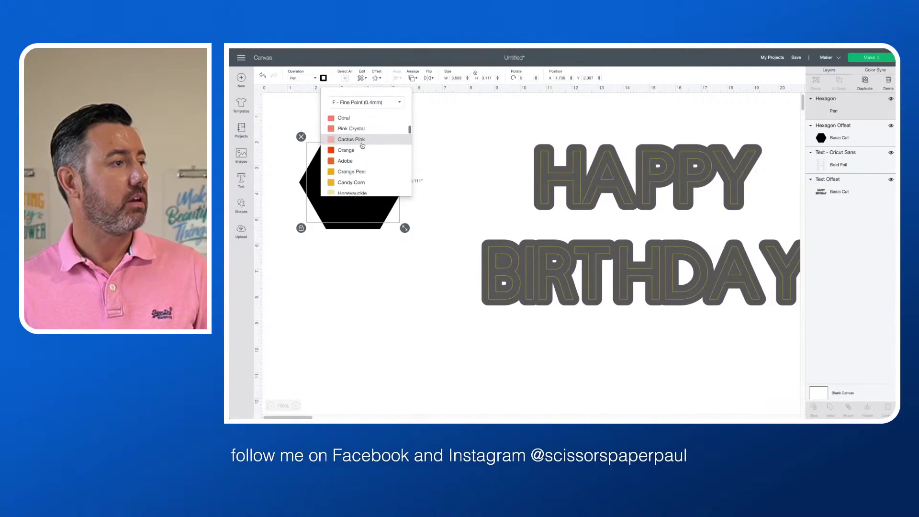
scroll(363, 145, down, 15)
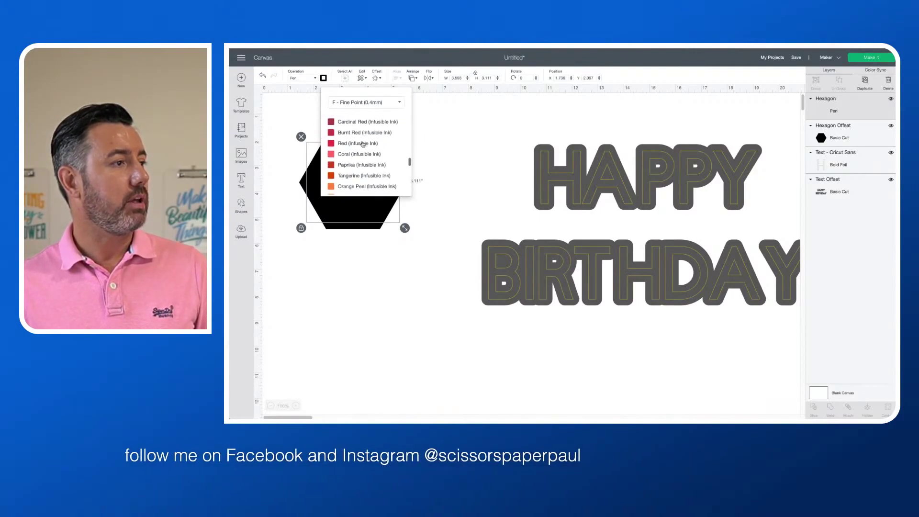
scroll(362, 144, up, 5)
scroll(363, 143, down, 10)
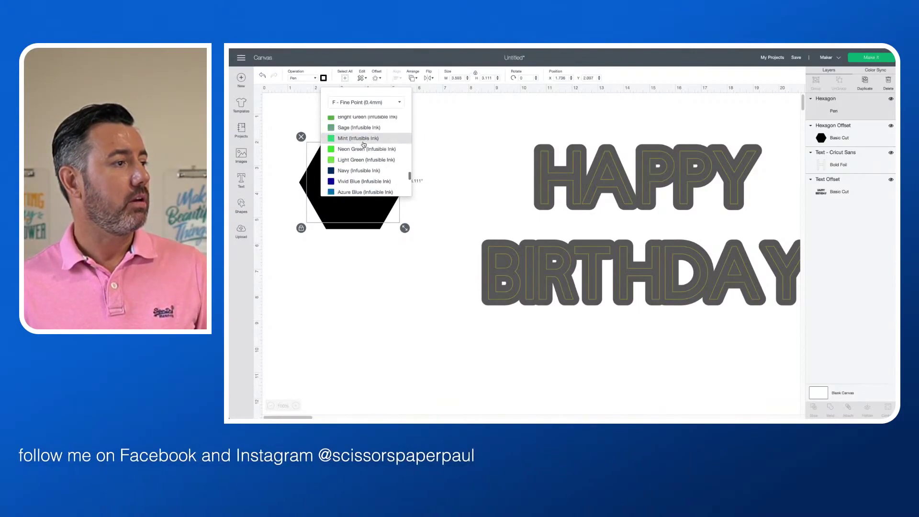
scroll(363, 144, up, 5)
click(362, 102)
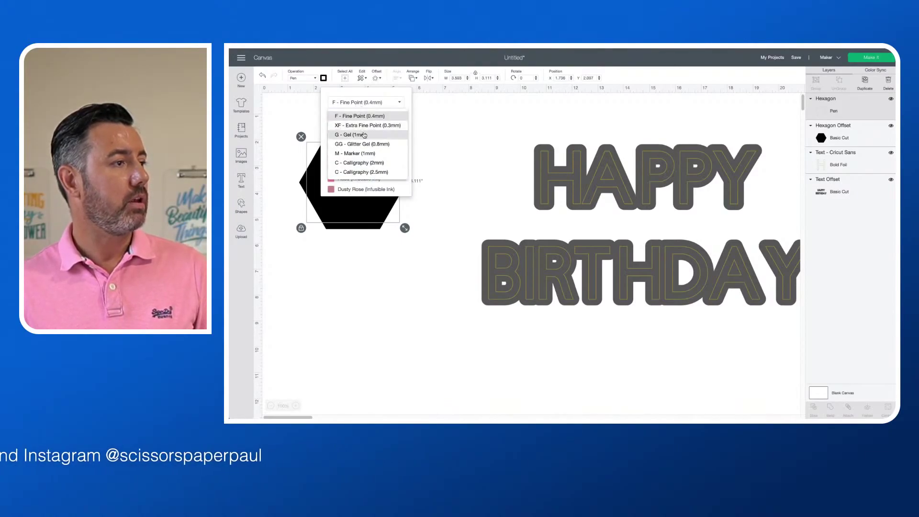
click(364, 153)
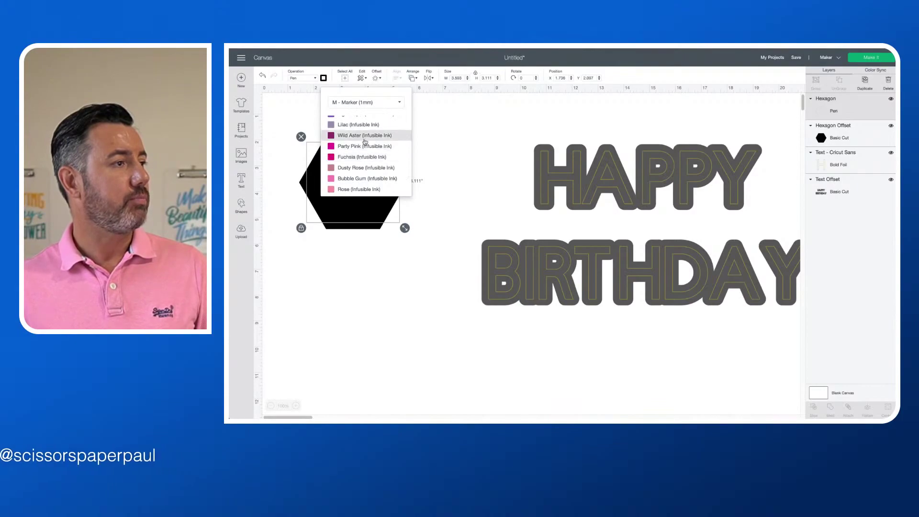
scroll(366, 146, down, 5)
scroll(367, 146, up, 5)
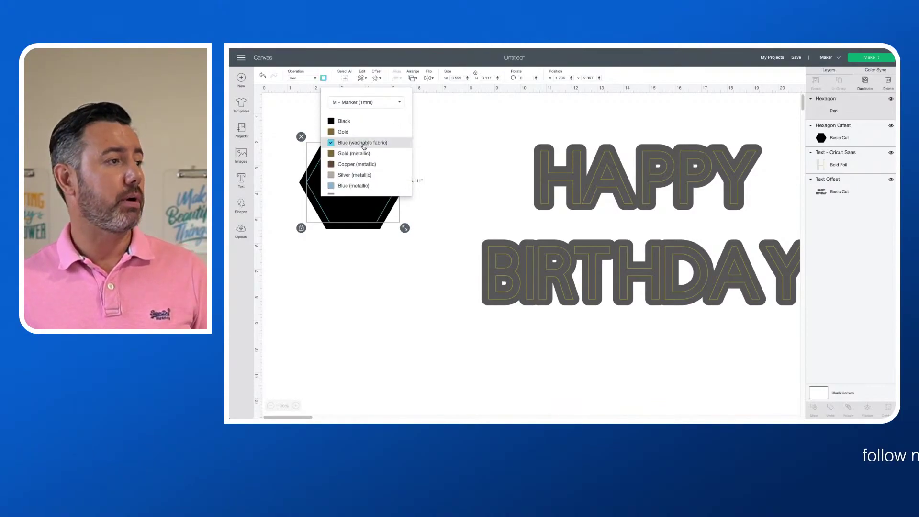
click(426, 147)
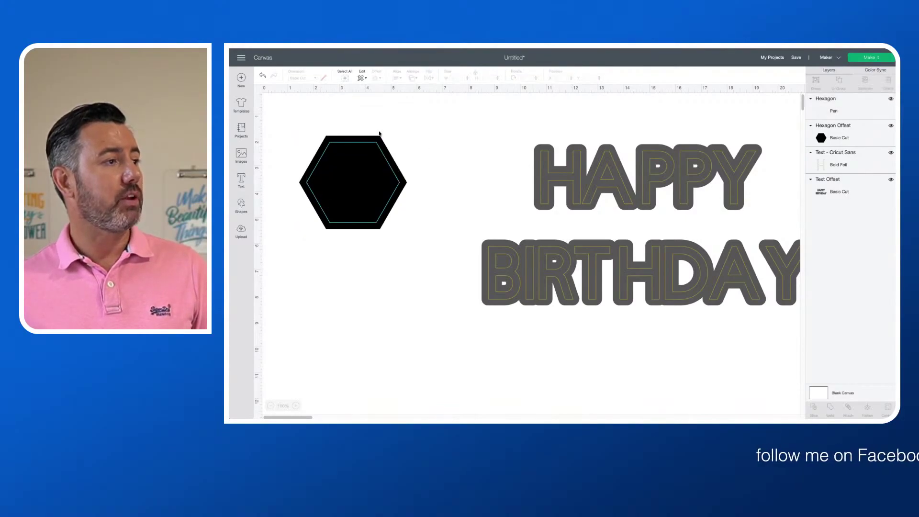
Attach the pen-drawn hexagon to its hexagon offset
drag(377, 165, 391, 170)
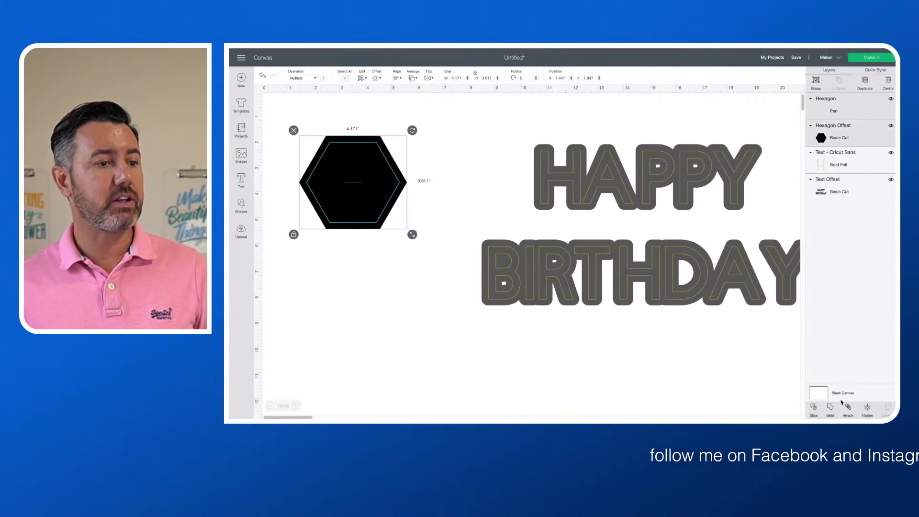
click(847, 407)
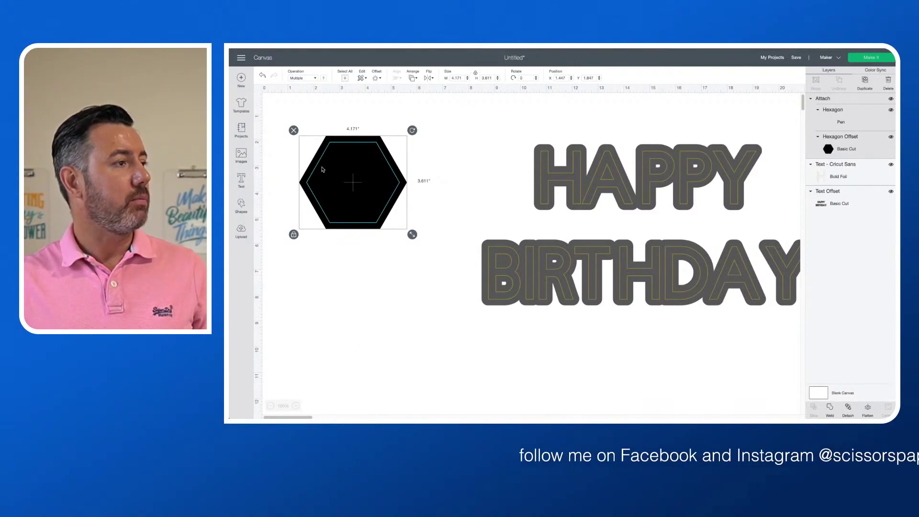
Delete everything on the canvas and add a new single-line text object reading Happy Birthday
key(ctrl+a)
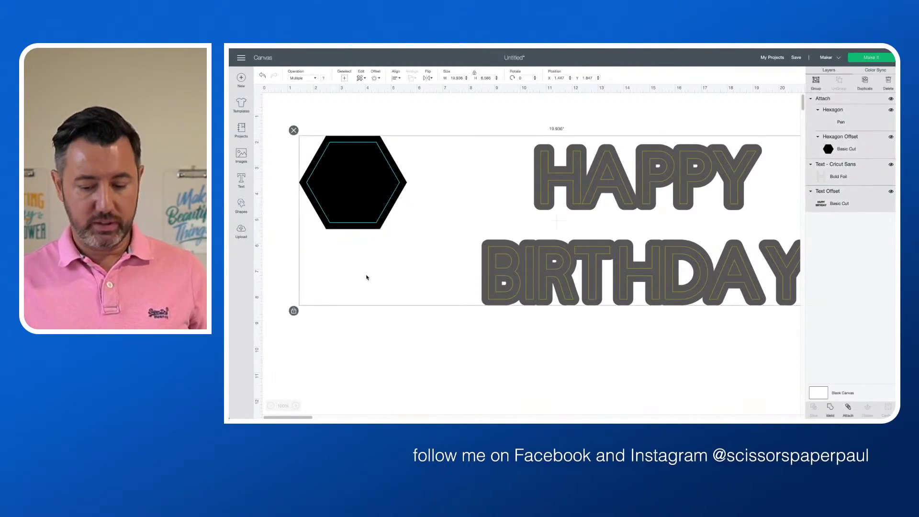
key(Delete)
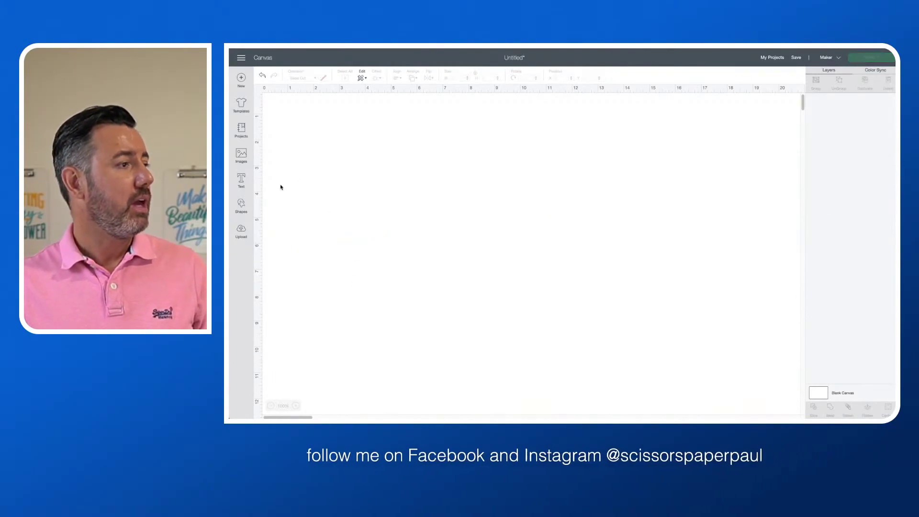
click(240, 181)
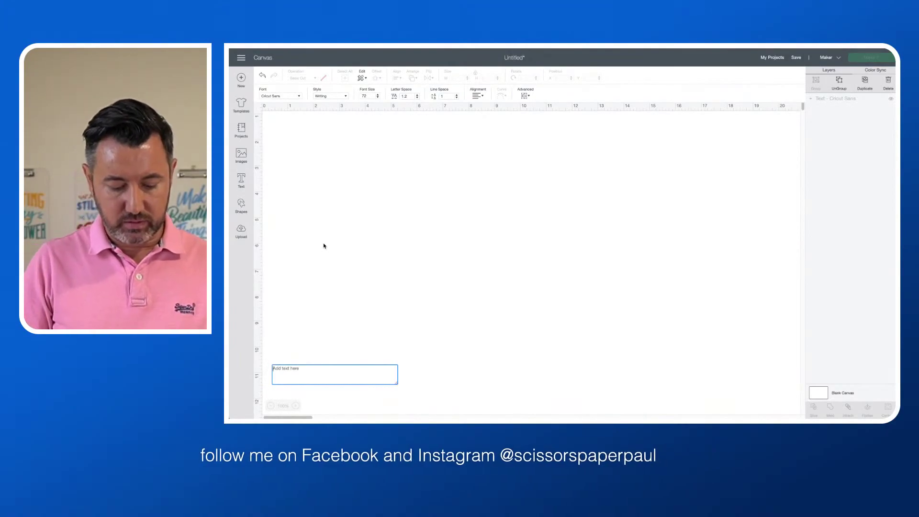
text(Hap)
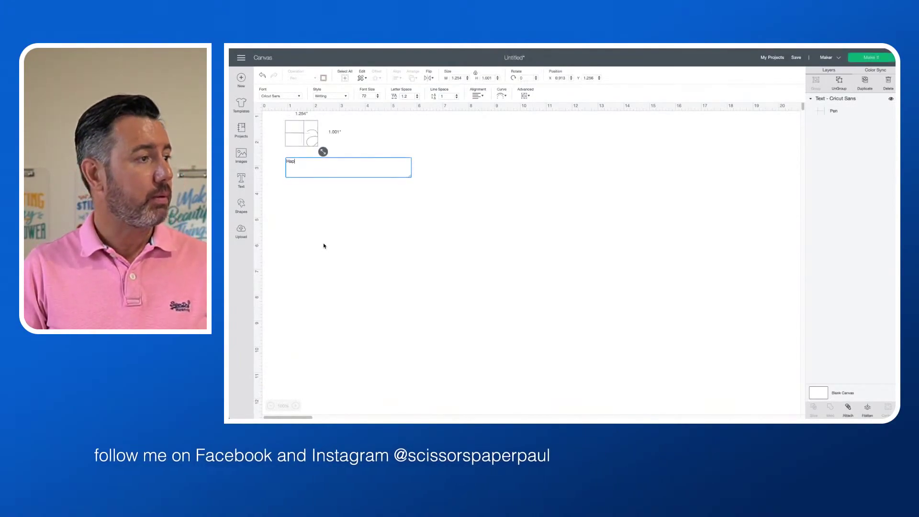
text(py Birthday)
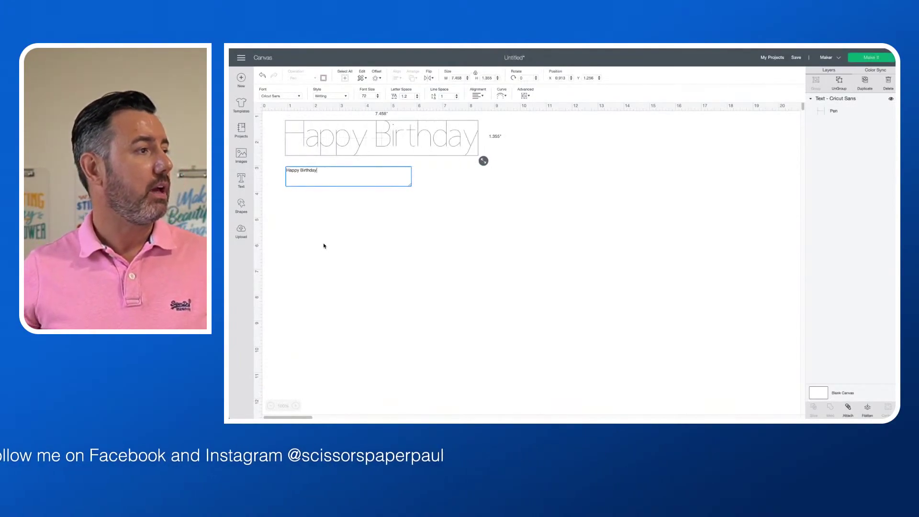
Change the Happy Birthday text's font to the Cricut font Alyssa Stencil Script and enlarge it to about 16.6 inches wide
click(266, 96)
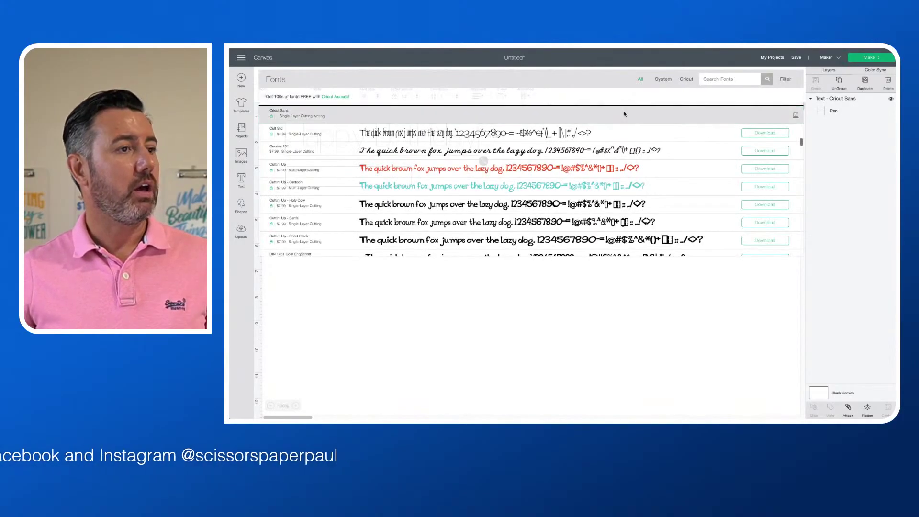
click(685, 80)
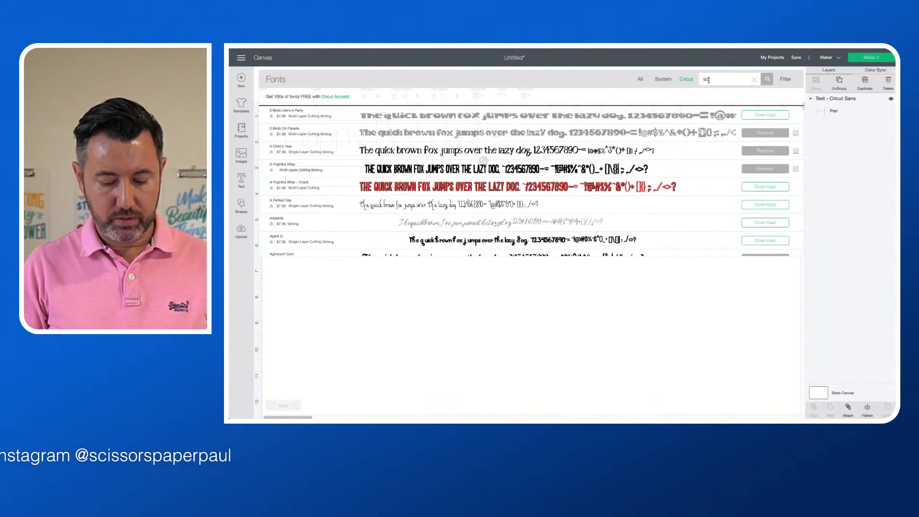
click(709, 80)
text(script)
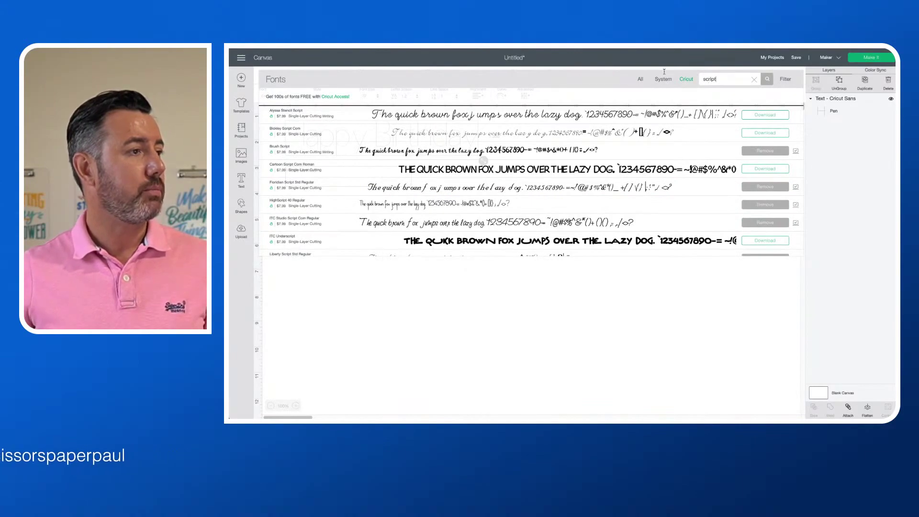
click(530, 121)
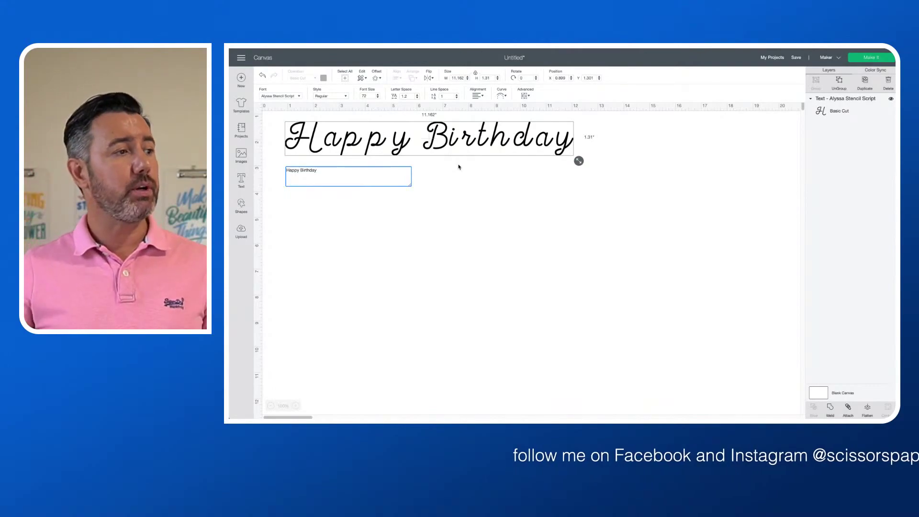
mouse_move(579, 160)
mouse_down()
mouse_move(790, 189)
mouse_move(718, 177)
mouse_move(722, 195)
mouse_move(576, 178)
mouse_up()
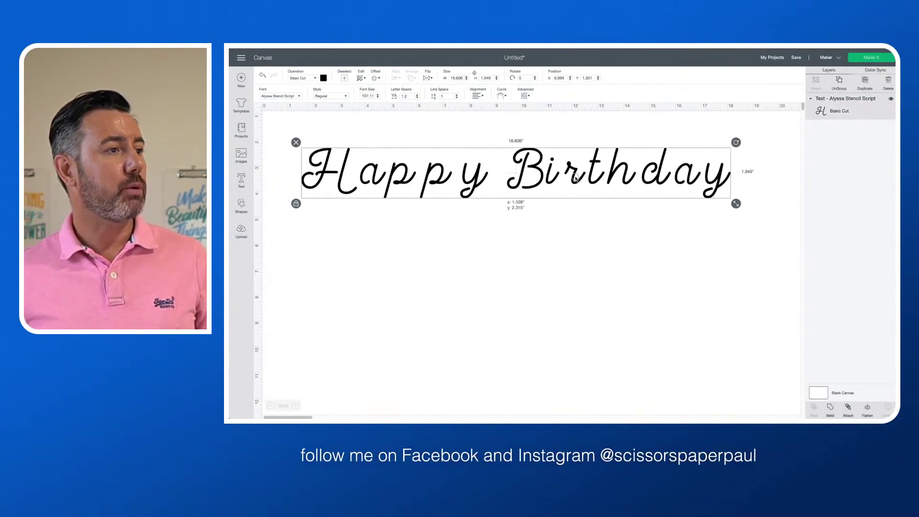
Ungroup the Happy Birthday text to letters and nudge the final y closer to the a
click(525, 96)
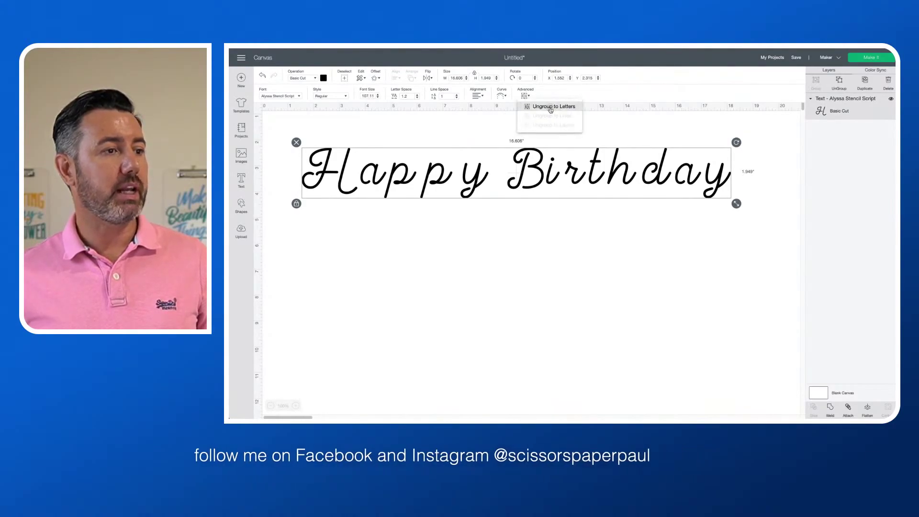
click(554, 107)
click(716, 181)
key(Left)
key(Left)
key(Left)
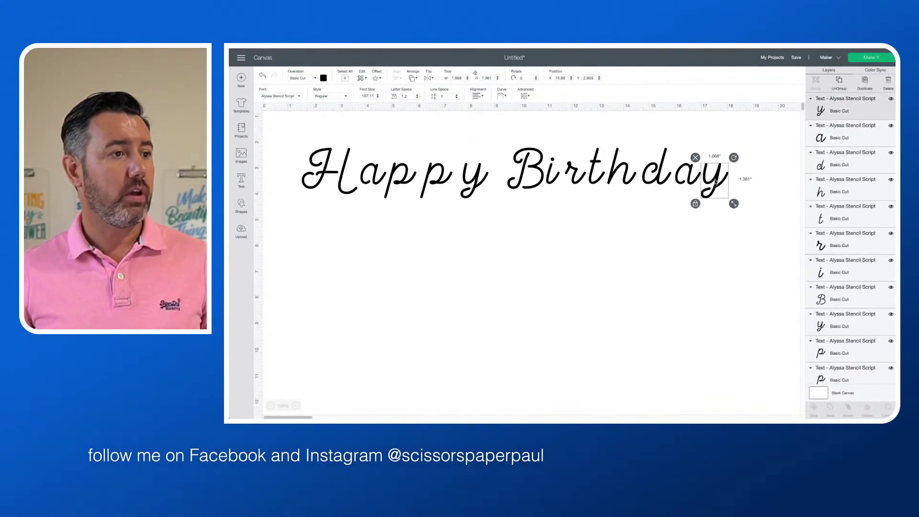
Shift the letters d, a and y together toward the h until the d meets it
drag(736, 183, 660, 177)
key(Left)
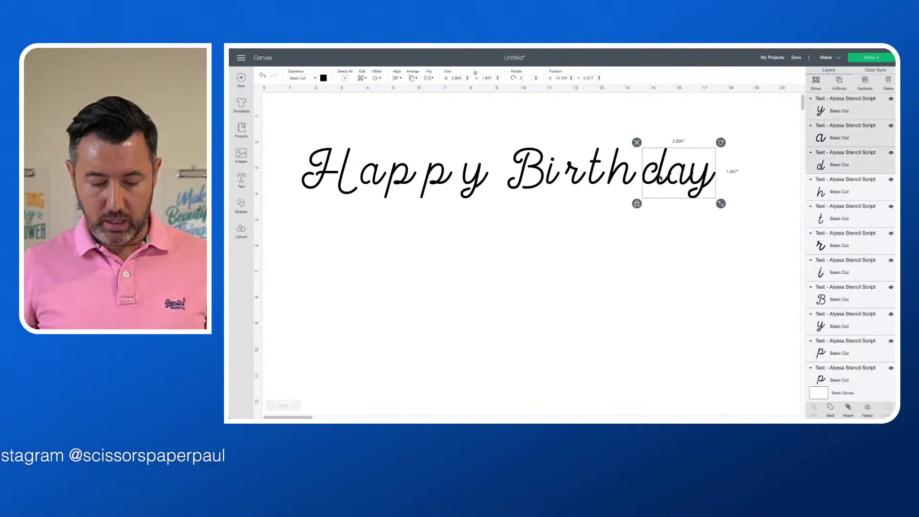
key(Left)
key(Left)
key(Left)
key(Left)
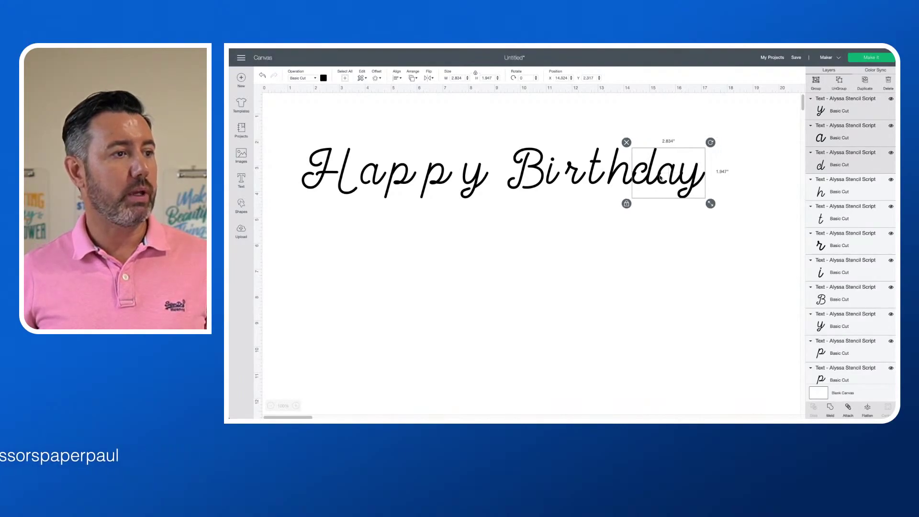
Weld all the letters of Birthday into a single shape
click(734, 172)
drag(502, 179, 501, 180)
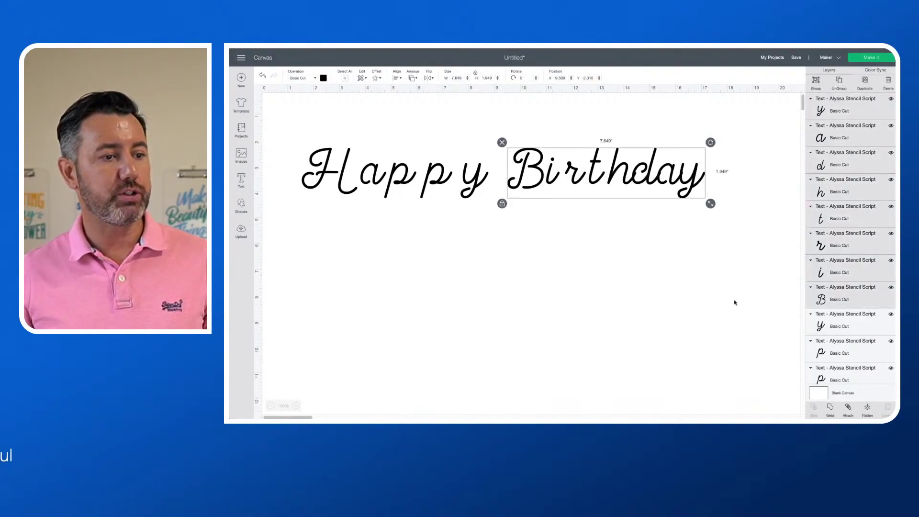
click(831, 409)
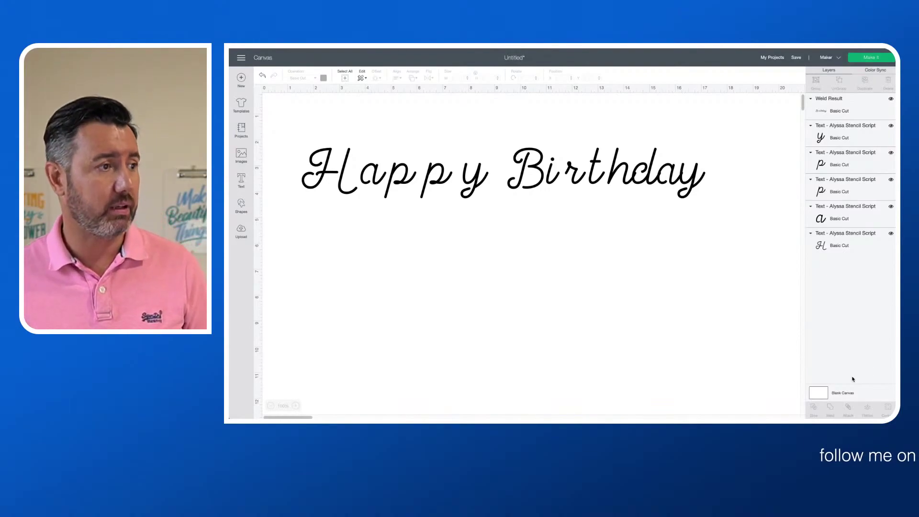
Clear the canvas, search the images for harry potter and insert the gold line drawing of the broom rider
key(ctrl+a)
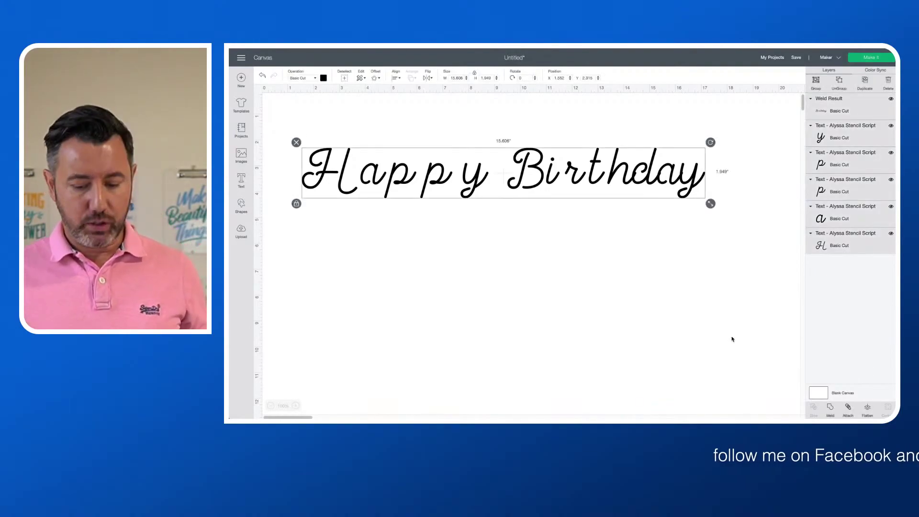
key(Delete)
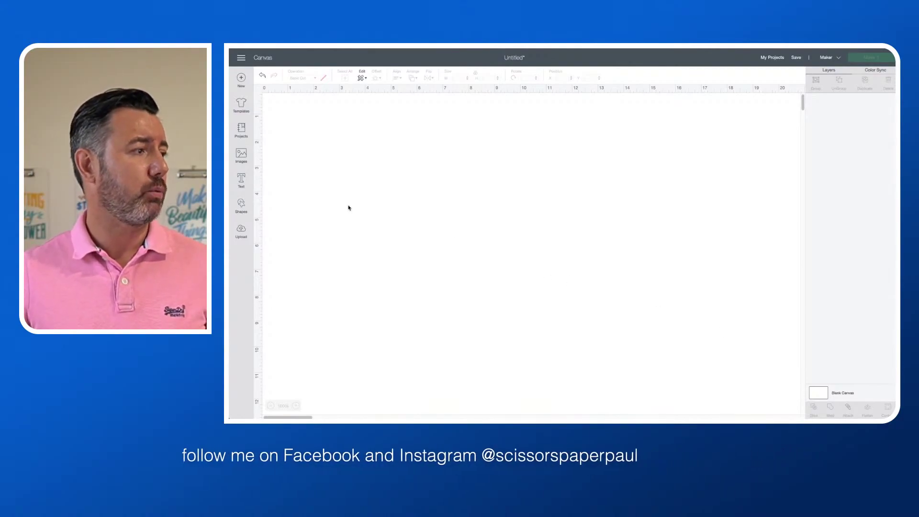
click(242, 156)
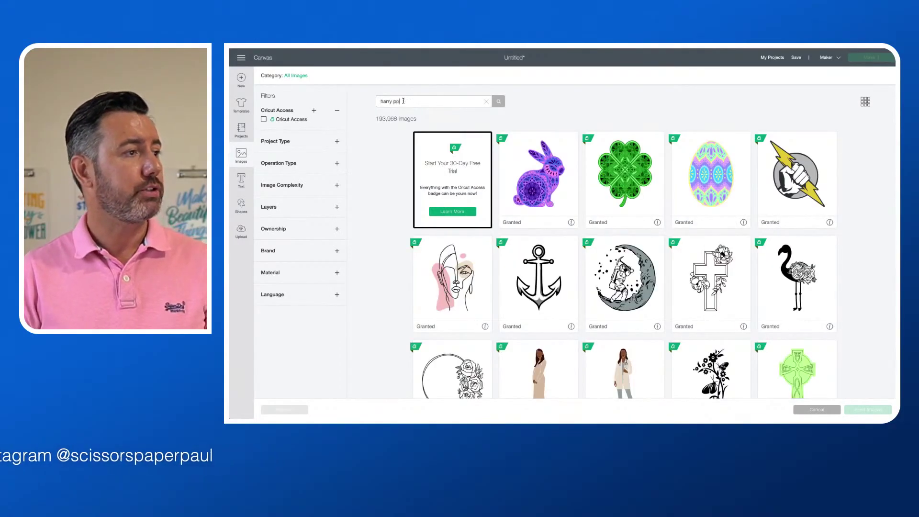
text(harry potter)
key(Return)
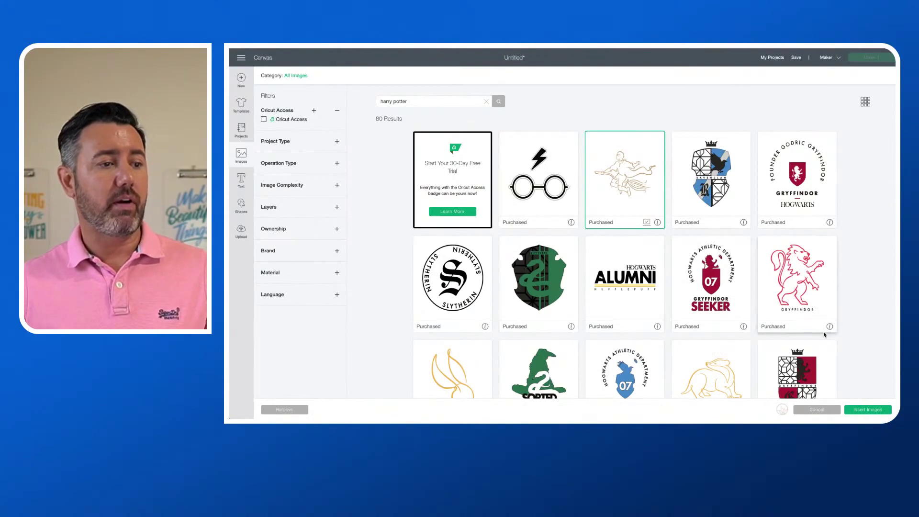
click(874, 410)
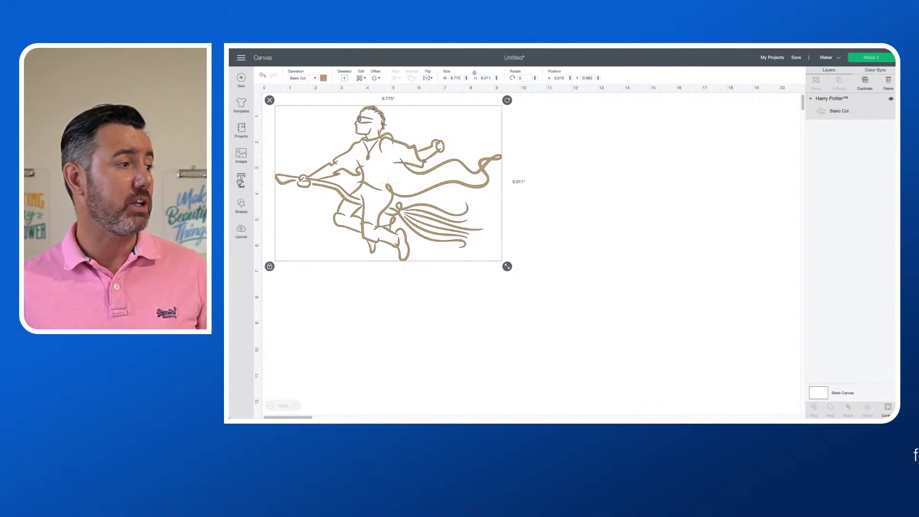
Search the image library for happy birthday and browse the available lettering designs
click(242, 160)
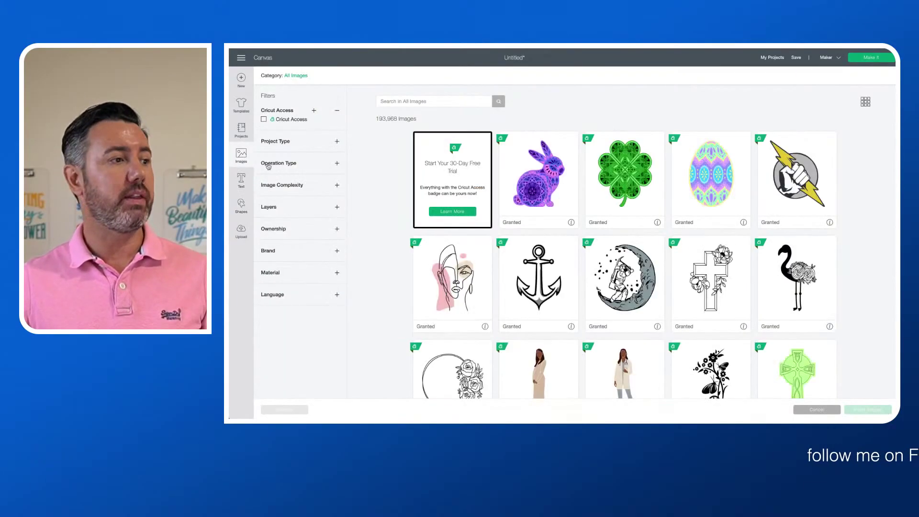
click(415, 99)
text(happy bir)
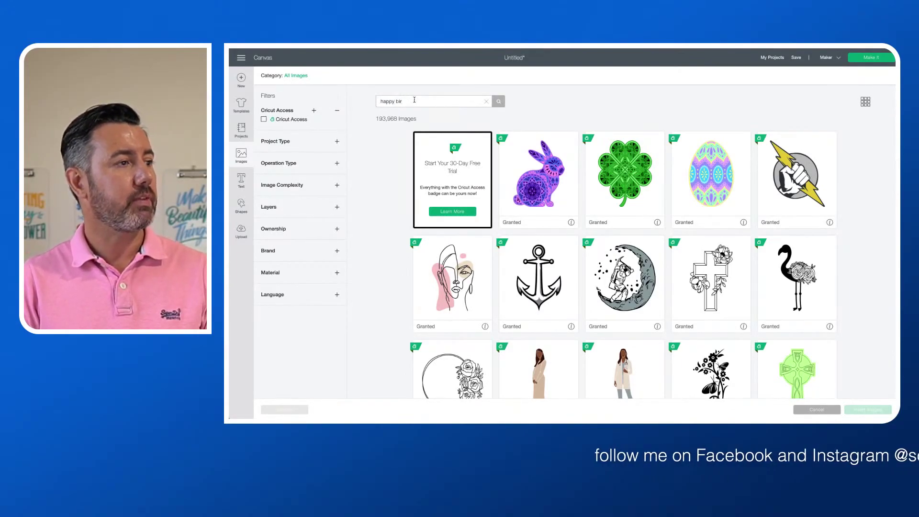
text(thday)
key(Return)
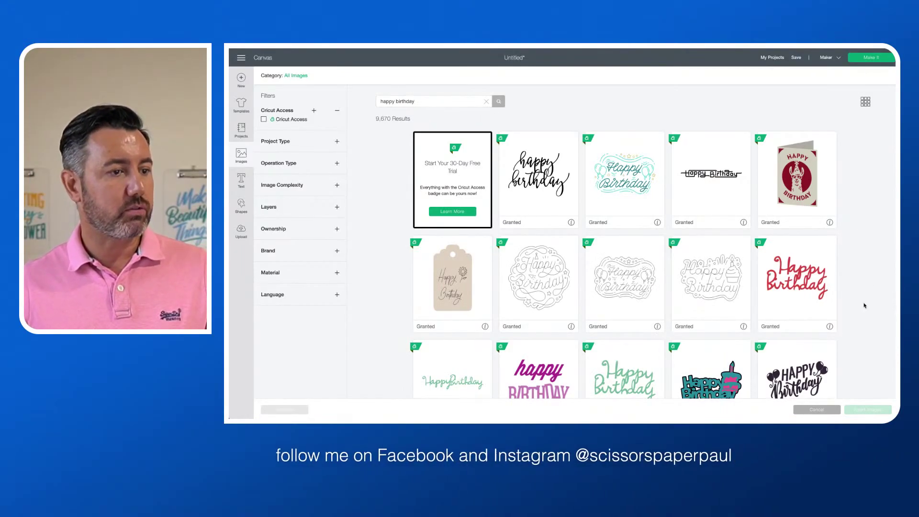
scroll(865, 304, down, 5)
scroll(864, 304, down, 3)
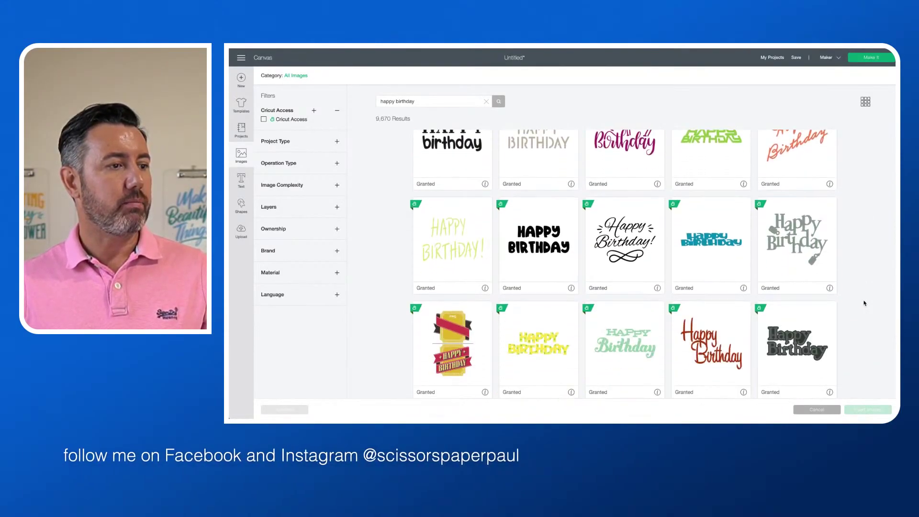
scroll(865, 303, down, 5)
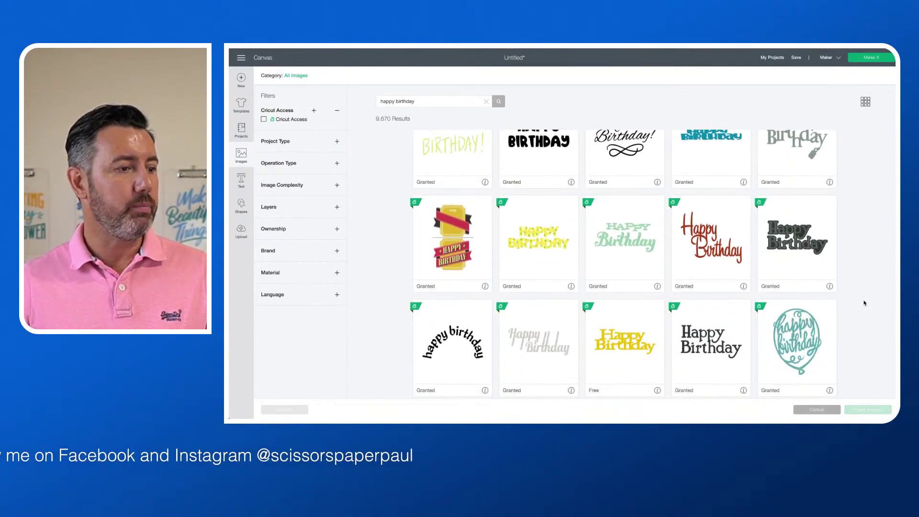
scroll(865, 303, down, 3)
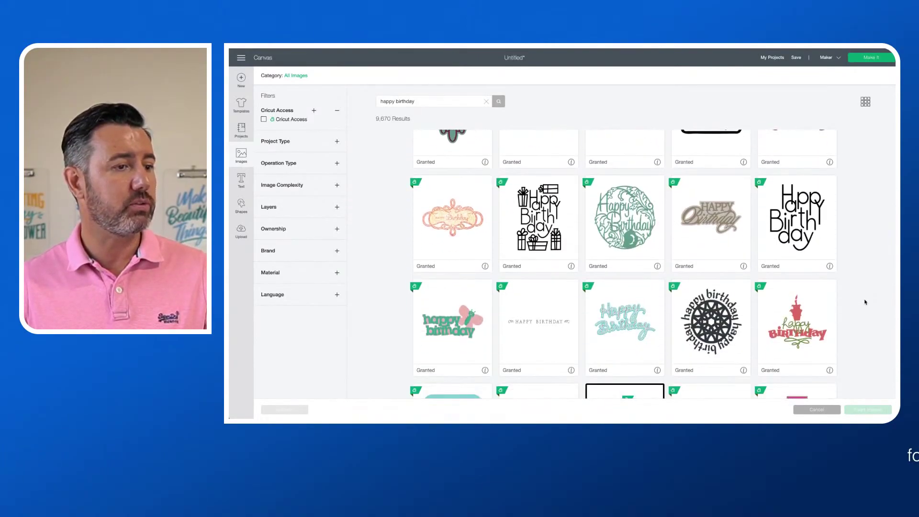
scroll(866, 302, down, 3)
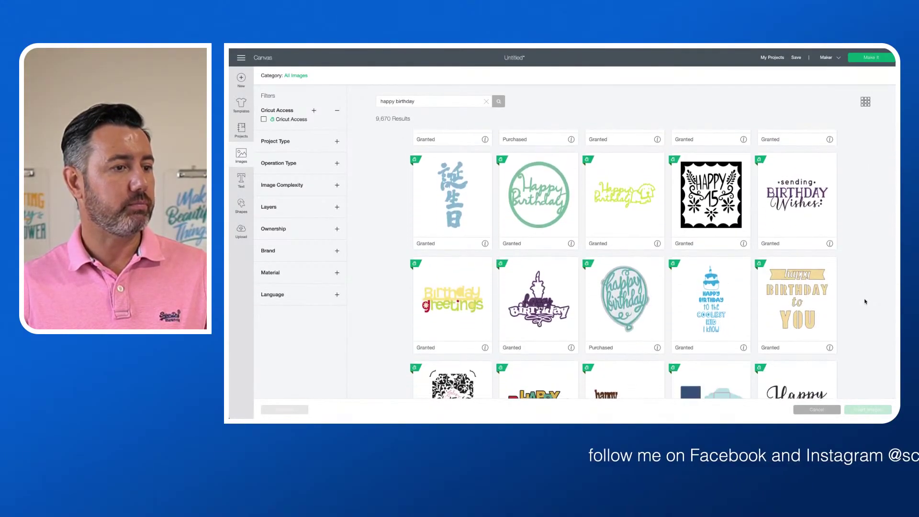
scroll(865, 302, down, 15)
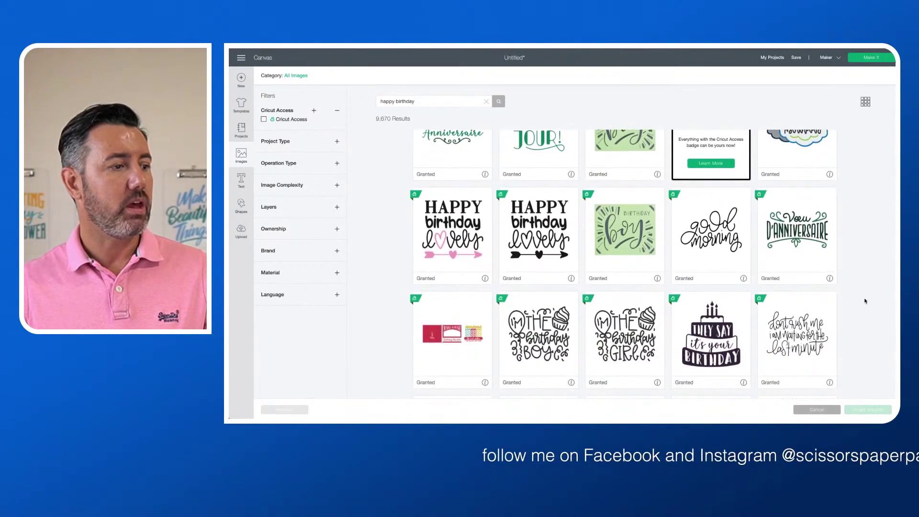
scroll(866, 301, down, 16)
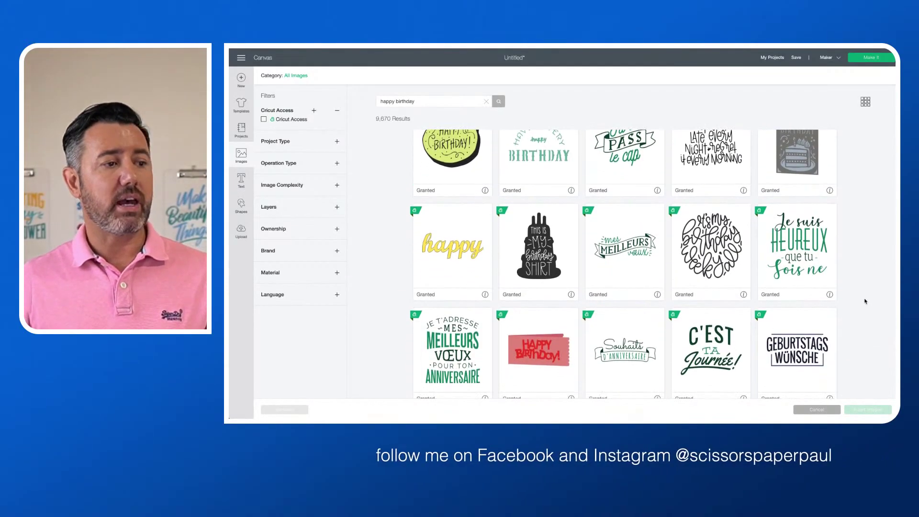
scroll(865, 301, down, 9)
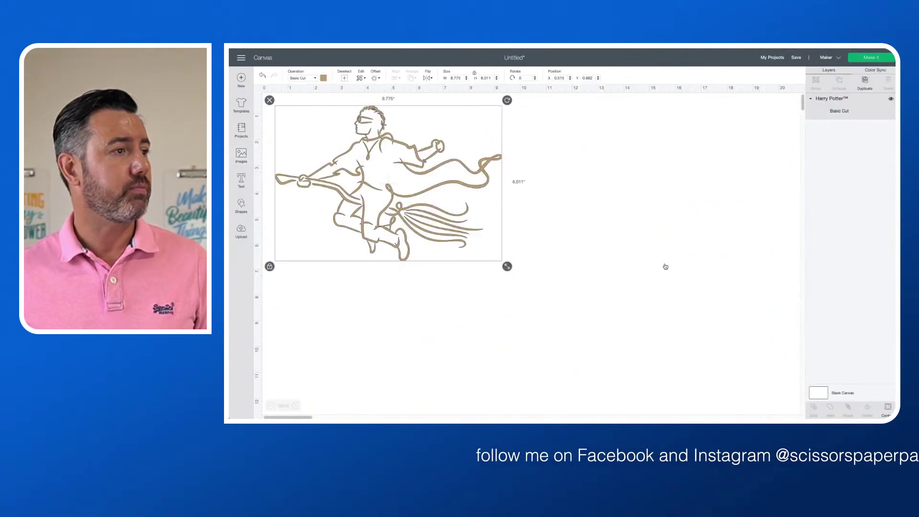
Save the project under the title Harry Potter
click(638, 248)
click(796, 58)
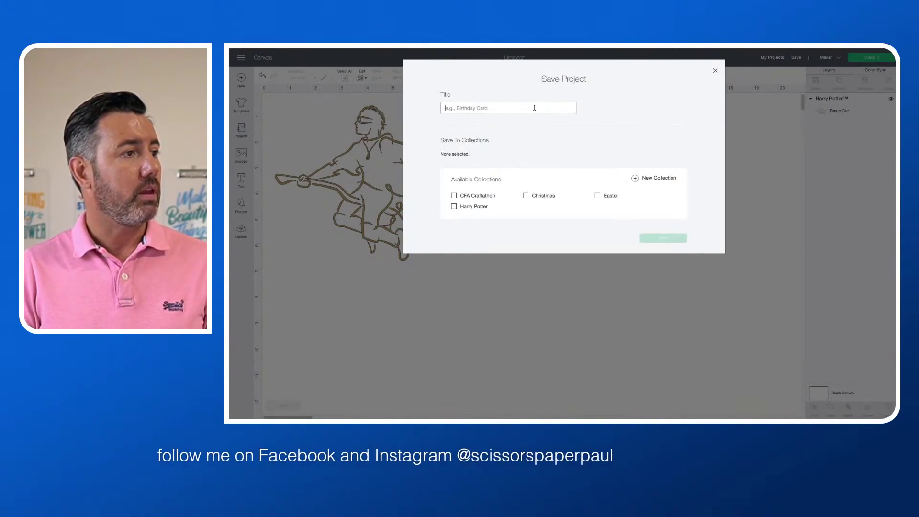
text(Harry Potter)
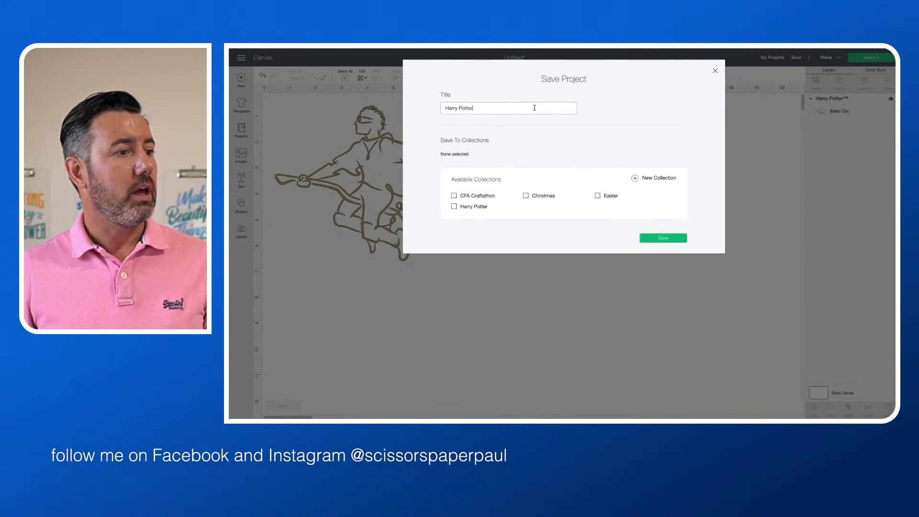
click(664, 238)
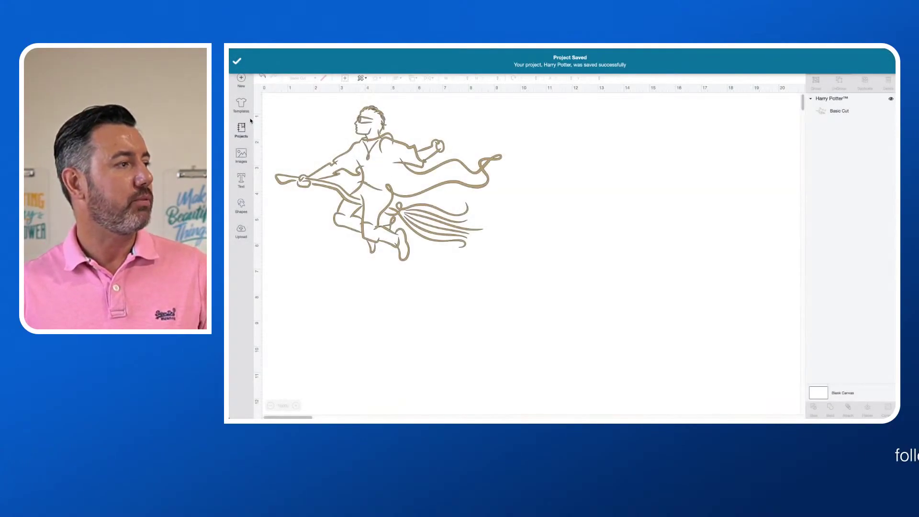
Open the saved Harry Potter Cake Topper project from My Projects for customizing on the canvas
click(242, 125)
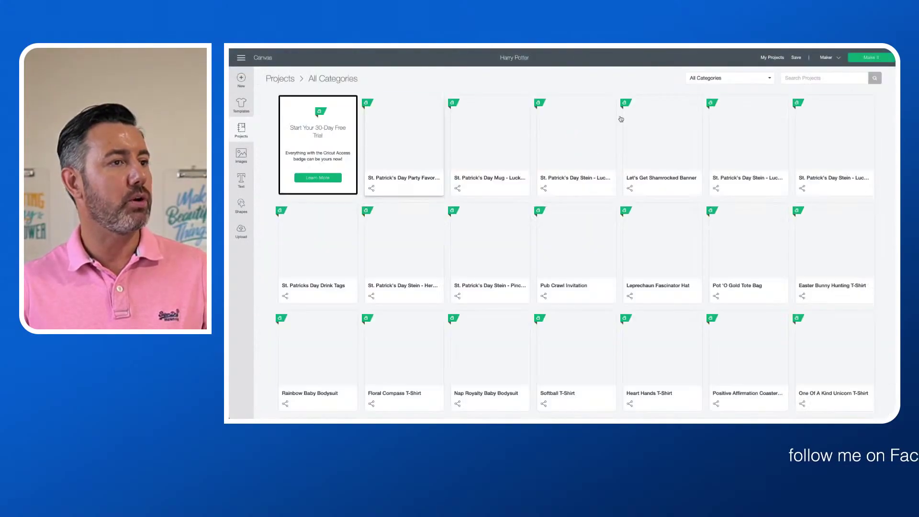
click(705, 78)
click(711, 88)
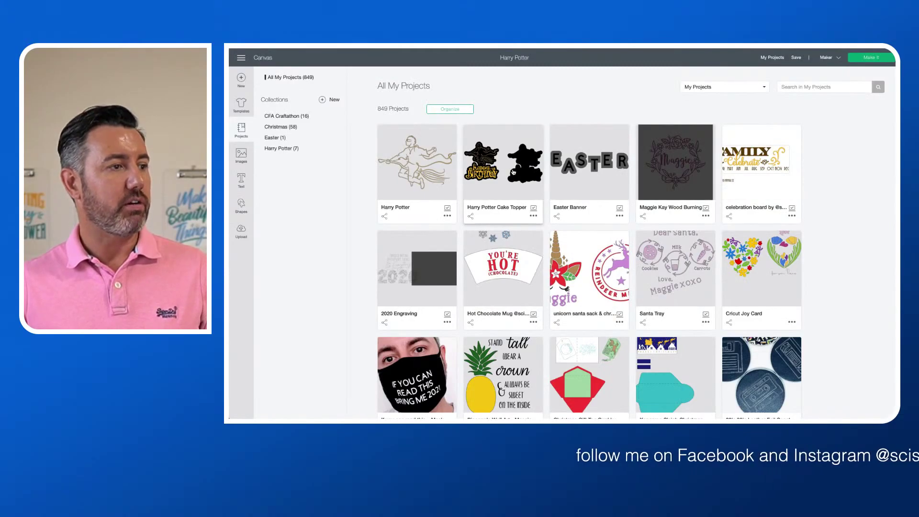
click(513, 173)
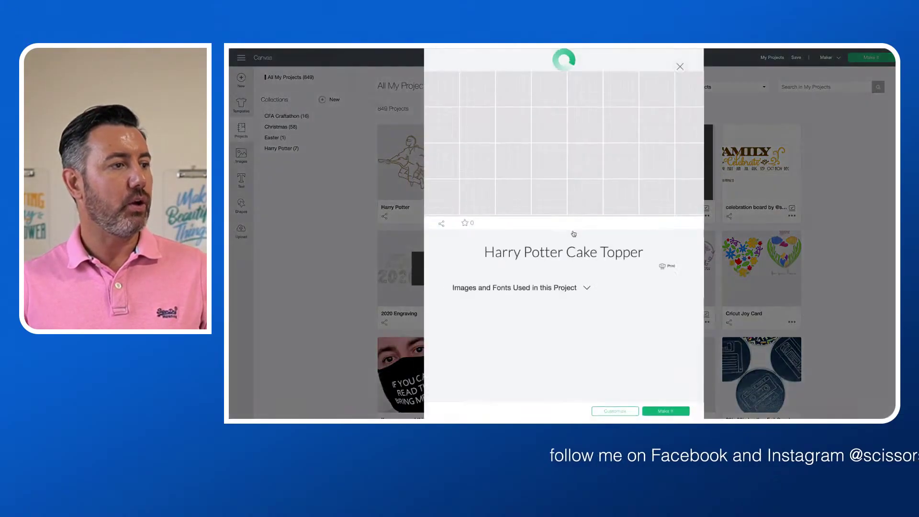
click(619, 411)
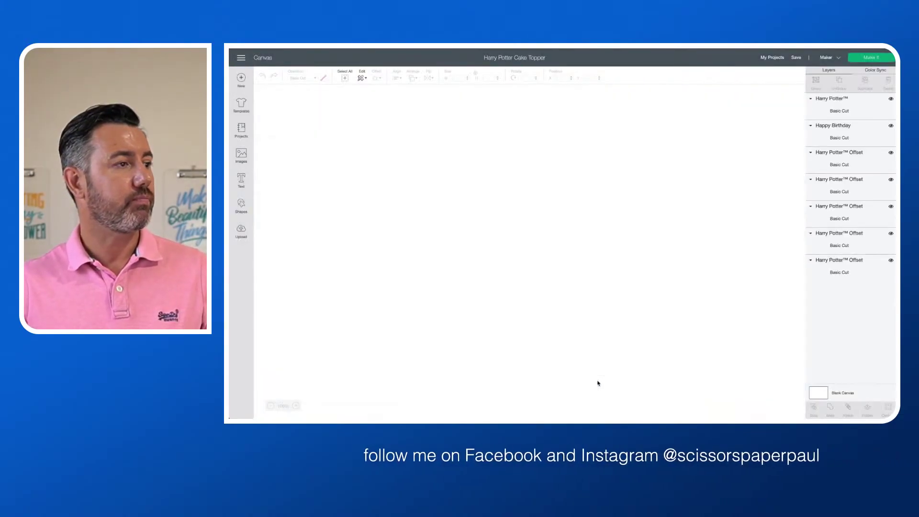
Move the yellow Happy Birthday artwork below its black offset and go back to the list of saved projects
click(359, 249)
drag(359, 249, 368, 322)
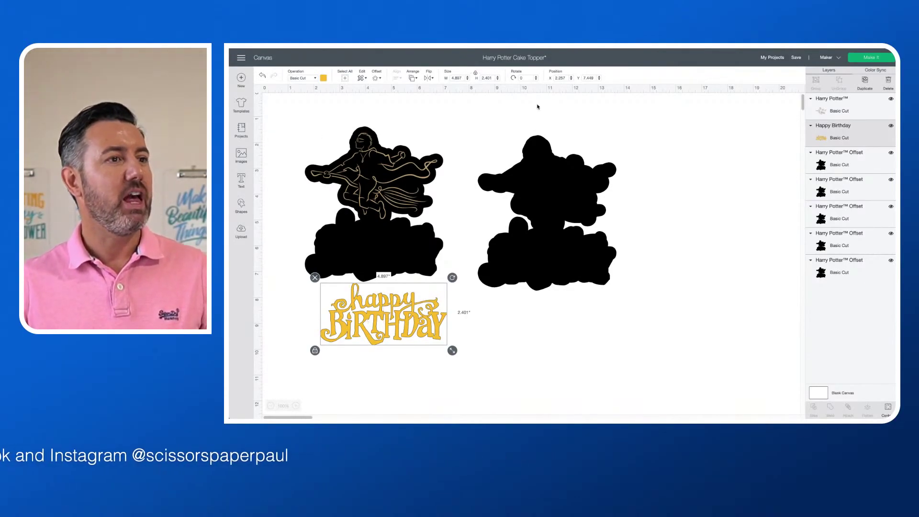
click(774, 58)
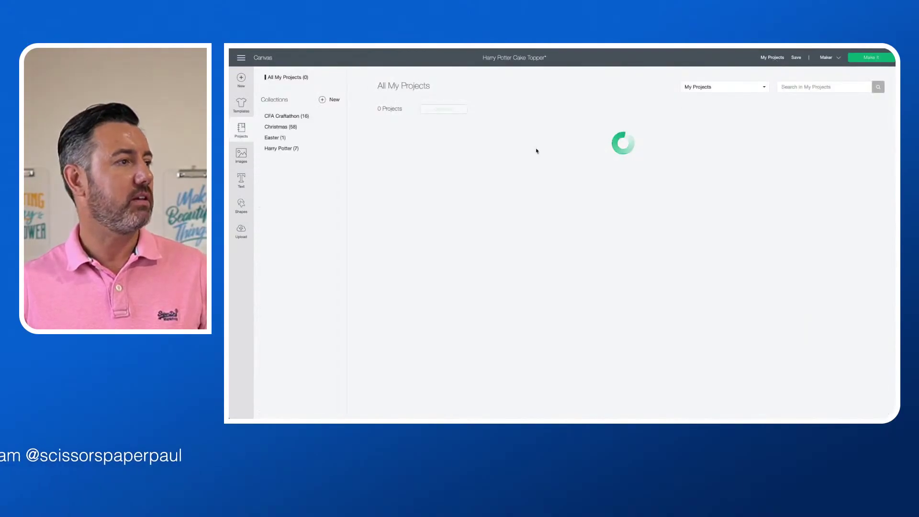
Open the saved Harry Potter project for customizing, replacing the unsaved project on the canvas
click(417, 163)
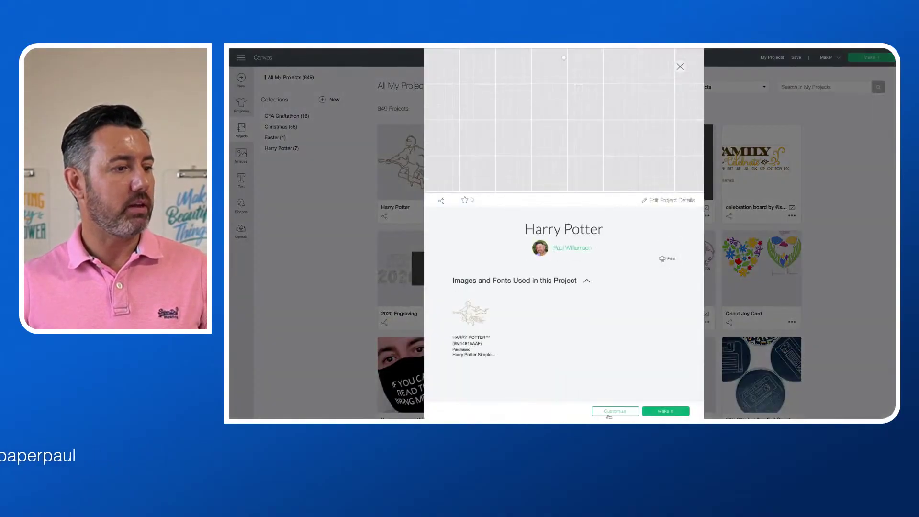
click(612, 412)
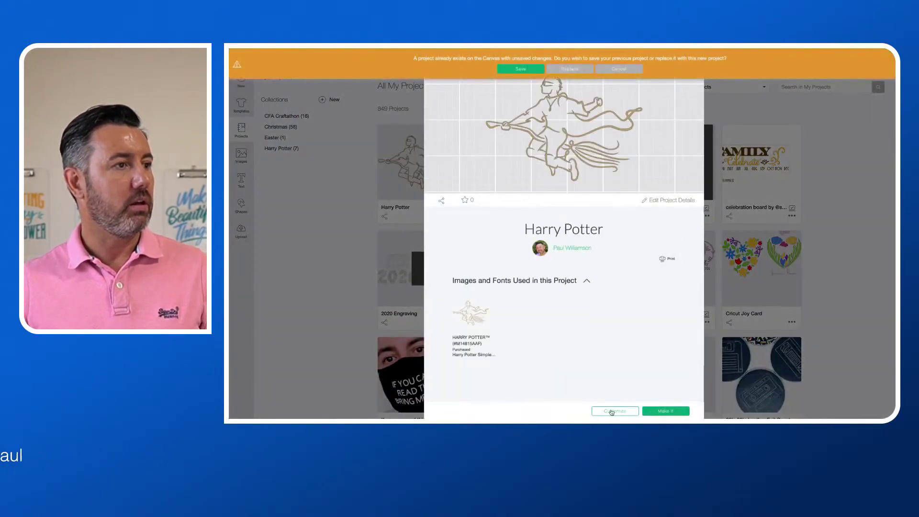
click(564, 70)
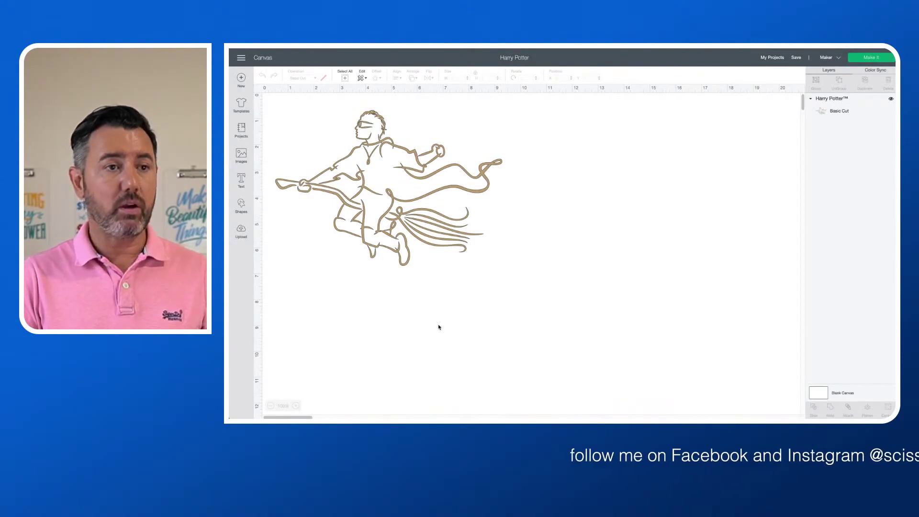
Paste the yellow Happy Birthday artwork and enlarge it to about 8.37 in wide just beneath the broomstick figure
key(ctrl+v)
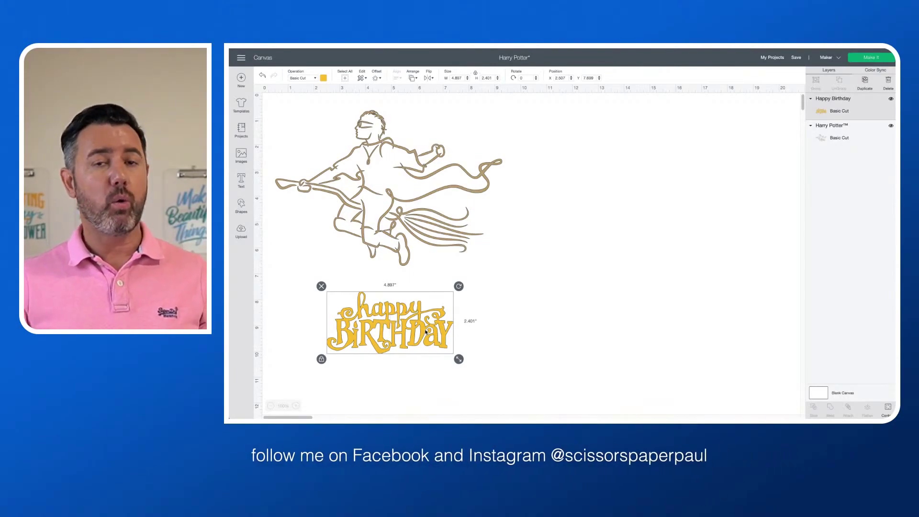
drag(426, 330, 373, 294)
mouse_move(422, 330)
mouse_down()
mouse_move(513, 372)
mouse_move(431, 328)
mouse_up()
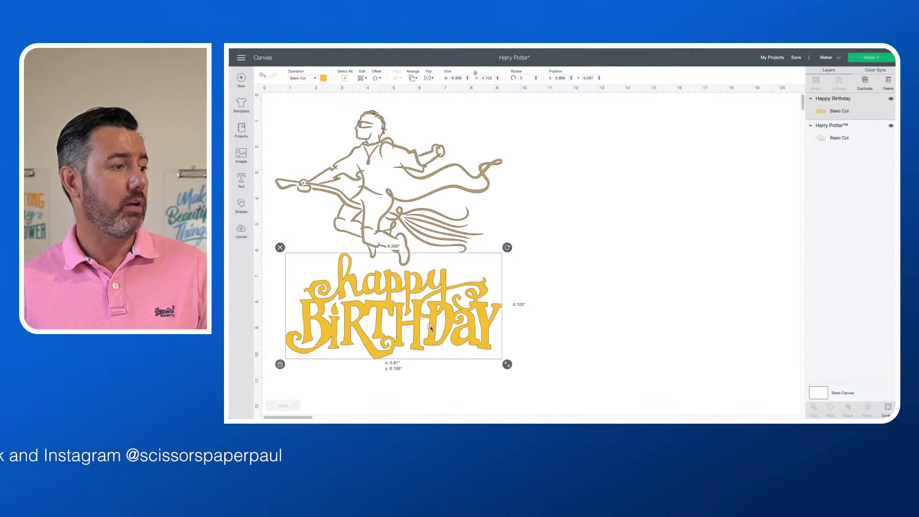
Align the Happy Birthday artwork and the broomstick figure by centering them horizontally
drag(441, 382, 456, 193)
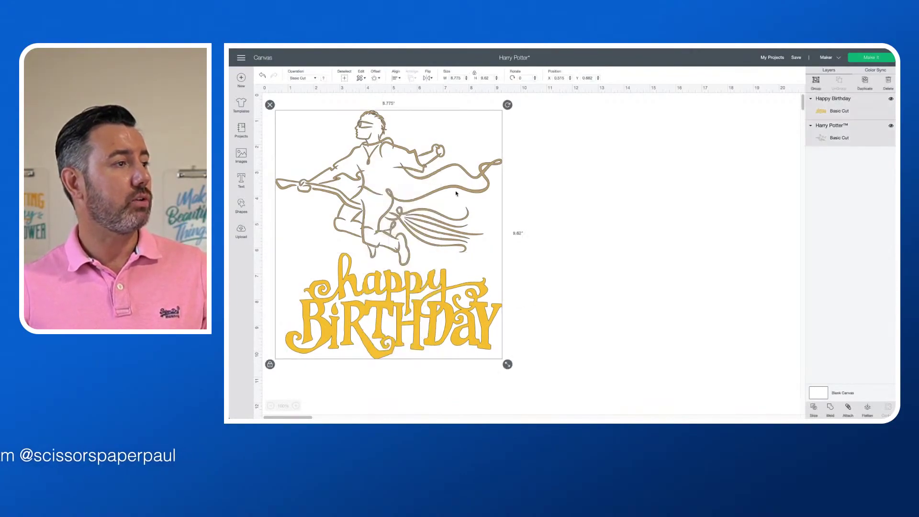
click(397, 78)
click(420, 108)
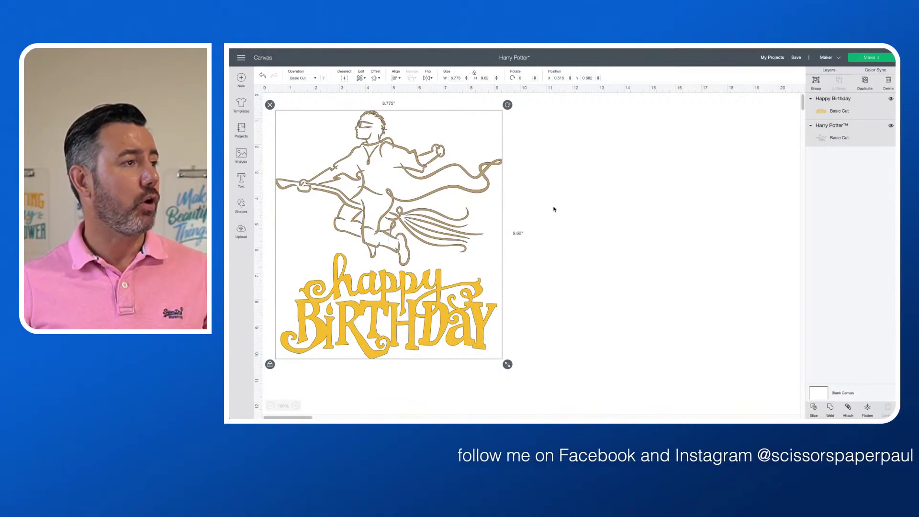
Create a welded offset with rounded corners at 0.278 in around the figure and the Happy Birthday lettering
click(375, 79)
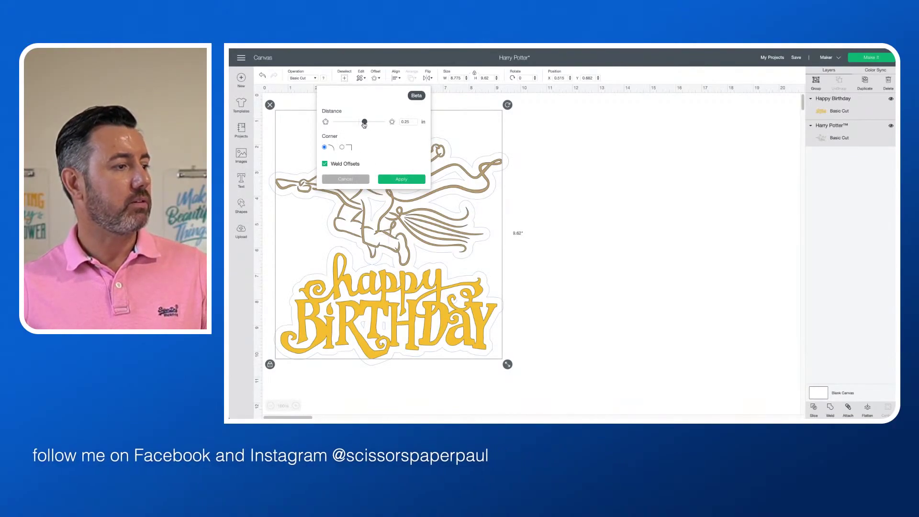
drag(364, 124, 364, 124)
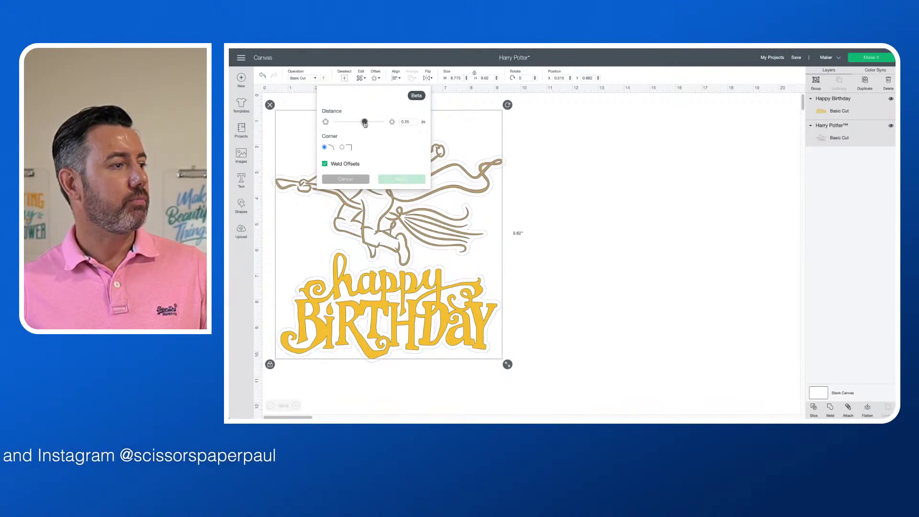
drag(365, 124, 363, 123)
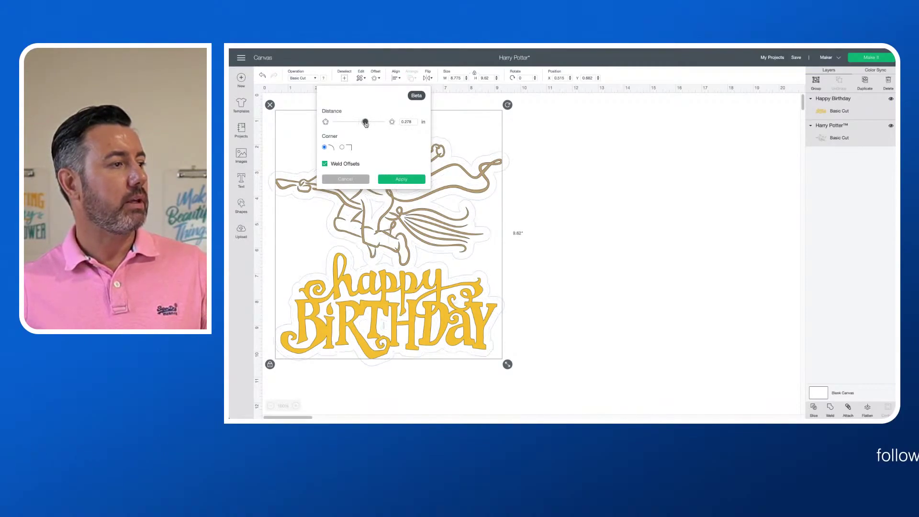
click(402, 179)
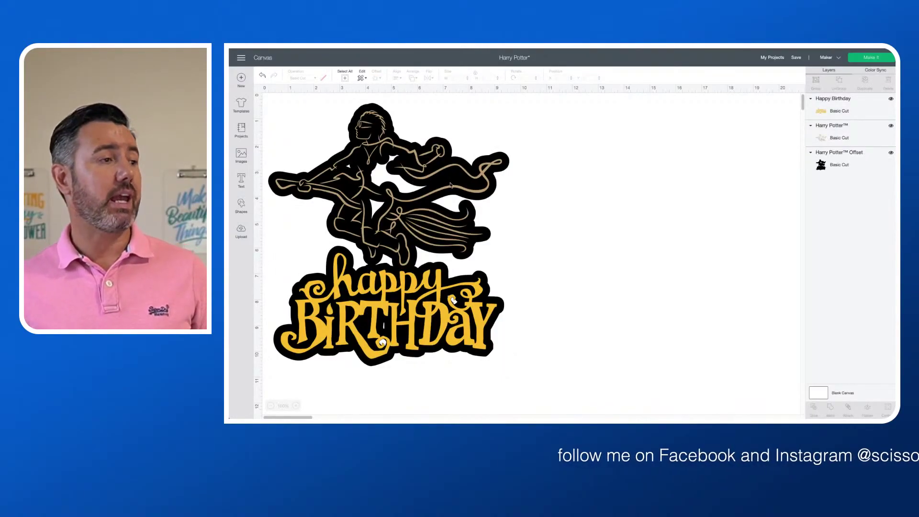
Move the black offset aside, hide all its interior contours, and place it back behind the figure and lettering
click(445, 145)
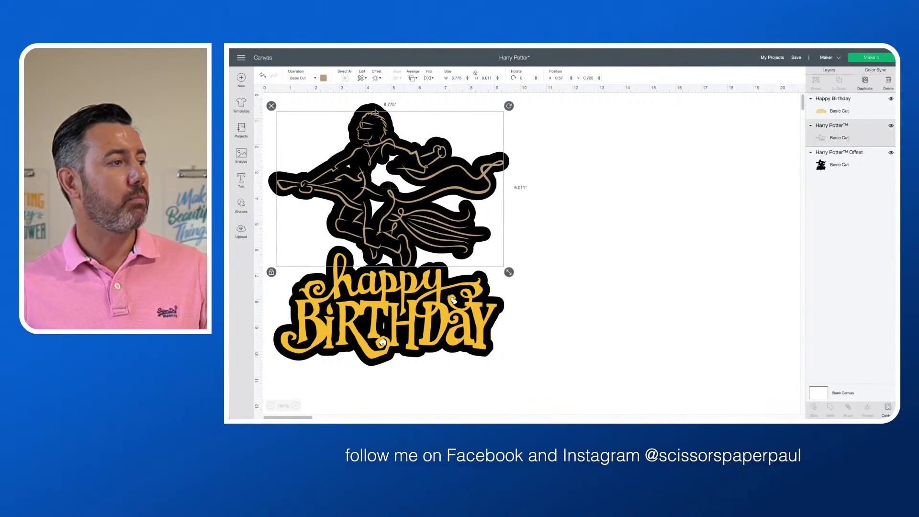
drag(383, 113, 610, 115)
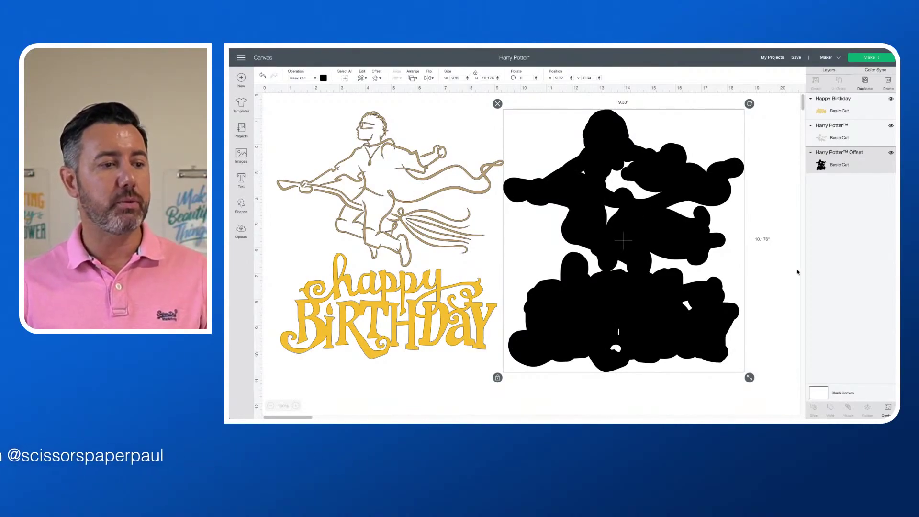
click(888, 410)
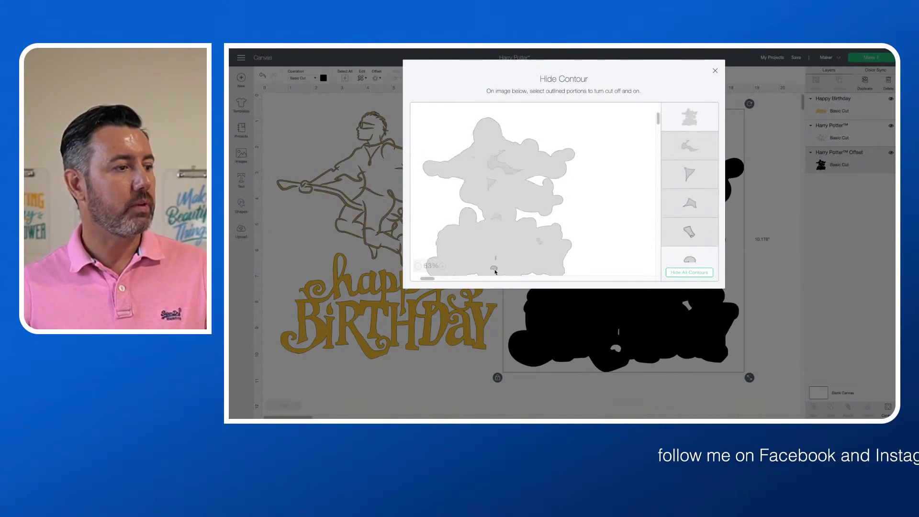
click(496, 262)
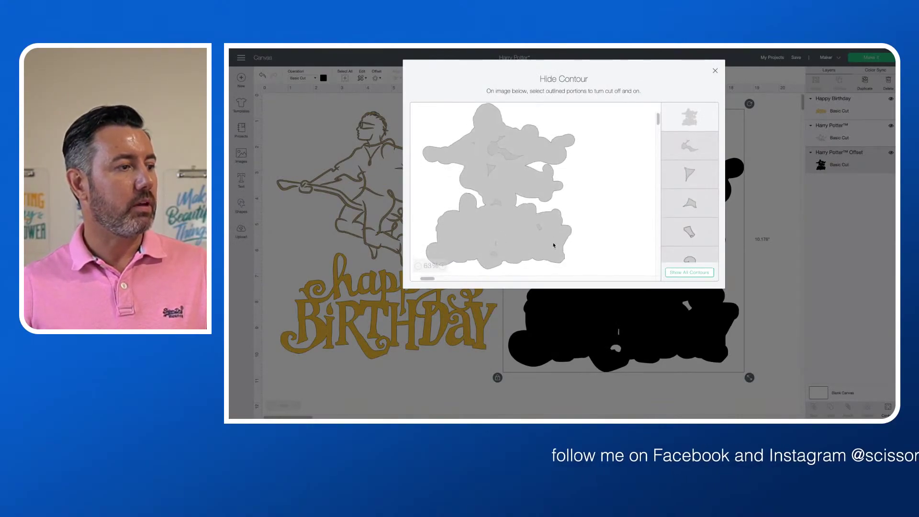
click(716, 71)
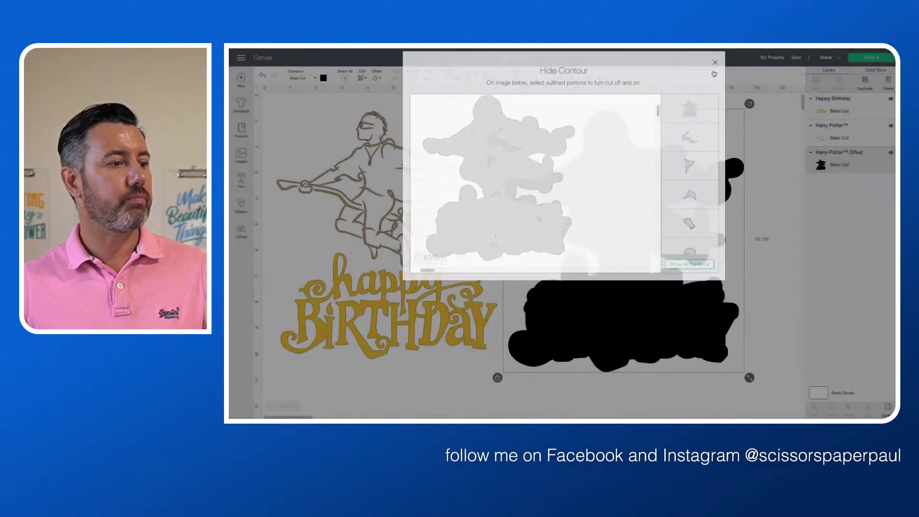
drag(657, 236, 423, 231)
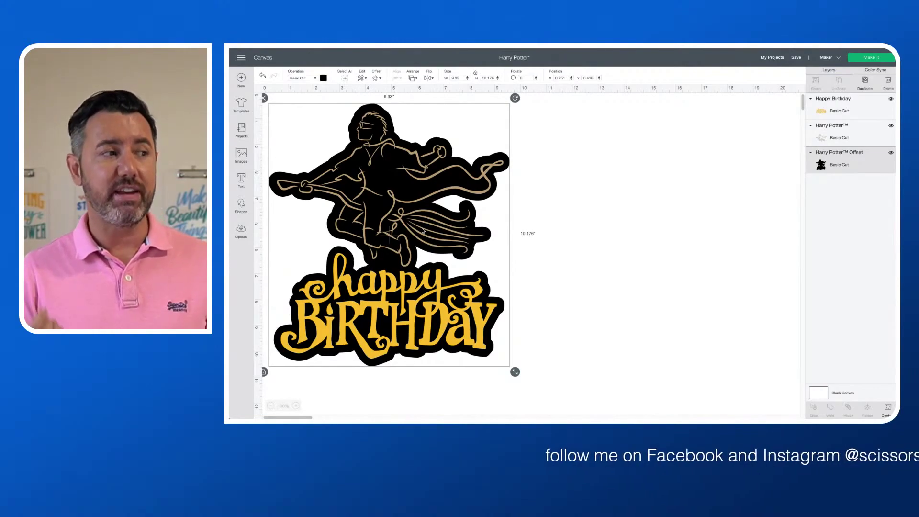
Make five duplicates of the solid black offset and move them all to the empty area beside the original design
key(ctrl+d)
key(ctrl+d)
key(ctrl+d)
key(ctrl+d)
key(ctrl+d)
key(ctrl+d)
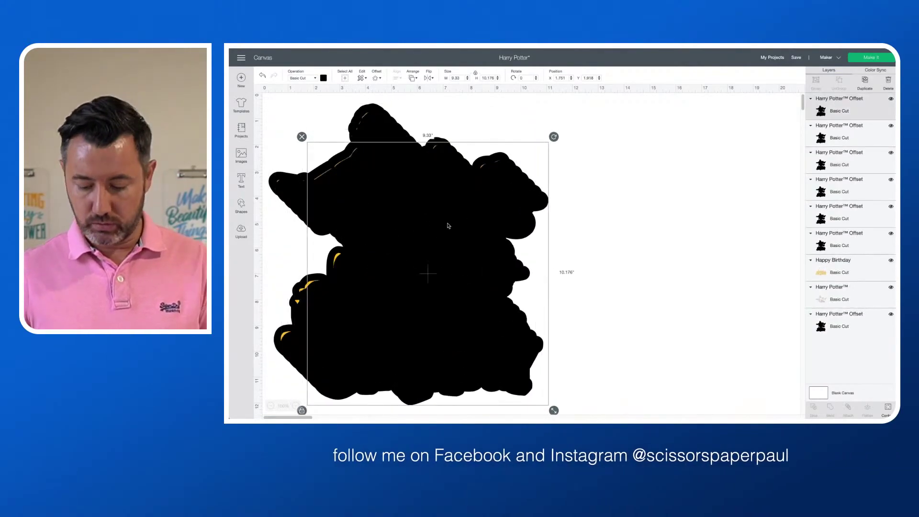
drag(445, 230, 695, 171)
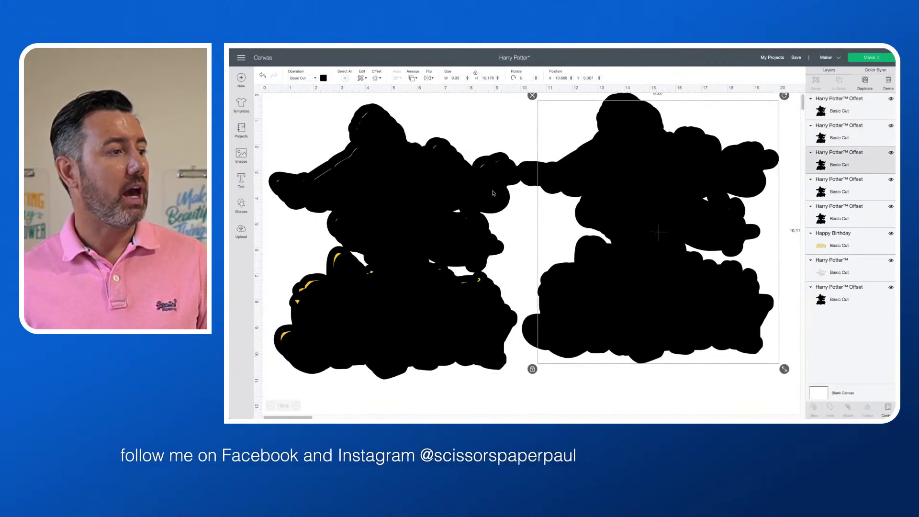
drag(440, 193, 677, 181)
click(434, 187)
drag(434, 187, 686, 177)
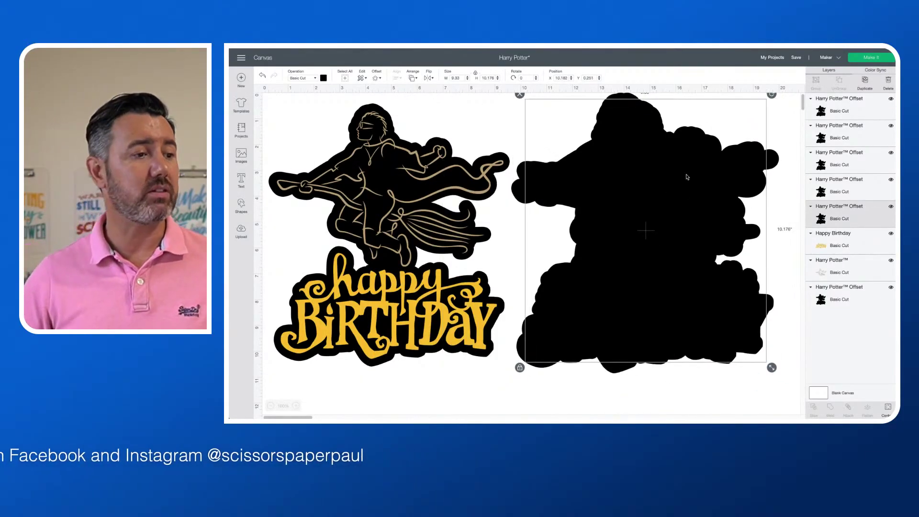
Center the five black offset copies on each other so they form one exact stack
drag(715, 390, 606, 156)
click(399, 80)
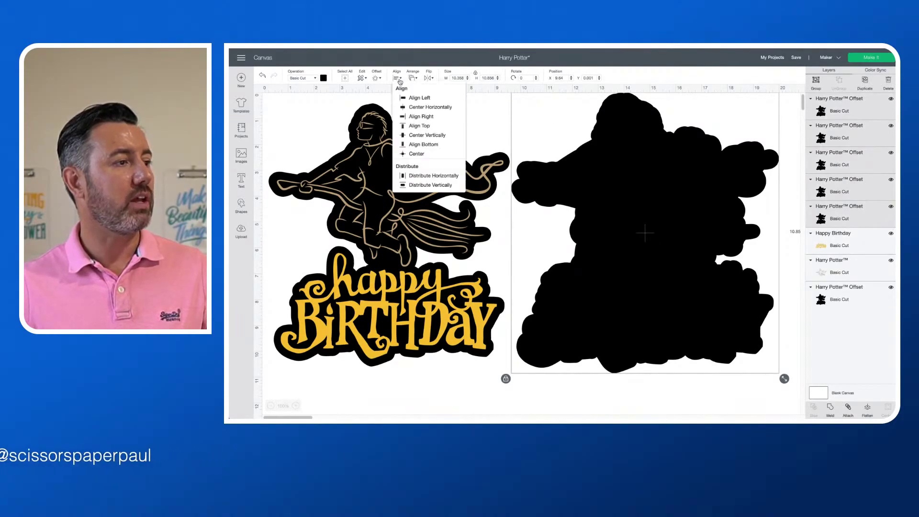
click(415, 153)
click(490, 124)
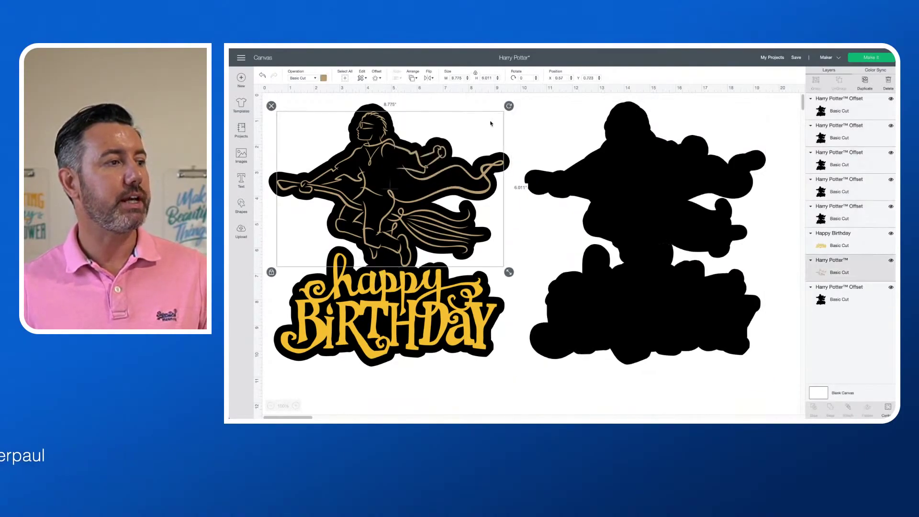
click(522, 102)
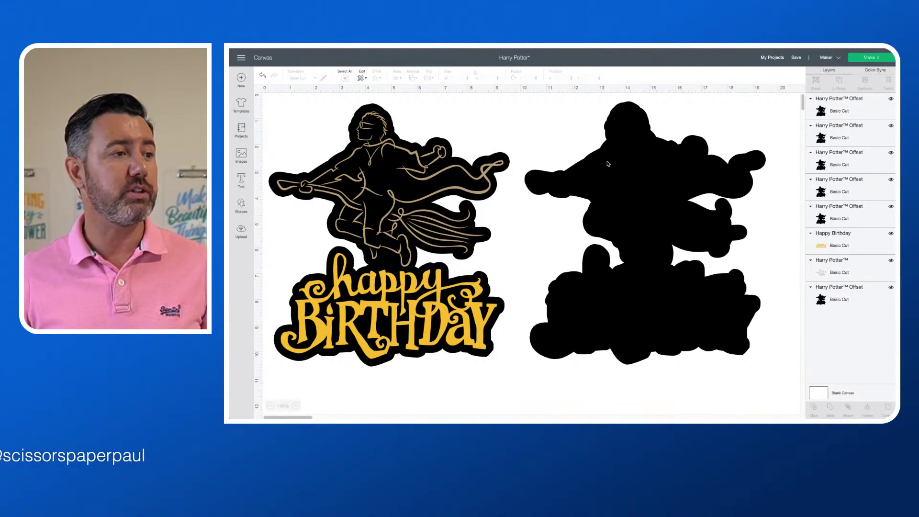
Create a 0.25 in rounded offset from the uppermost black copy, and delete that source copy
click(608, 163)
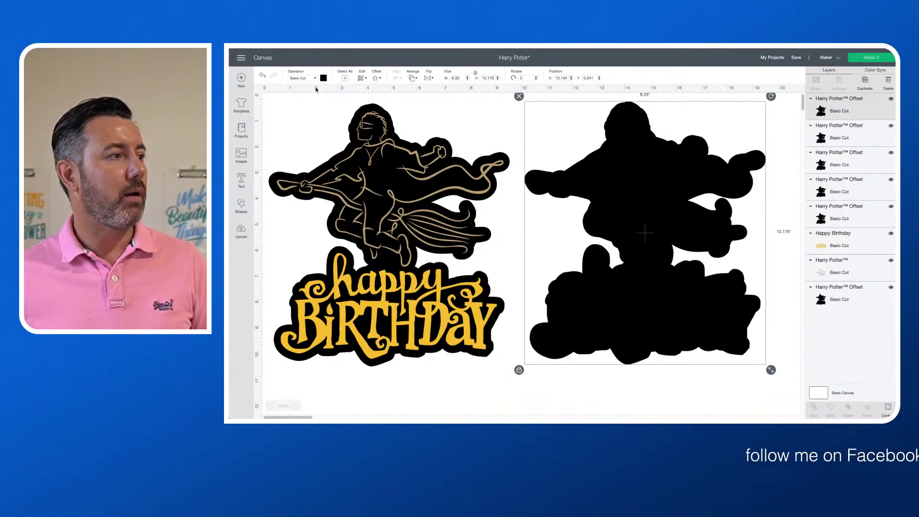
click(379, 80)
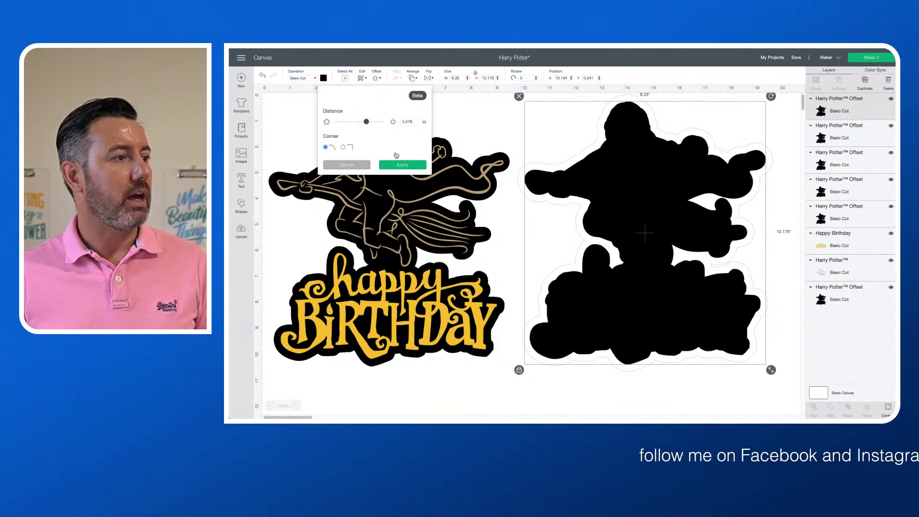
text(.25)
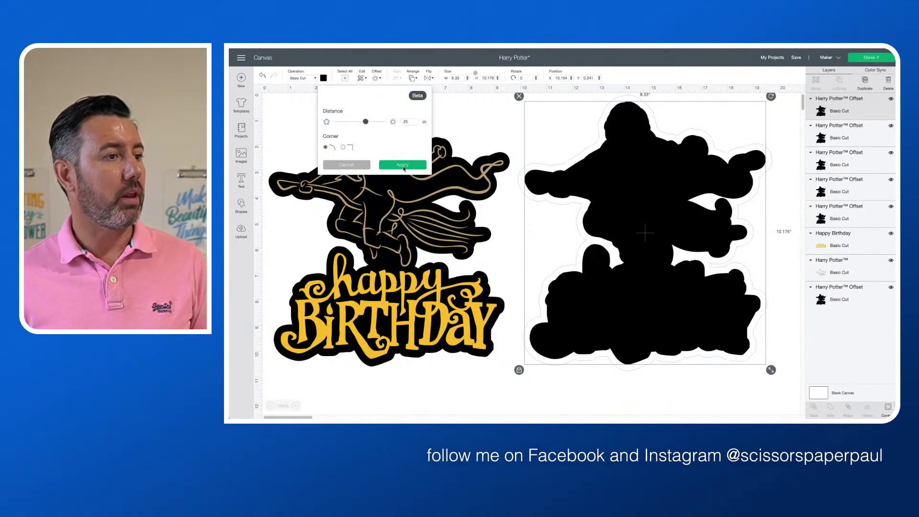
click(403, 165)
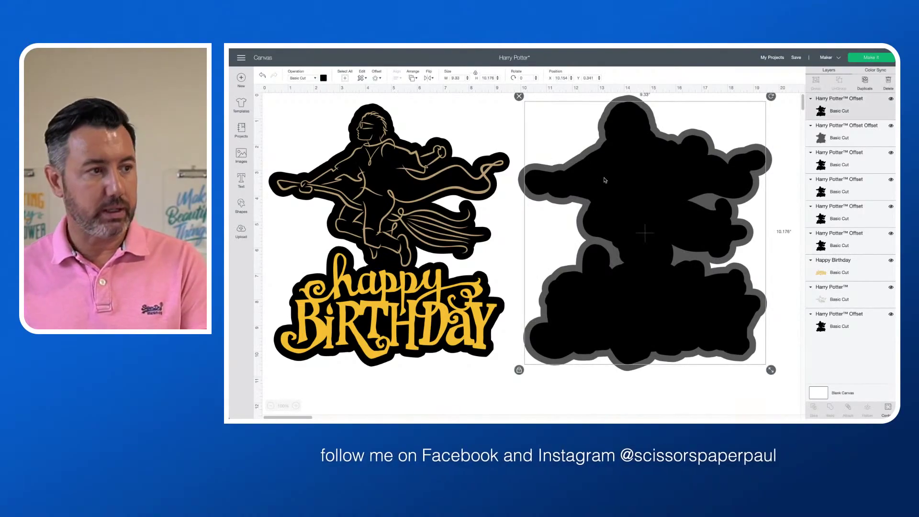
key(Delete)
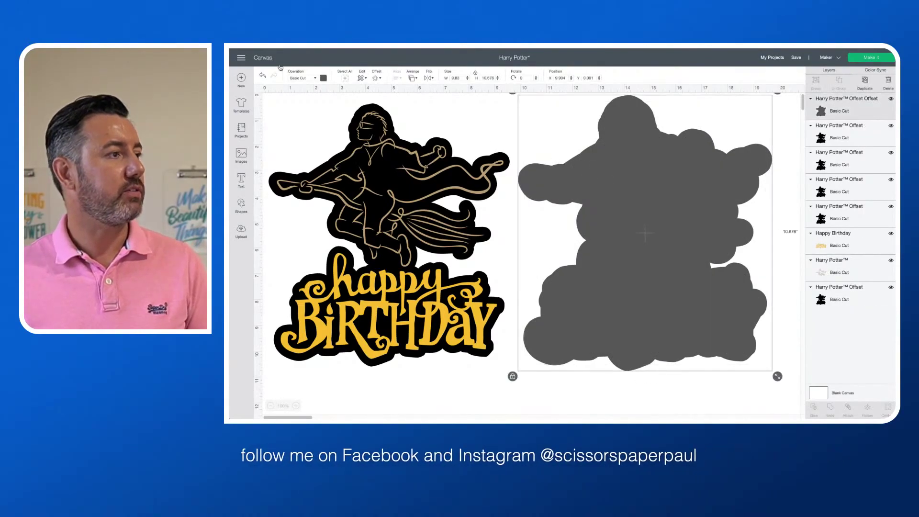
Recolor the new larger offset yellow and place it behind the original design as the backmost layer
click(324, 78)
click(376, 132)
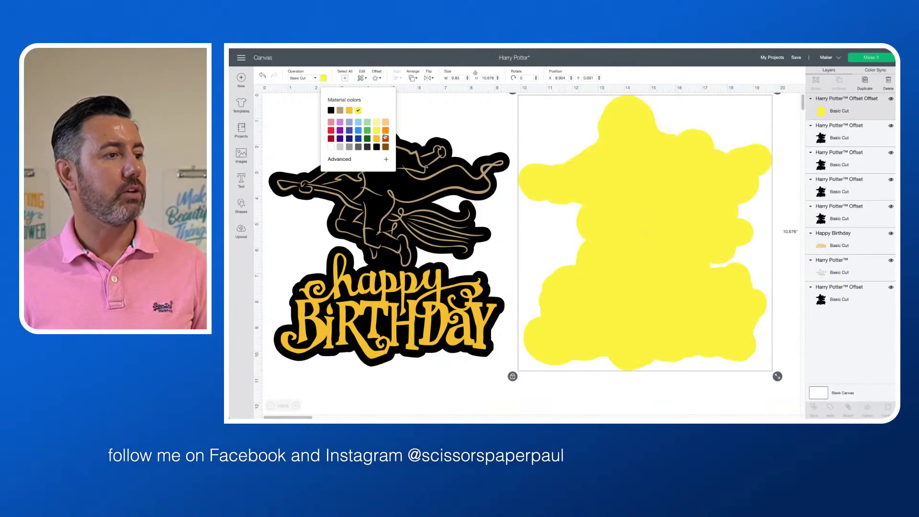
drag(608, 185, 350, 179)
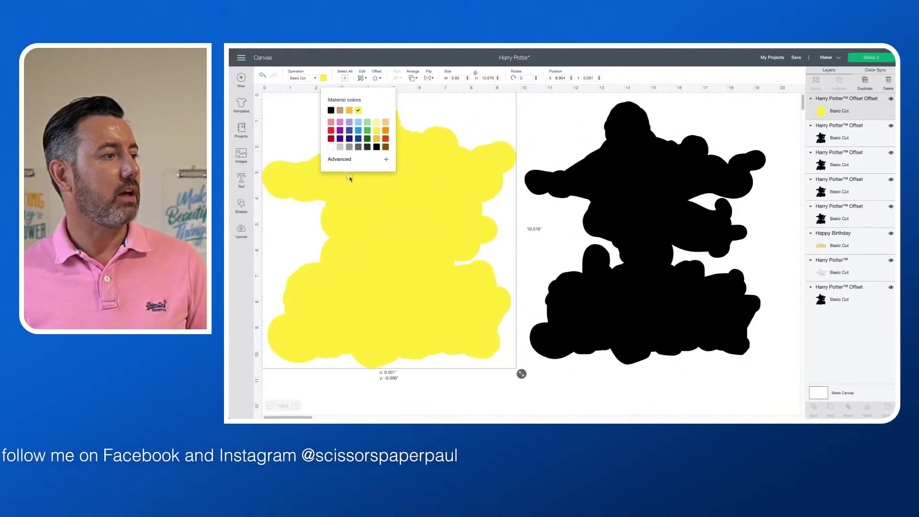
right_click(370, 185)
click(400, 272)
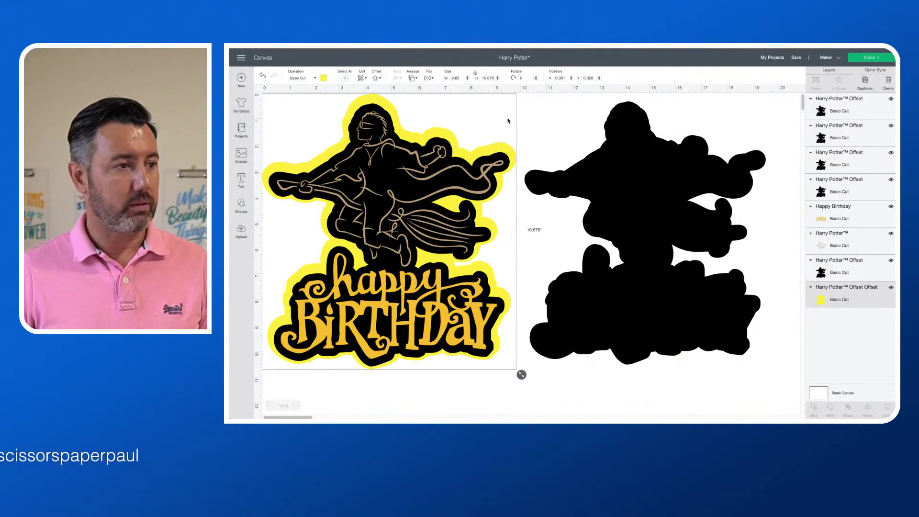
Delete the remaining stack of black offset copies beside the cake topper
mouse_move(608, 130)
mouse_down()
mouse_move(611, 164)
mouse_move(607, 134)
mouse_up()
drag(569, 99, 640, 163)
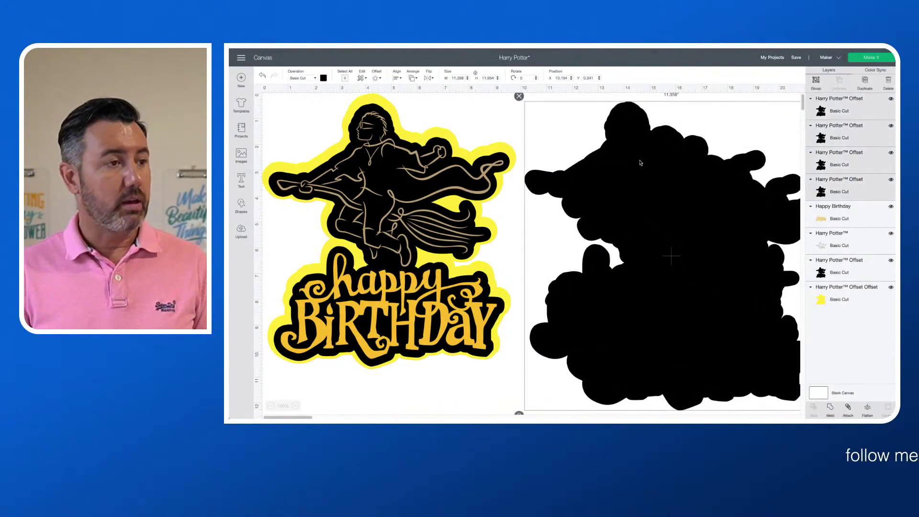
key(Delete)
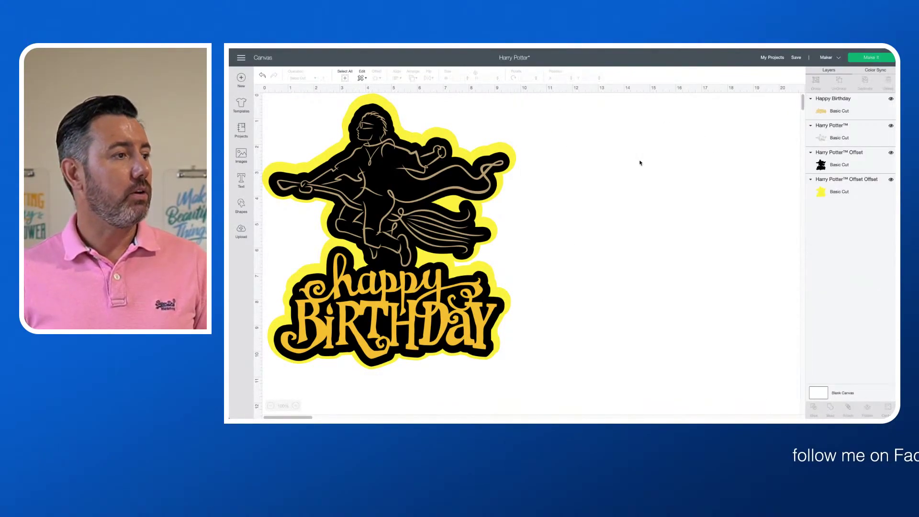
Duplicate the yellow backing offset and move the copy to the empty area beside the cake topper
click(371, 103)
key(ctrl+d)
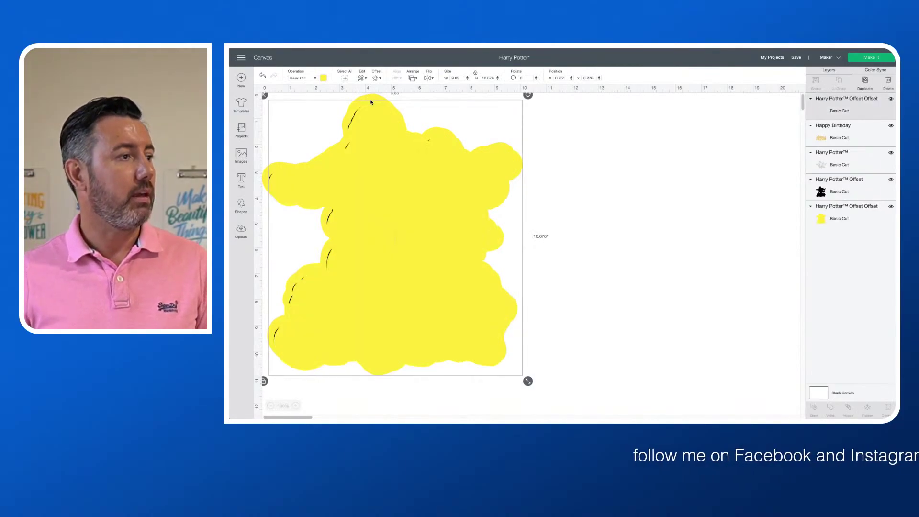
drag(377, 146, 633, 168)
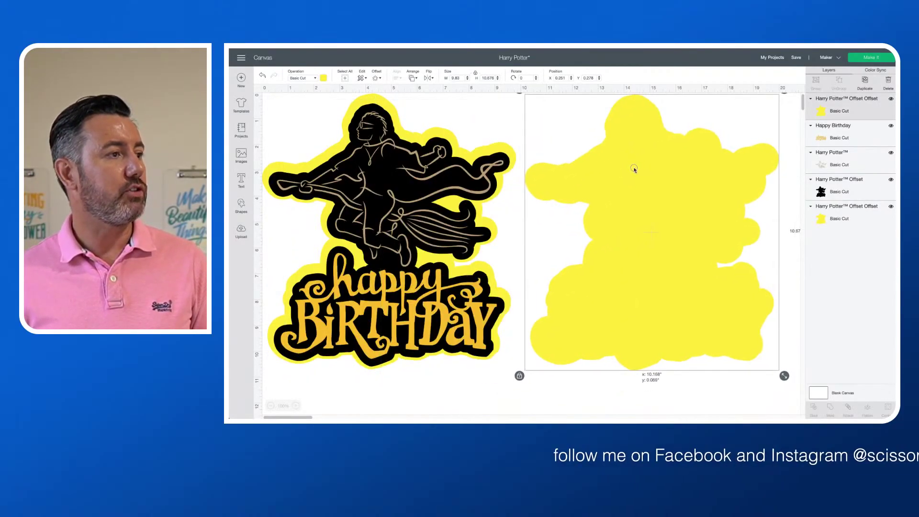
Create a 0.25 in rounded offset from the yellow backing copy, and delete that source copy
click(376, 78)
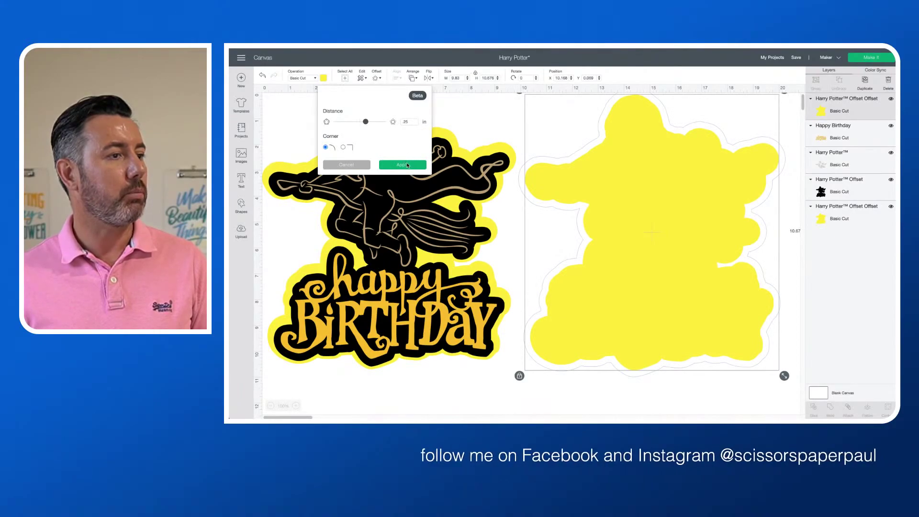
click(402, 162)
click(697, 196)
key(Delete)
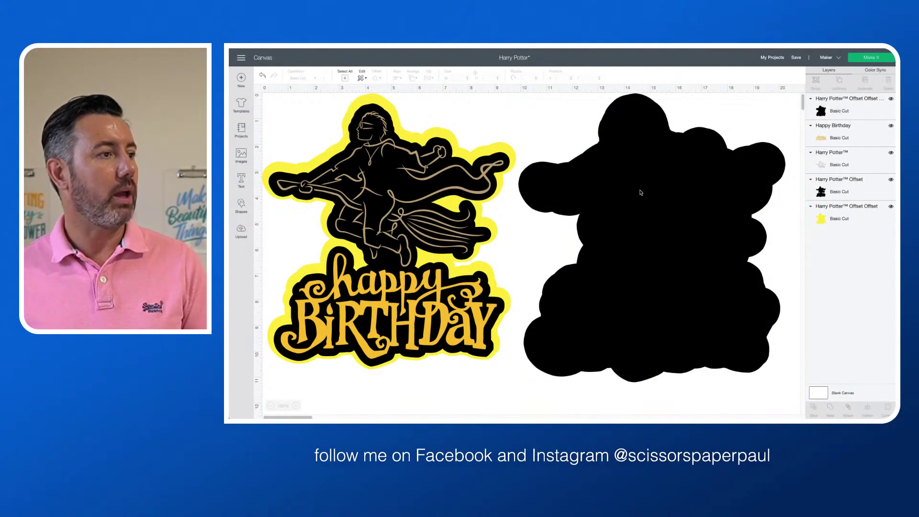
Recolor the new larger offset dark red, send it to the back, and move it behind the cake topper design
click(640, 193)
click(324, 78)
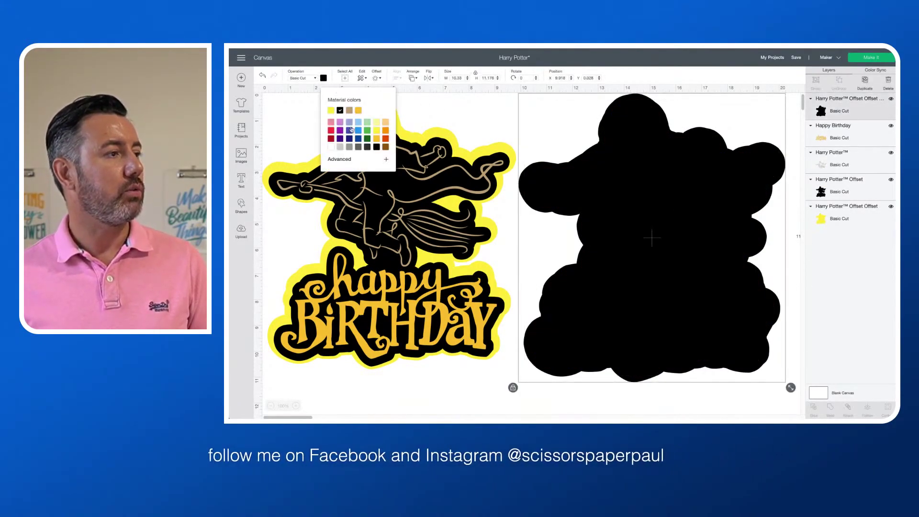
click(331, 134)
right_click(614, 191)
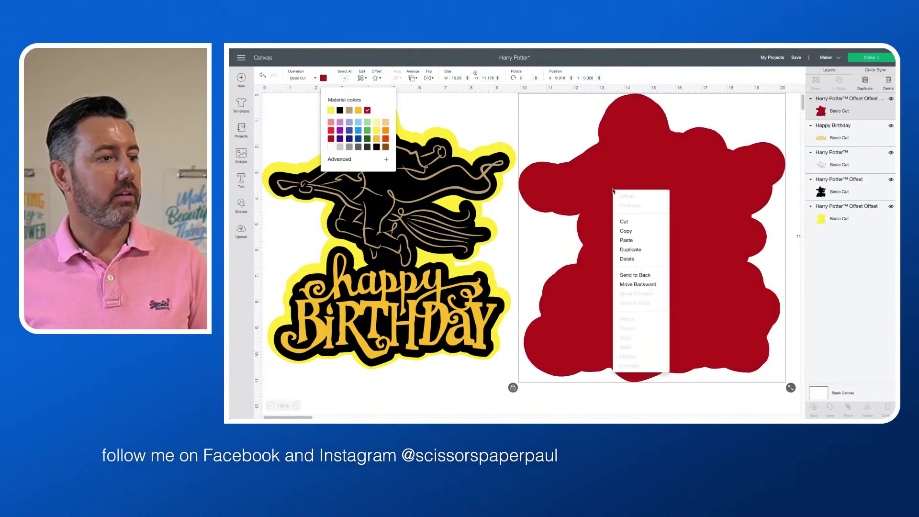
click(650, 274)
drag(646, 232, 390, 230)
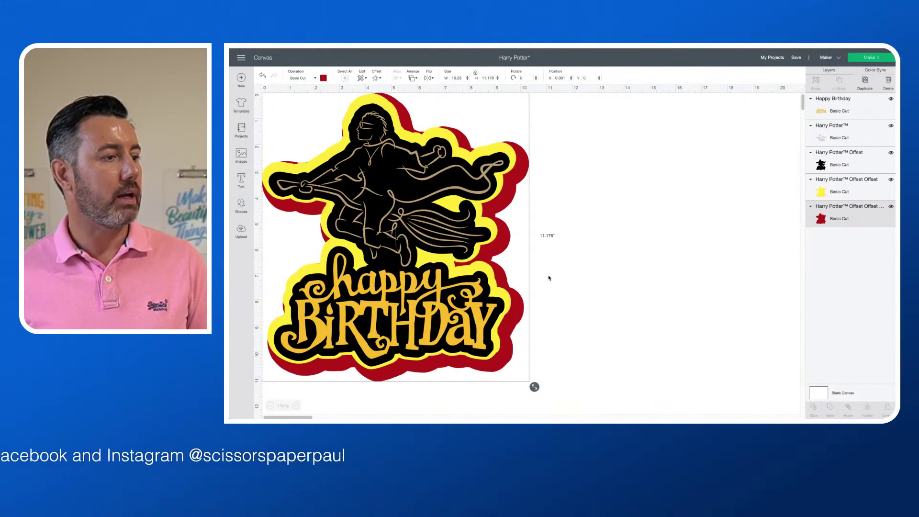
Scale the layered cake topper down to about 8.49 in wide and position the red backing evenly behind the yellow layer
drag(588, 211, 376, 252)
click(367, 256)
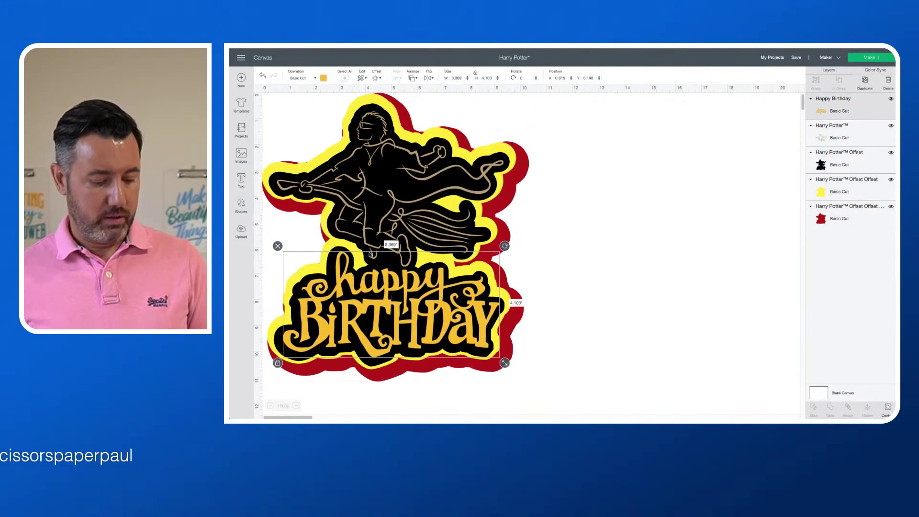
drag(387, 214, 404, 229)
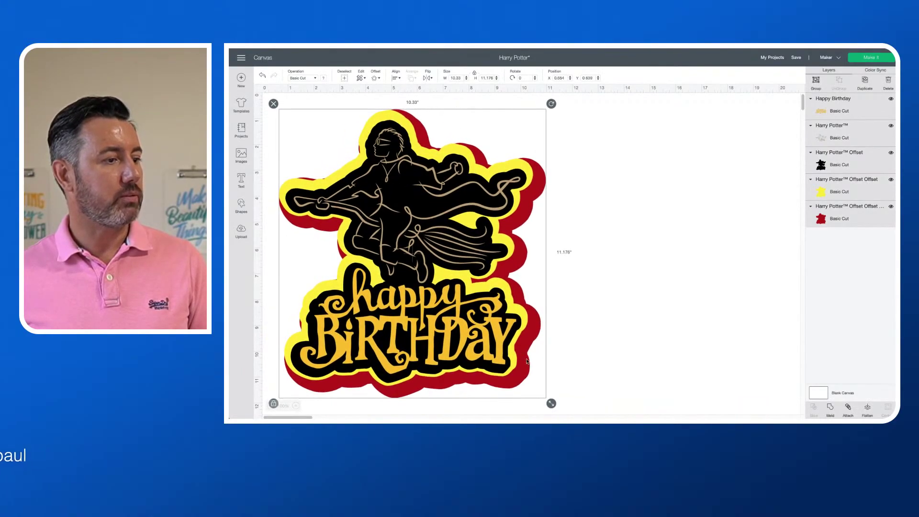
drag(550, 405, 503, 351)
drag(479, 268, 508, 297)
click(547, 255)
click(507, 303)
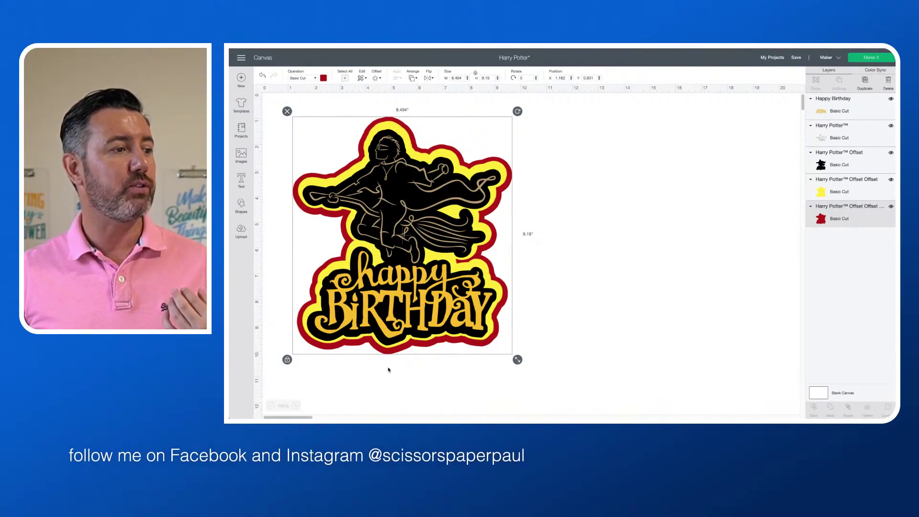
click(613, 174)
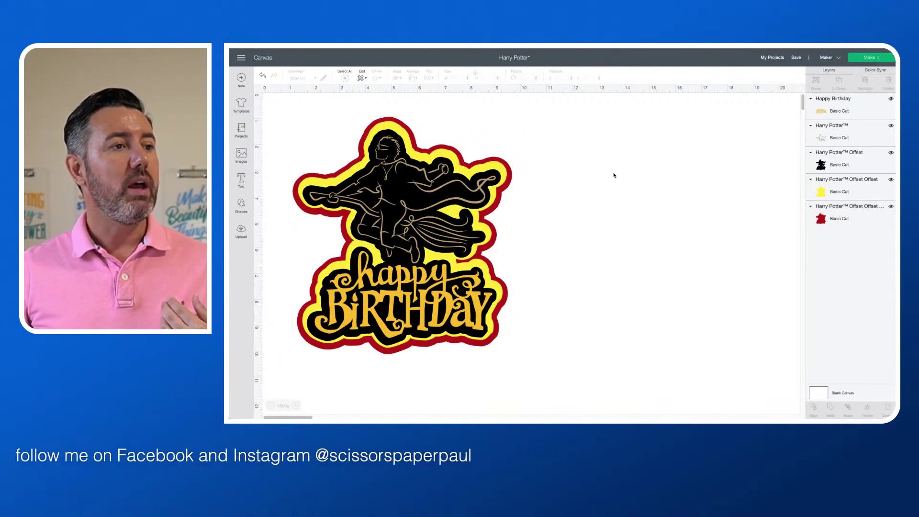
Start saving a copy titled "Harry Potter Cake Topper Layered", and add then remove the Harry Potter collection as its destination
click(796, 57)
click(801, 75)
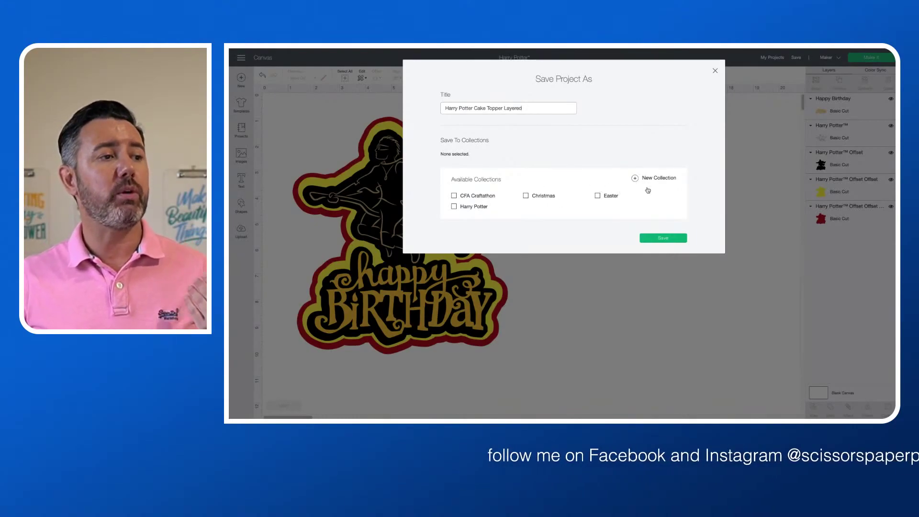
click(454, 206)
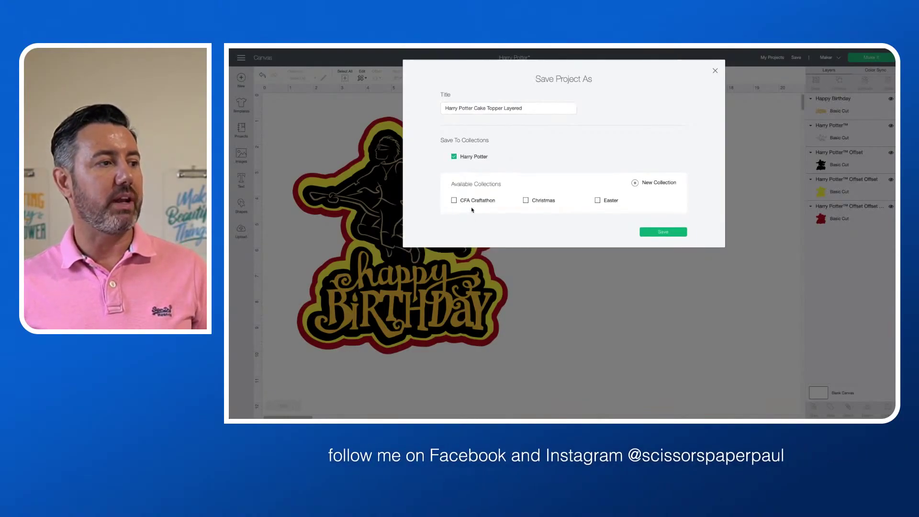
click(455, 157)
Create a new collection named "Cake Toppers" and save the project into it
click(658, 178)
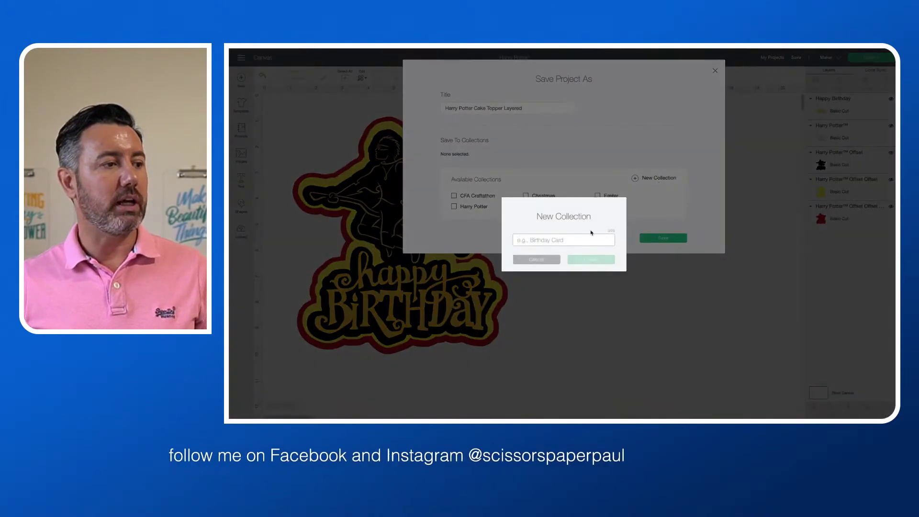
click(557, 237)
text(Cake )
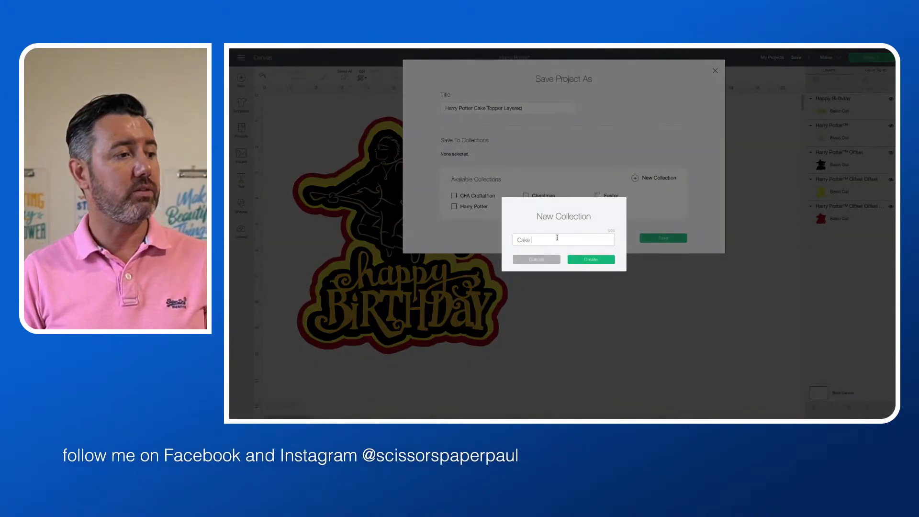
text(Toppers)
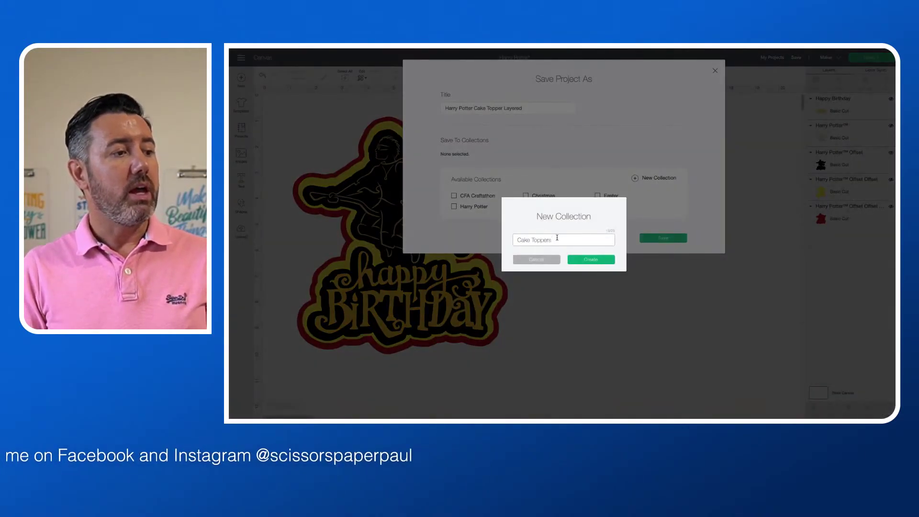
key(Return)
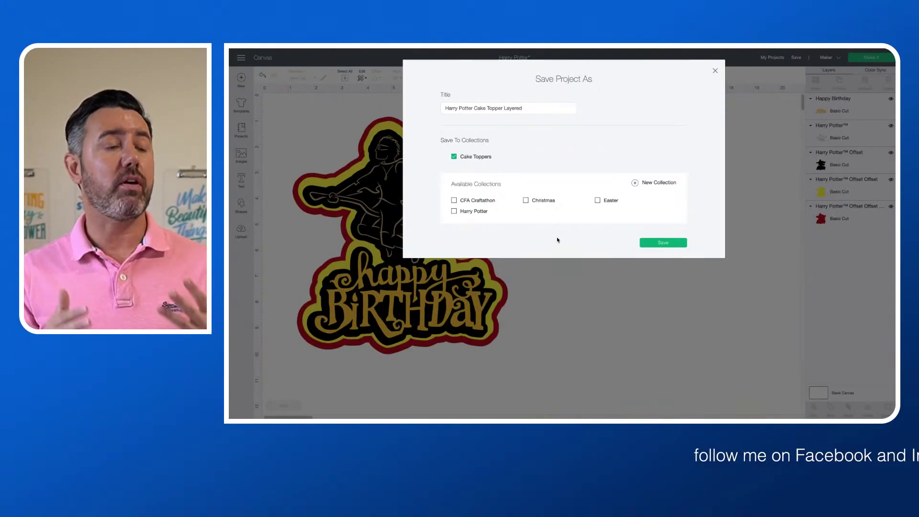
click(666, 244)
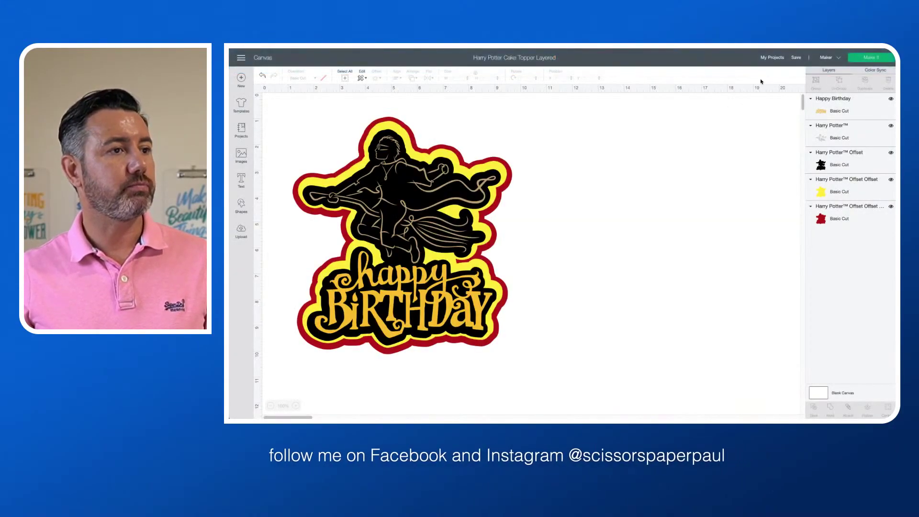
Open the saved projects and search them for "star wars"
click(773, 58)
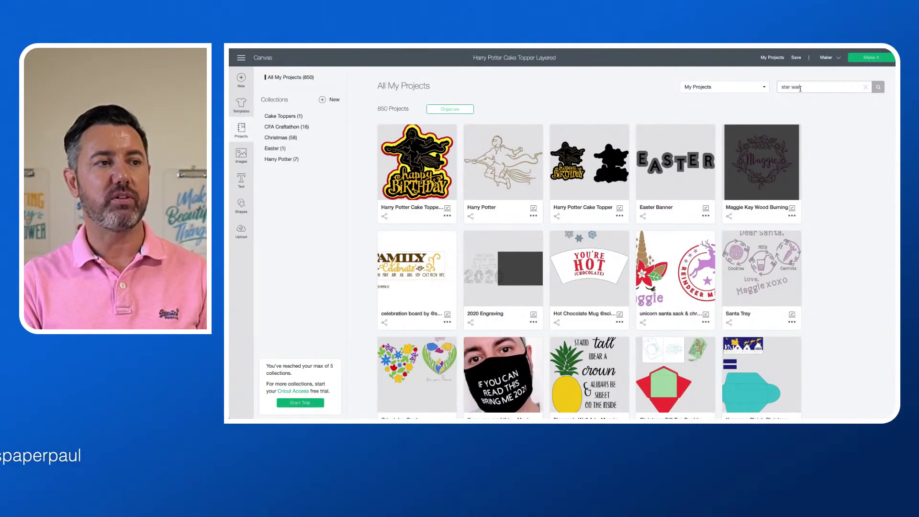
text(s)
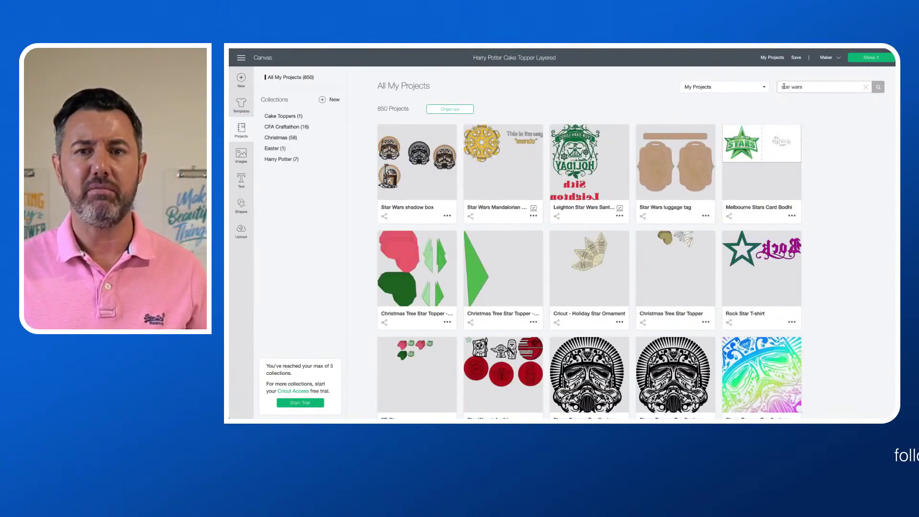
Select the eleven Star Wars and Storm Trooper projects in the search results for organizing into collections
click(449, 109)
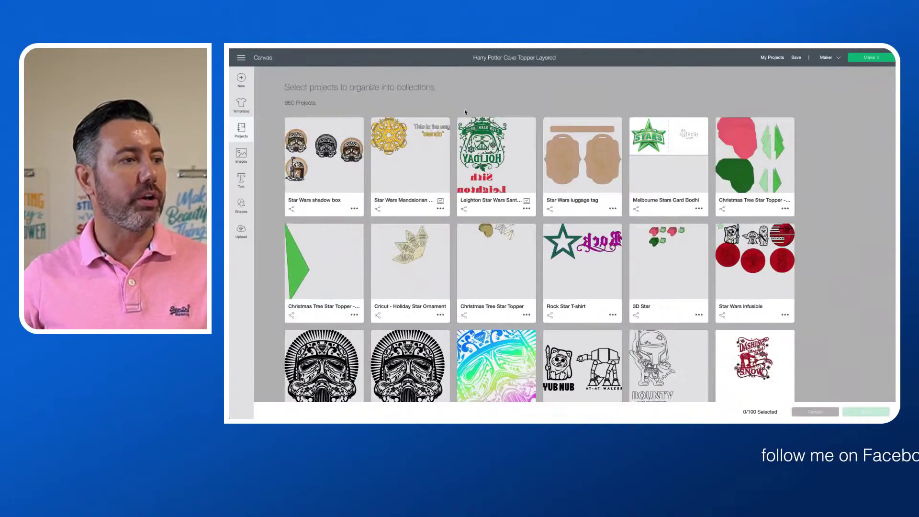
click(341, 147)
click(411, 147)
click(498, 147)
click(585, 147)
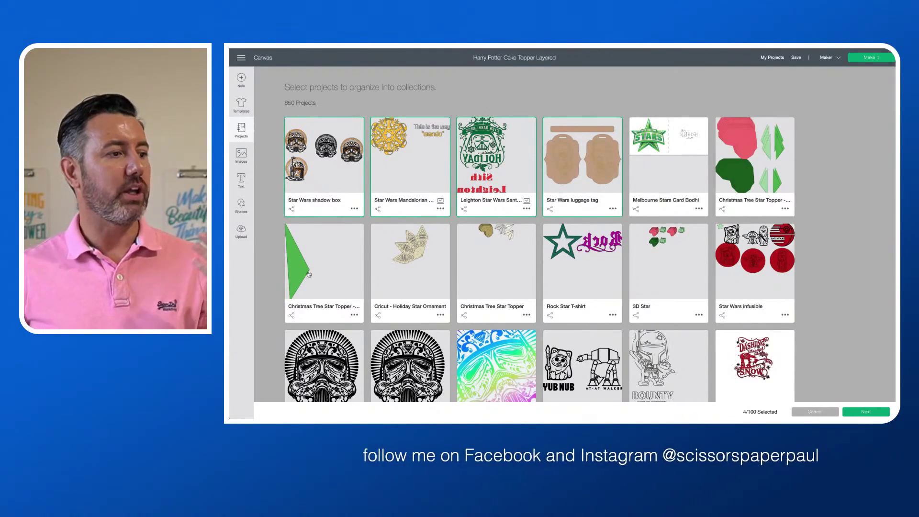
click(726, 259)
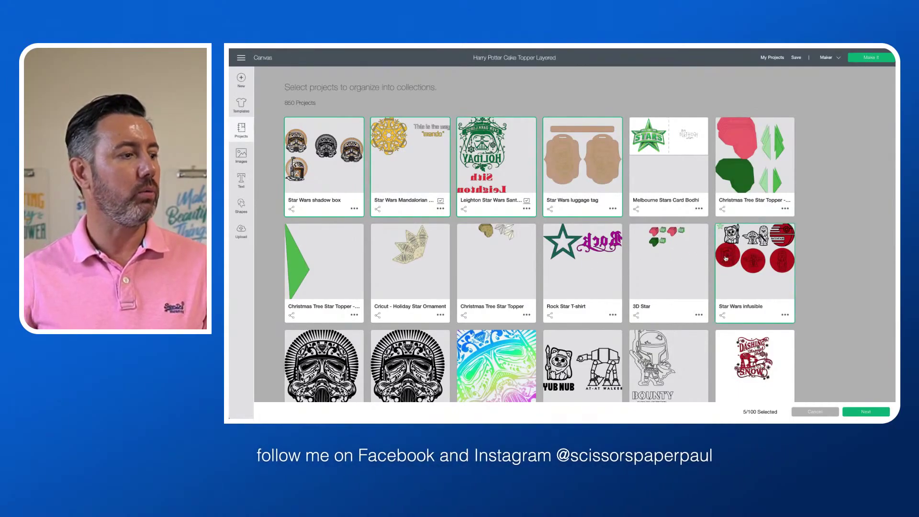
click(324, 364)
click(411, 364)
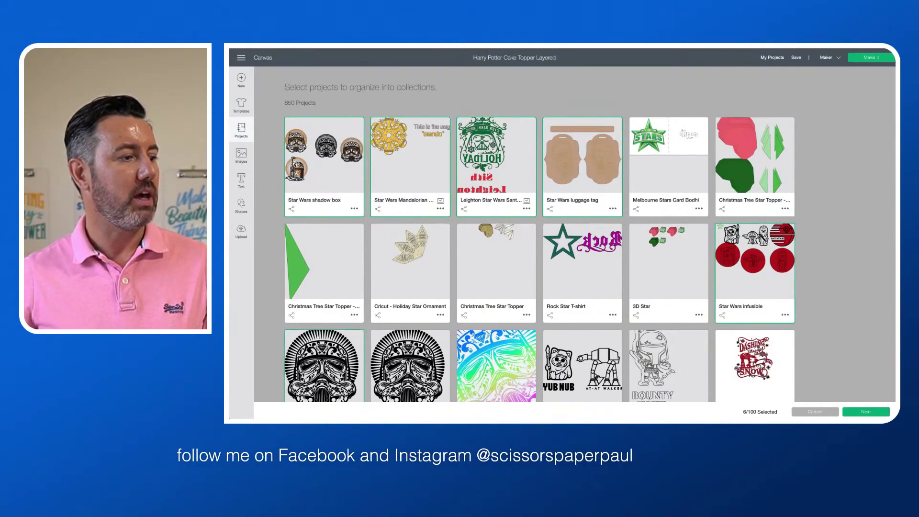
click(498, 360)
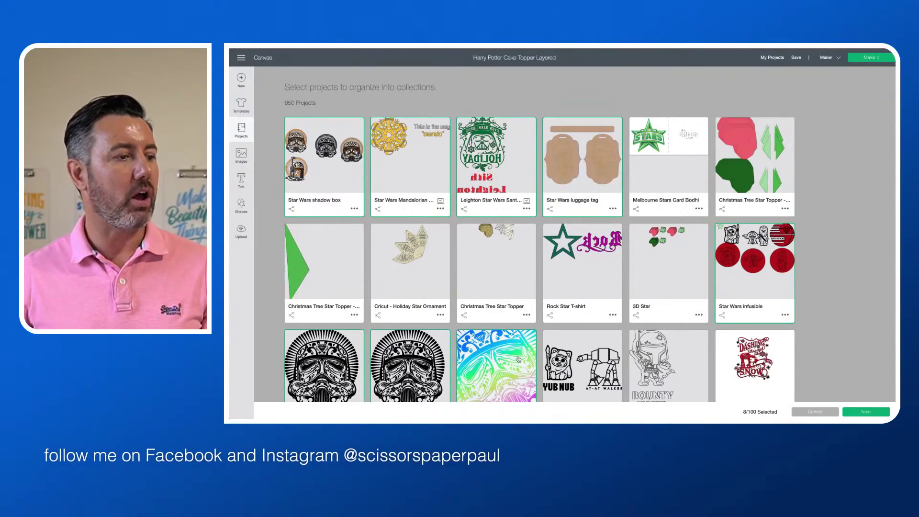
click(582, 364)
click(669, 364)
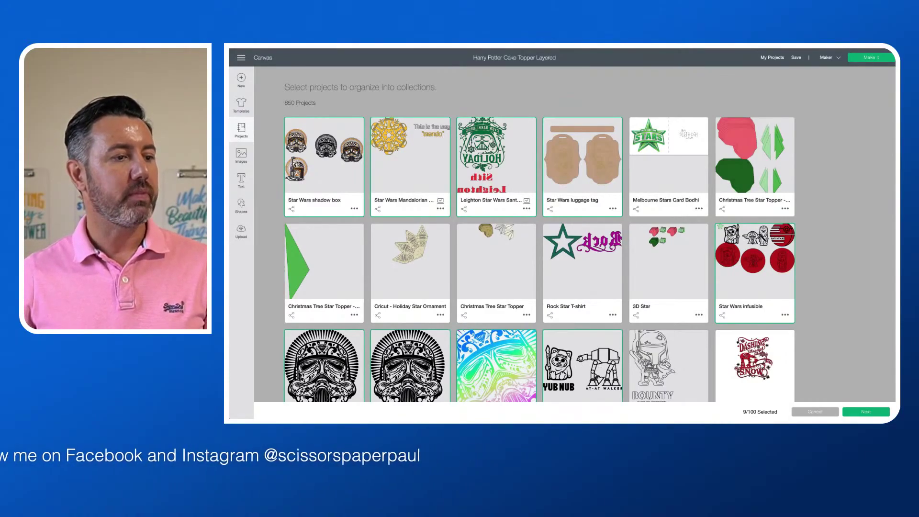
click(731, 353)
scroll(718, 349, down, 1)
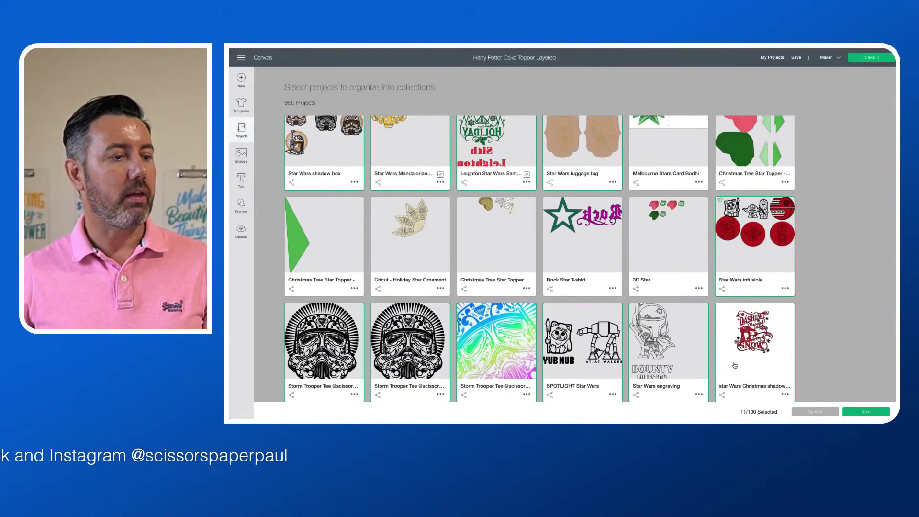
Try to create a new collection for the selected Star Wars projects, and leave organizing without assigning them
click(864, 414)
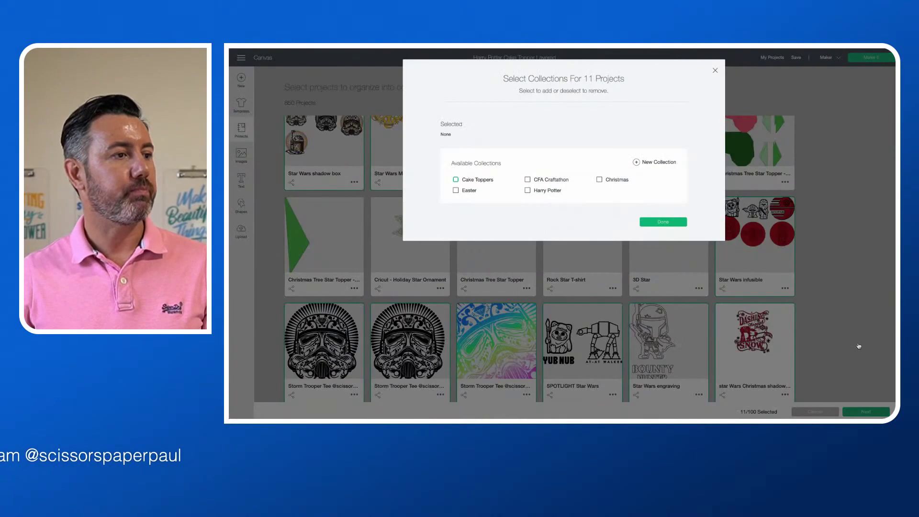
click(652, 164)
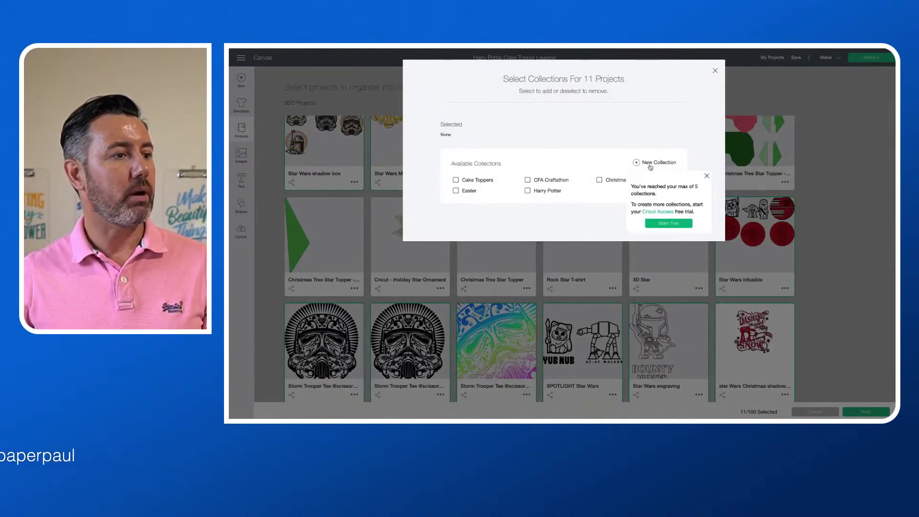
click(715, 72)
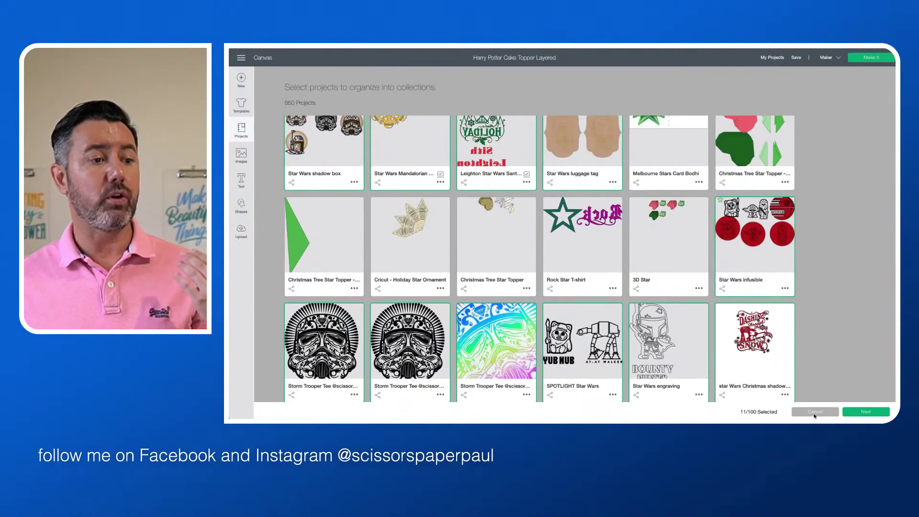
click(829, 411)
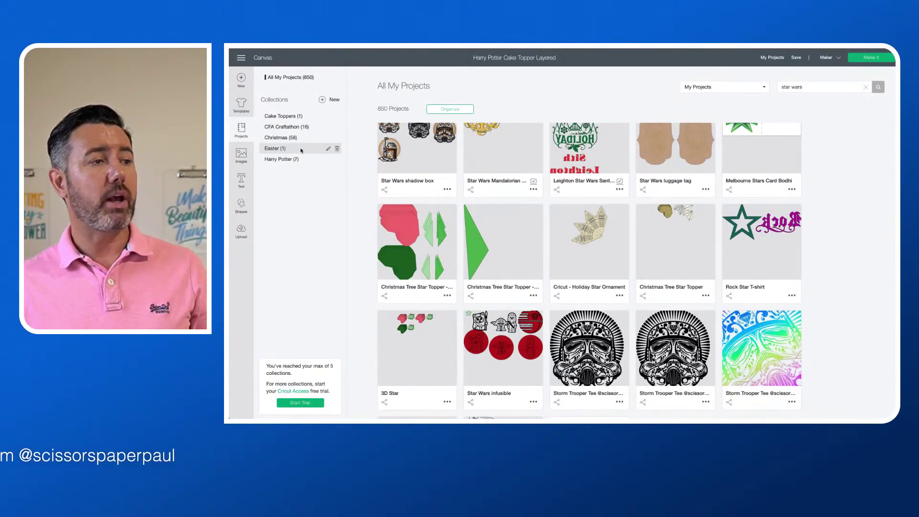
Rename the Easter collection as "Easter Cards", and remove that collection
click(328, 150)
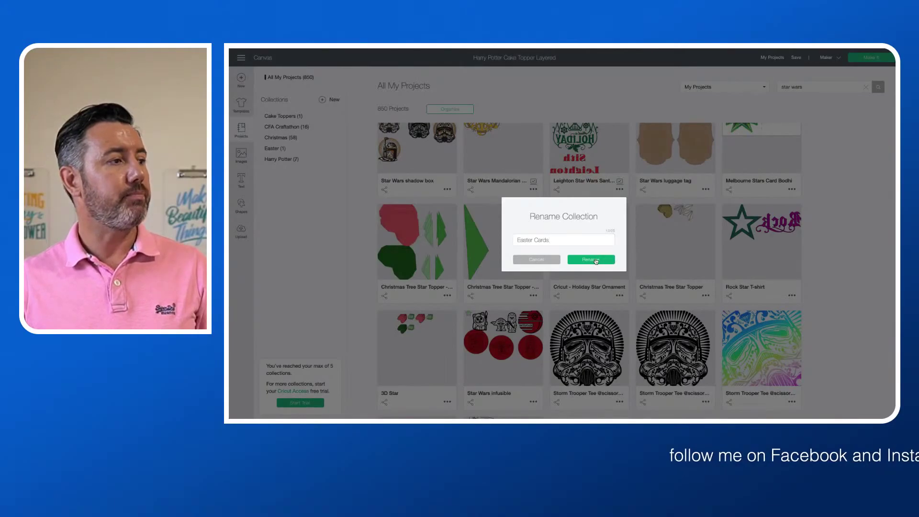
click(596, 262)
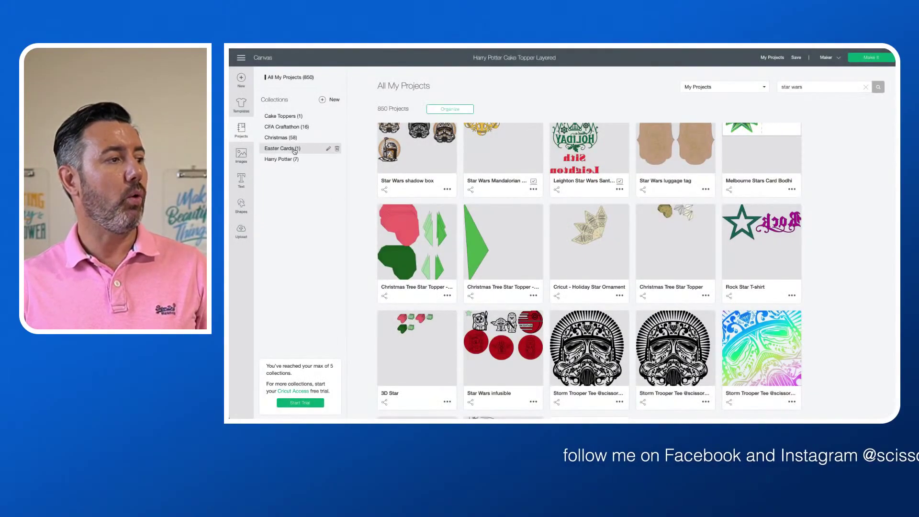
click(336, 151)
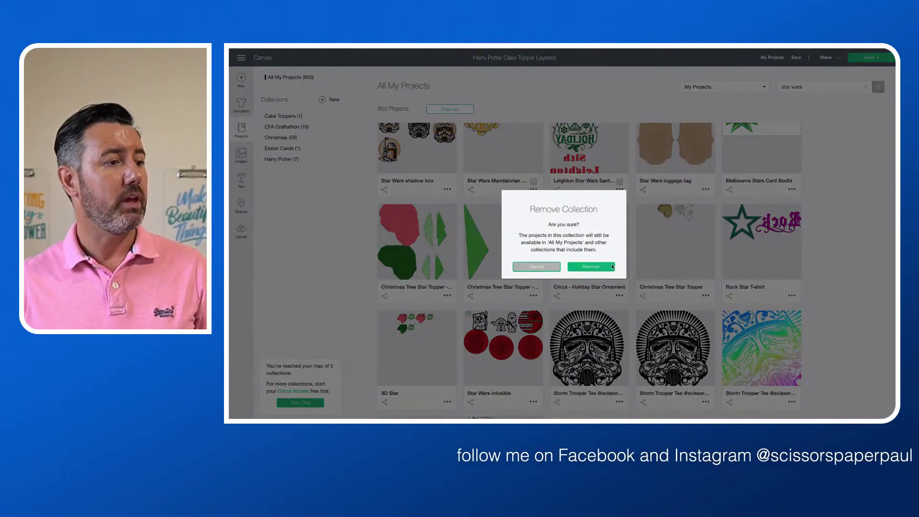
click(592, 267)
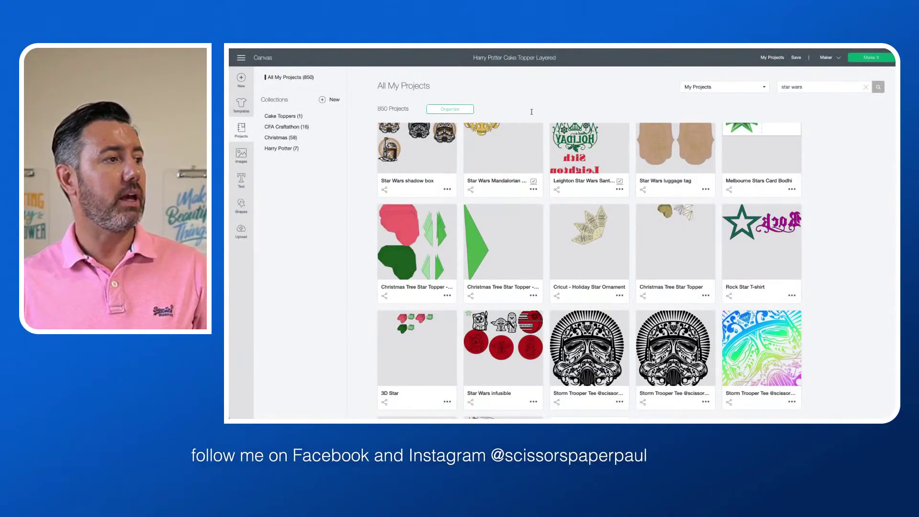
Select the eleven Star Wars and Storm Trooper projects again for organizing into collections
triple_click(828, 87)
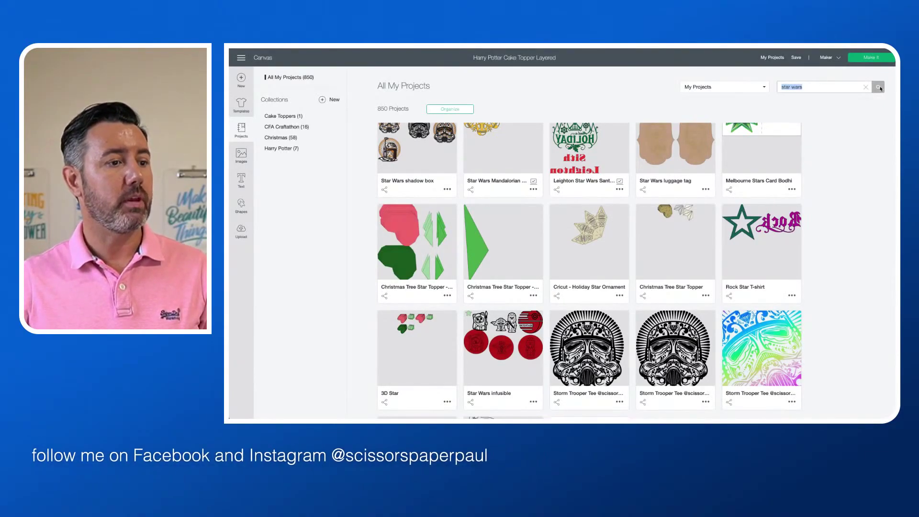
click(540, 124)
click(450, 109)
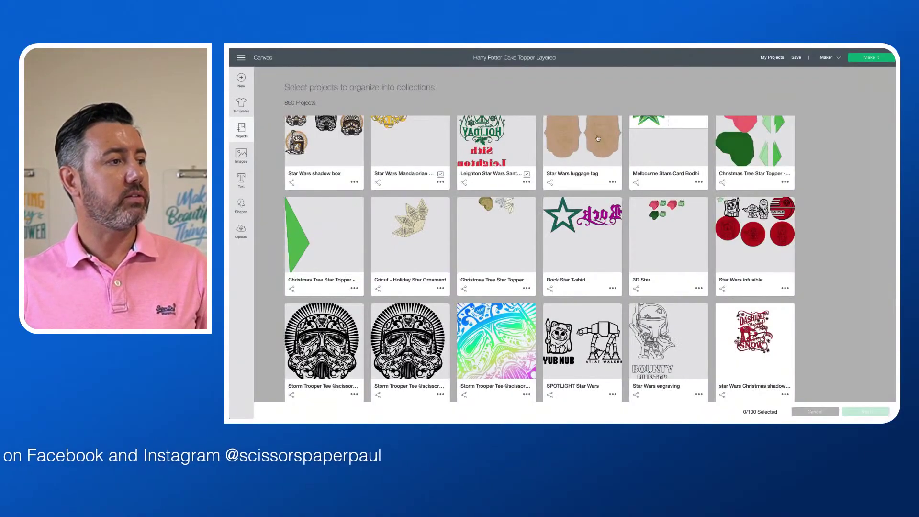
click(336, 157)
click(447, 161)
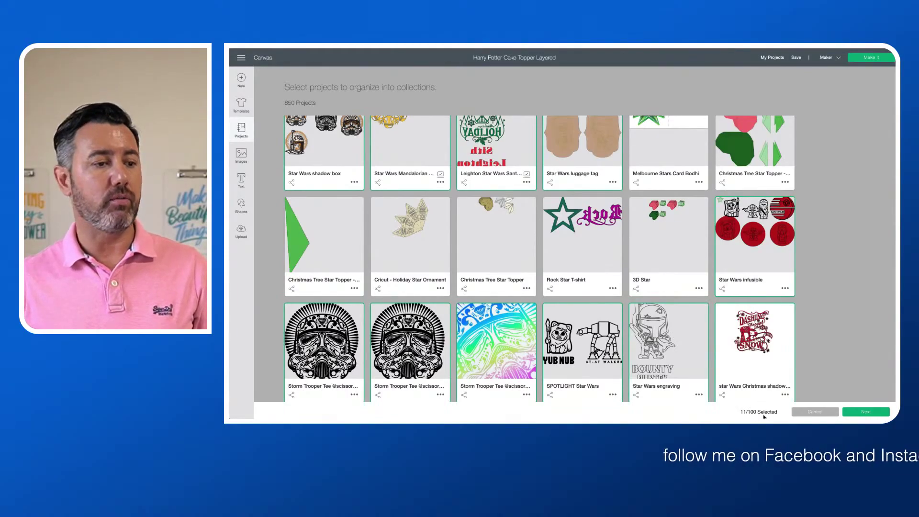
Create a new collection named "Star Wars" and assign the eleven selected projects to it
click(859, 412)
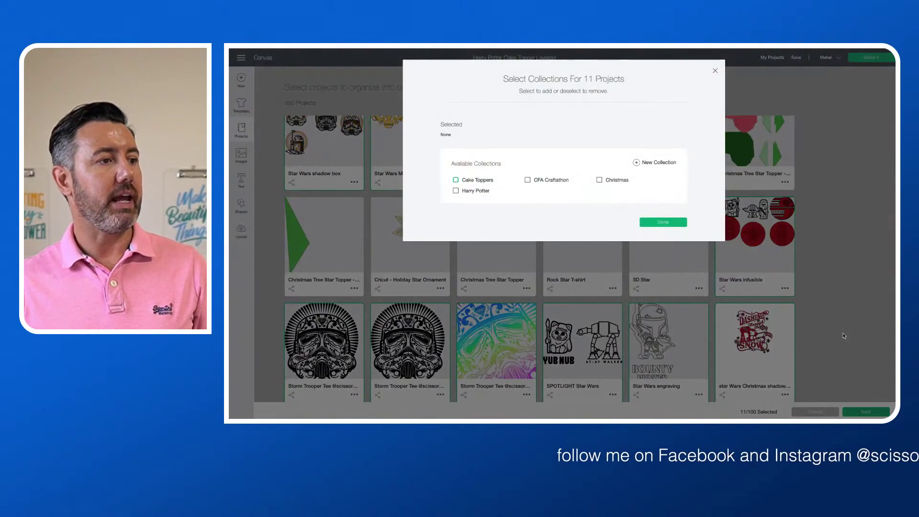
click(656, 162)
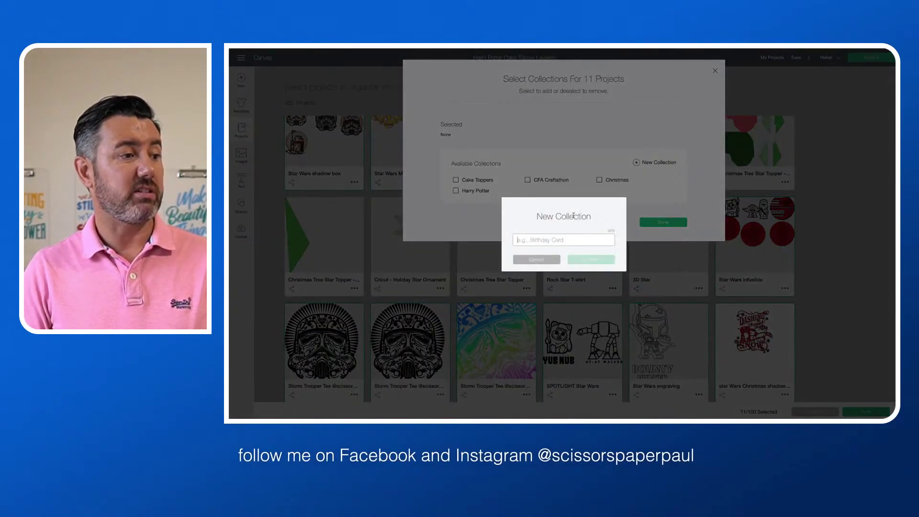
text(Star Wars)
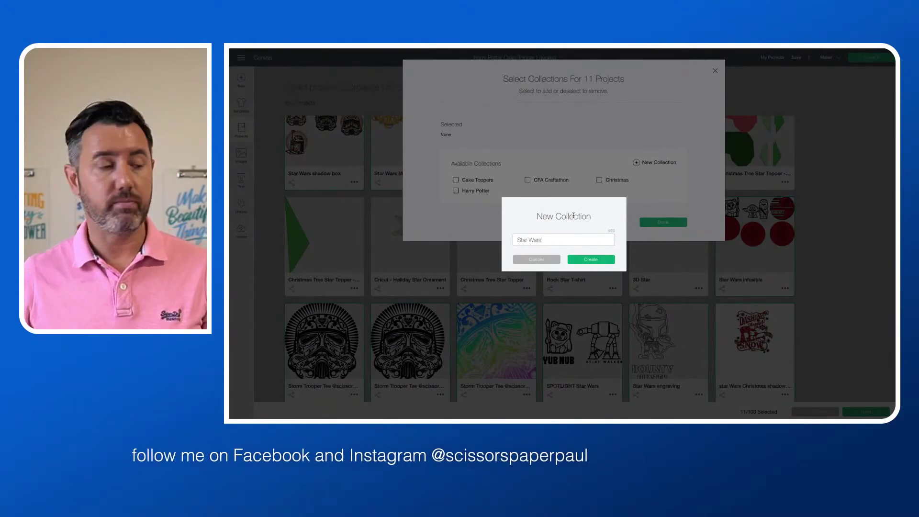
click(598, 260)
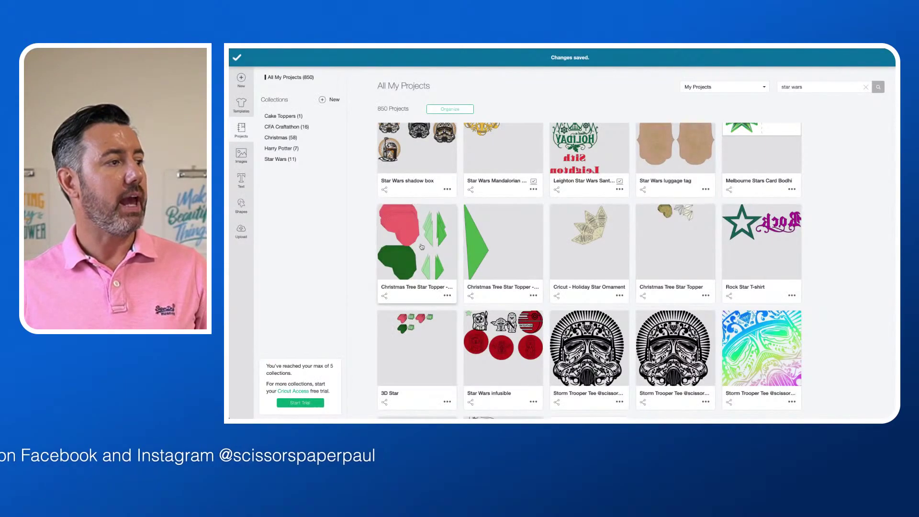
Browse the Star Wars, Harry Potter, Christmas and Cake Toppers collections, and view the project details of the layered cake topper
click(280, 159)
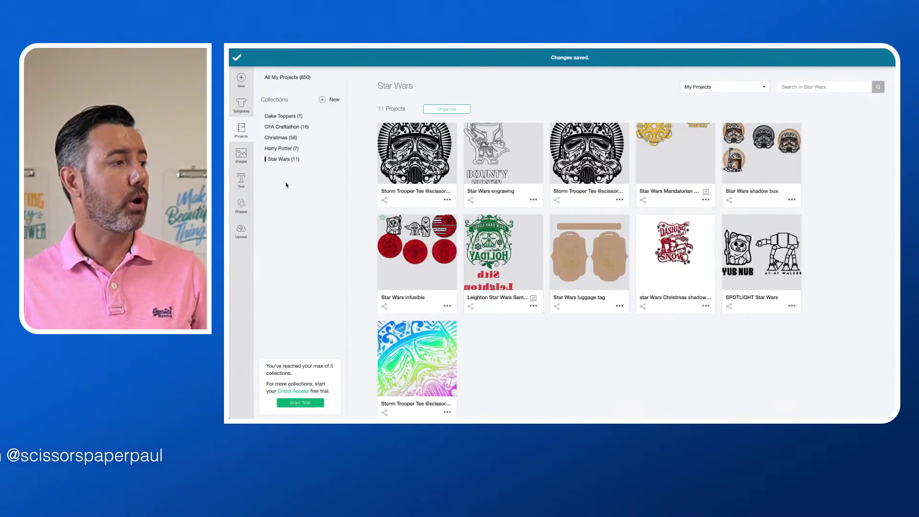
click(281, 150)
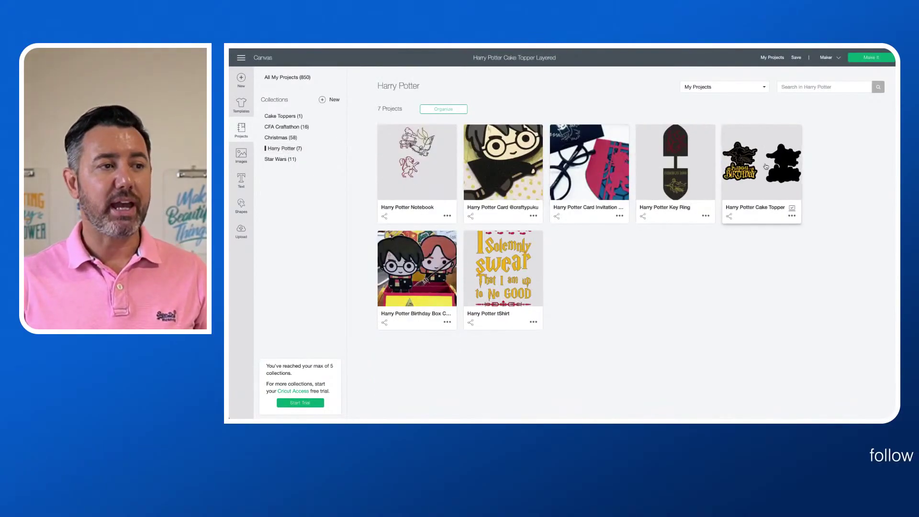
click(288, 138)
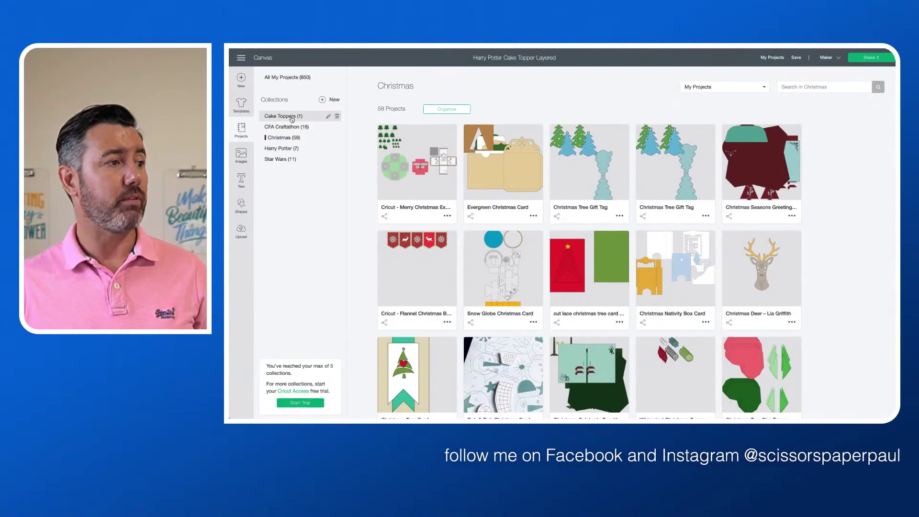
click(290, 117)
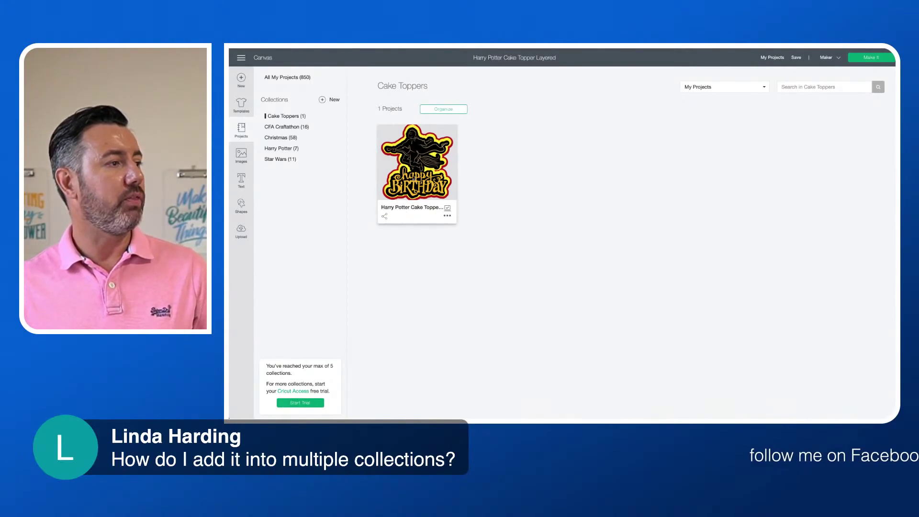
click(414, 179)
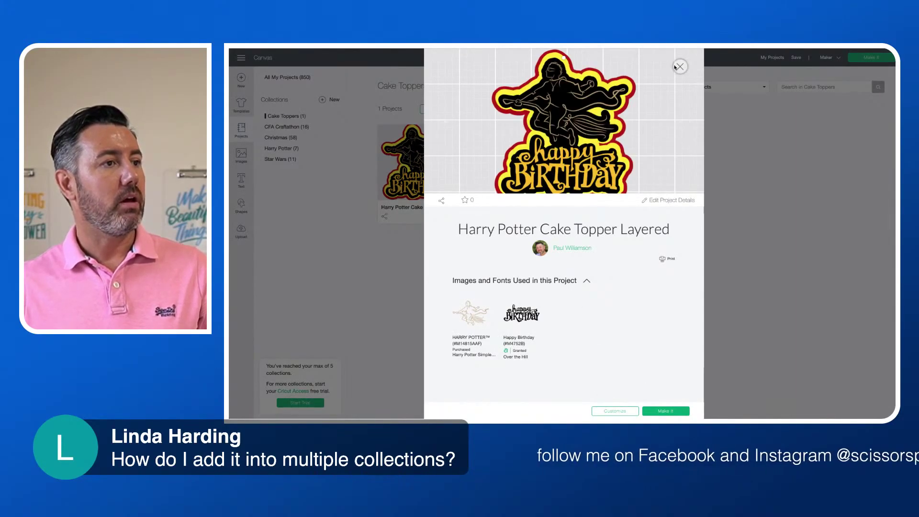
click(709, 146)
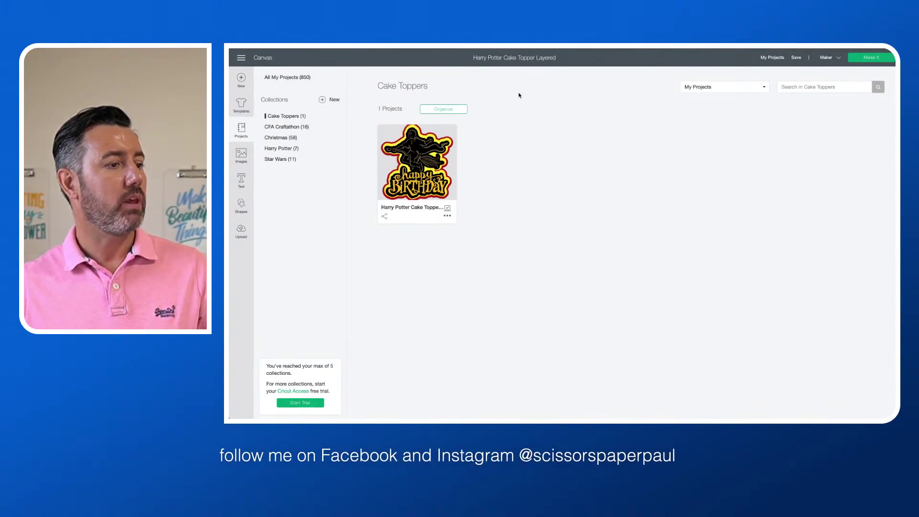
Add the Easter Banner project from all saved projects to the Cake Toppers, Christmas and Star Wars collections
click(290, 79)
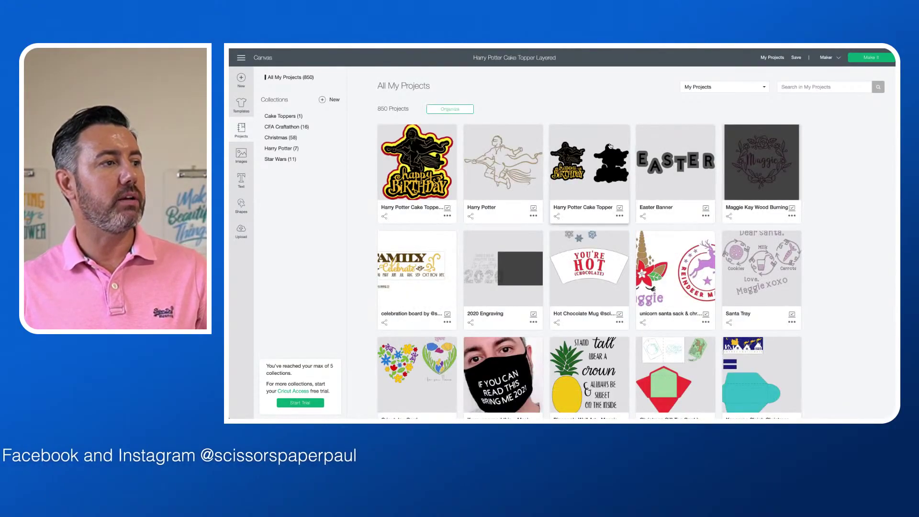
click(450, 109)
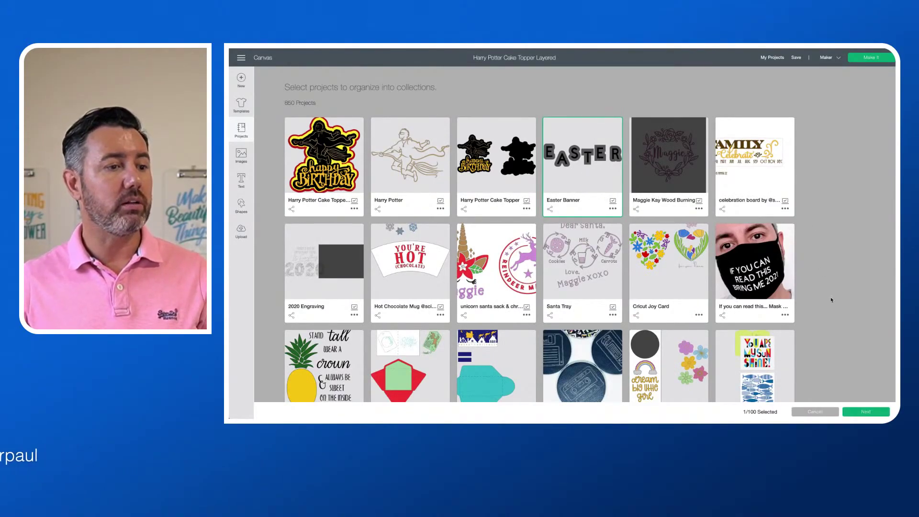
click(866, 412)
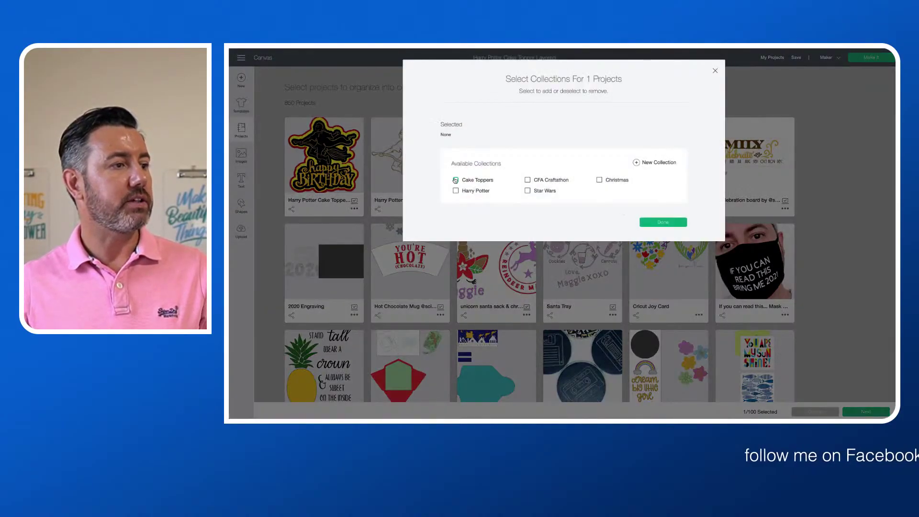
click(455, 180)
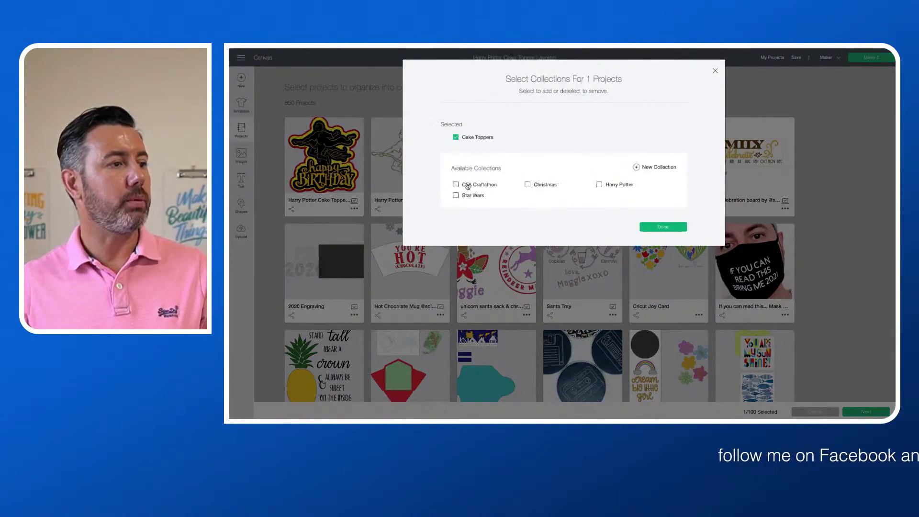
click(528, 185)
click(599, 185)
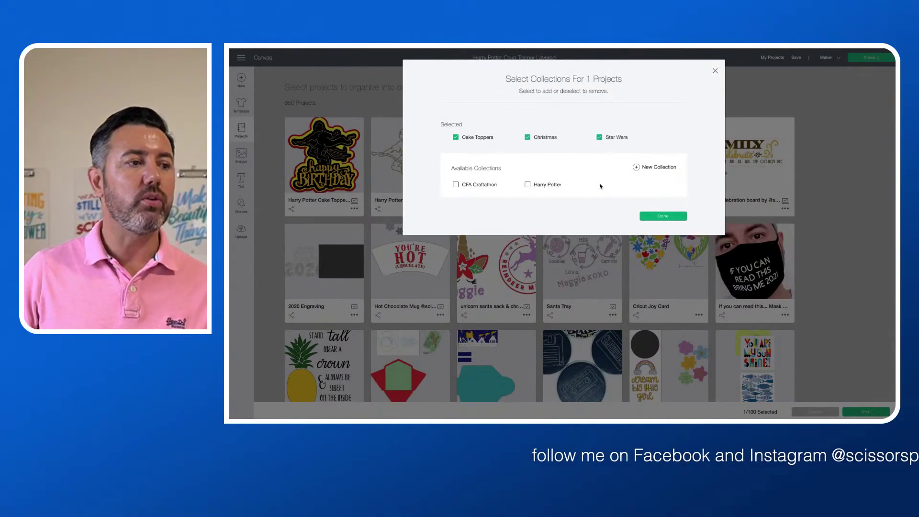
click(663, 216)
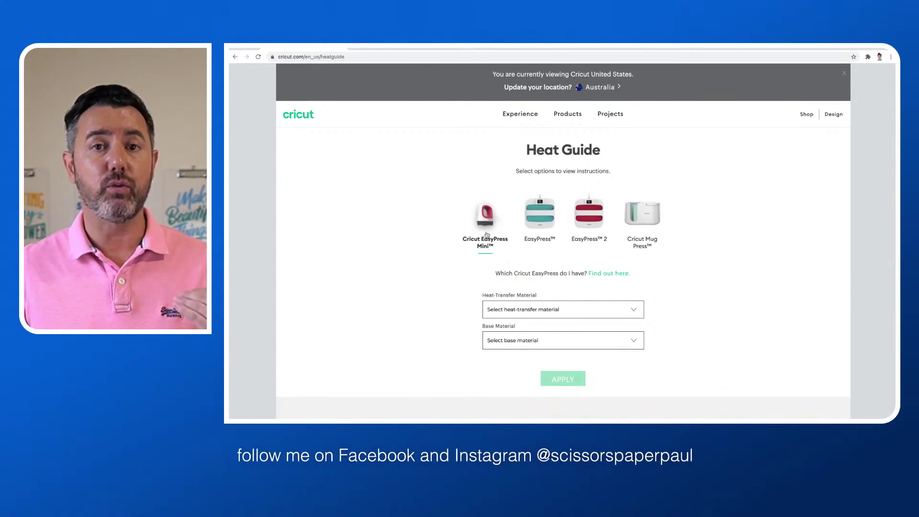
Look up the Cricut Heat Guide instructions for applying Foil to Cardstock with the Cricut EasyPress Mini
scroll(469, 301, down, 1)
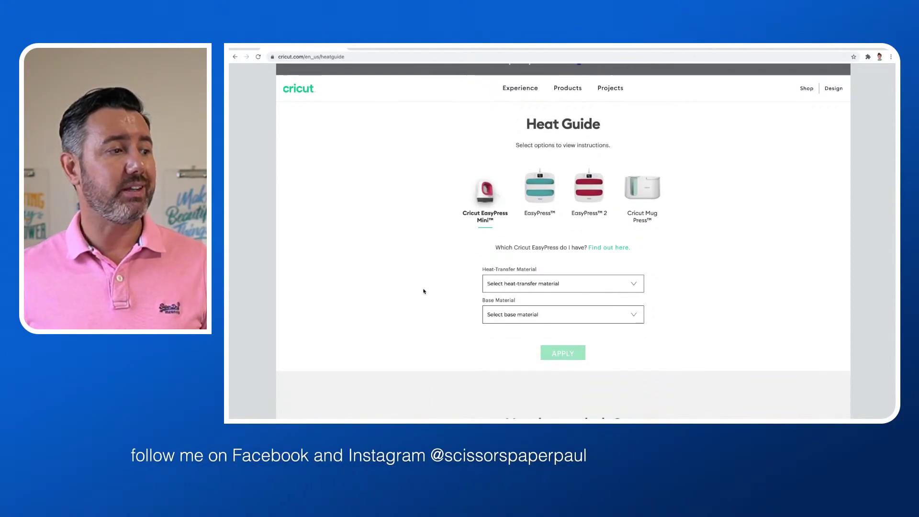
click(513, 287)
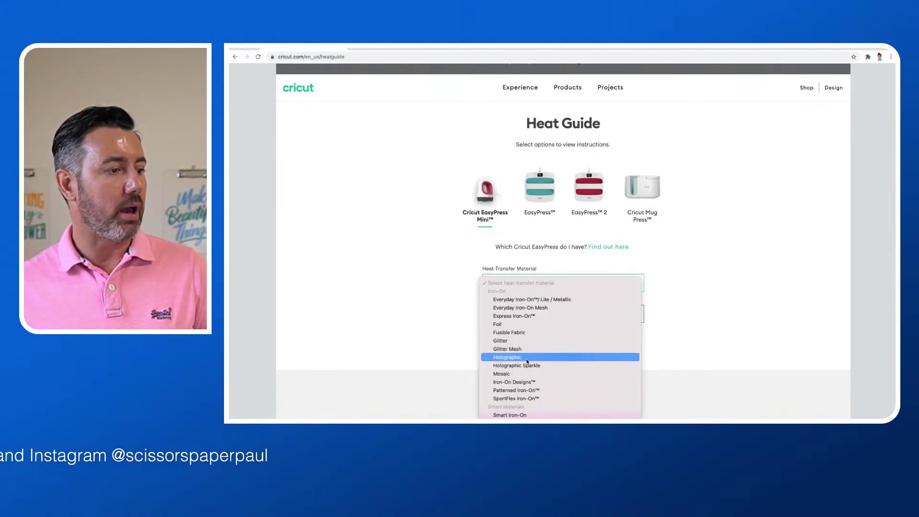
click(507, 329)
click(525, 316)
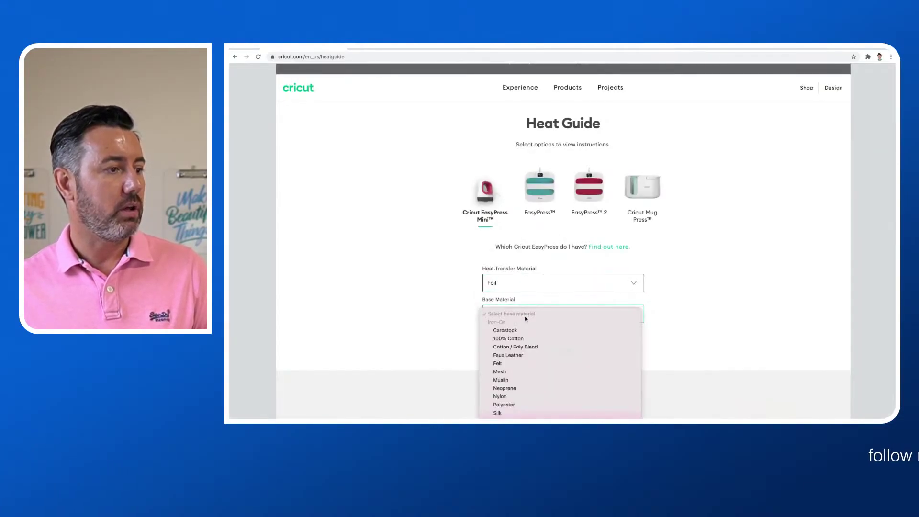
click(525, 331)
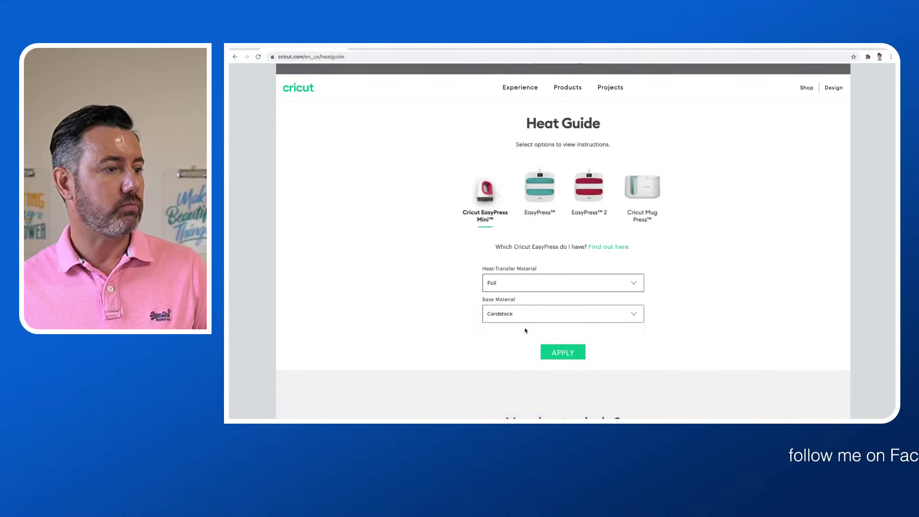
click(559, 356)
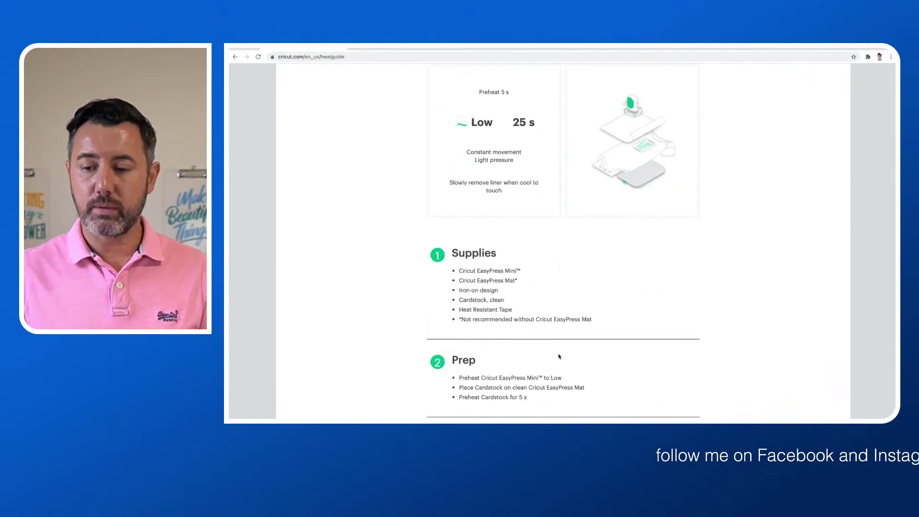